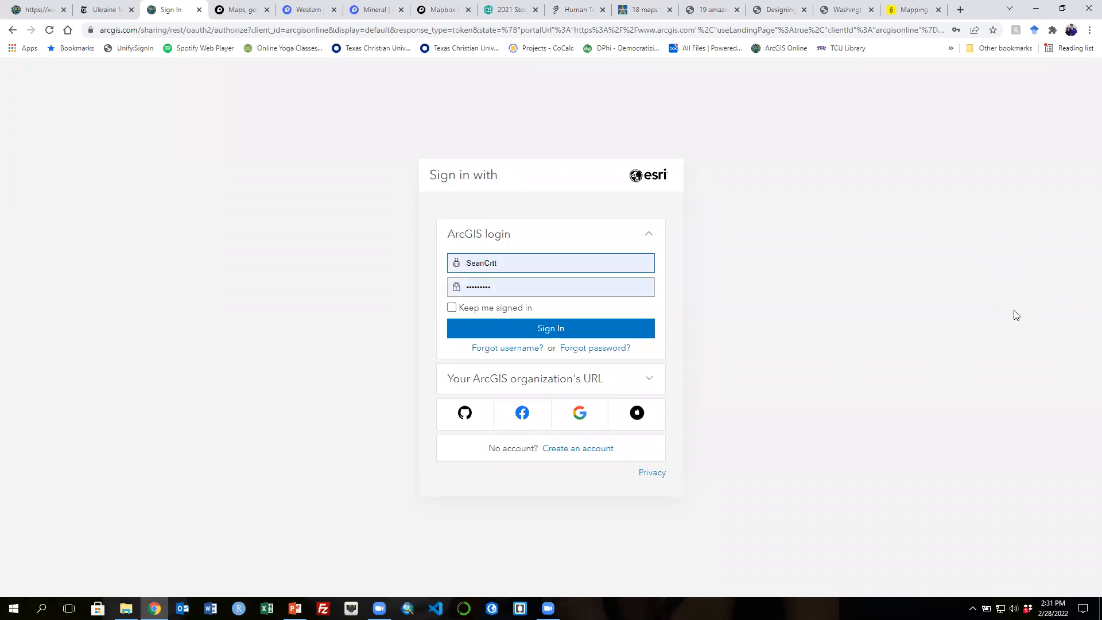
- Open the ArcGIS account creation page from the sign-in screen and review the available account types
click(12, 30)
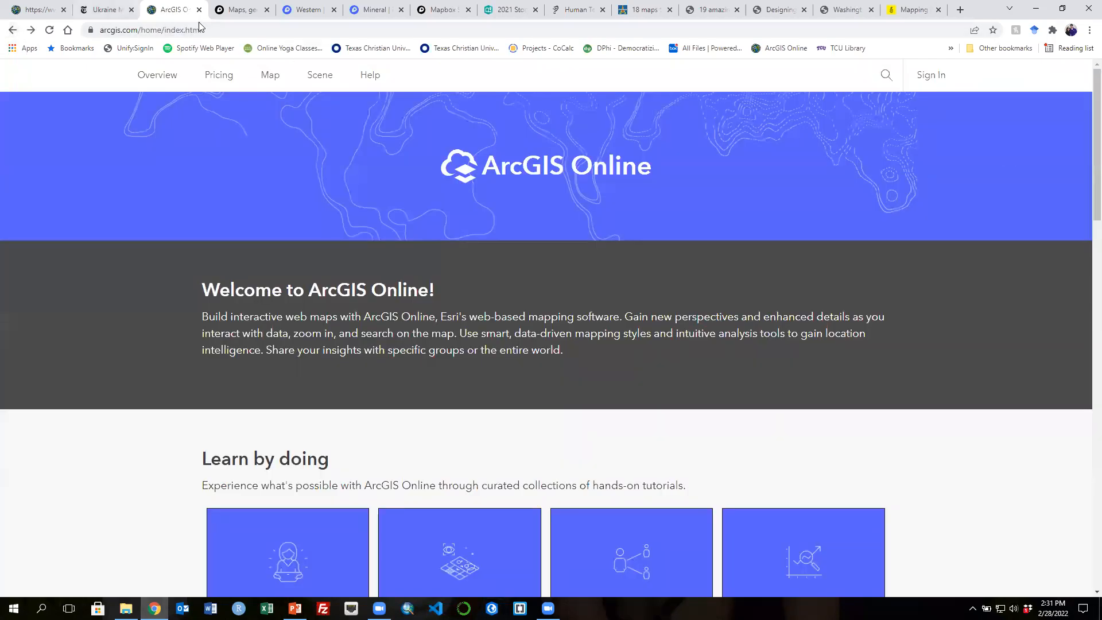
click(929, 76)
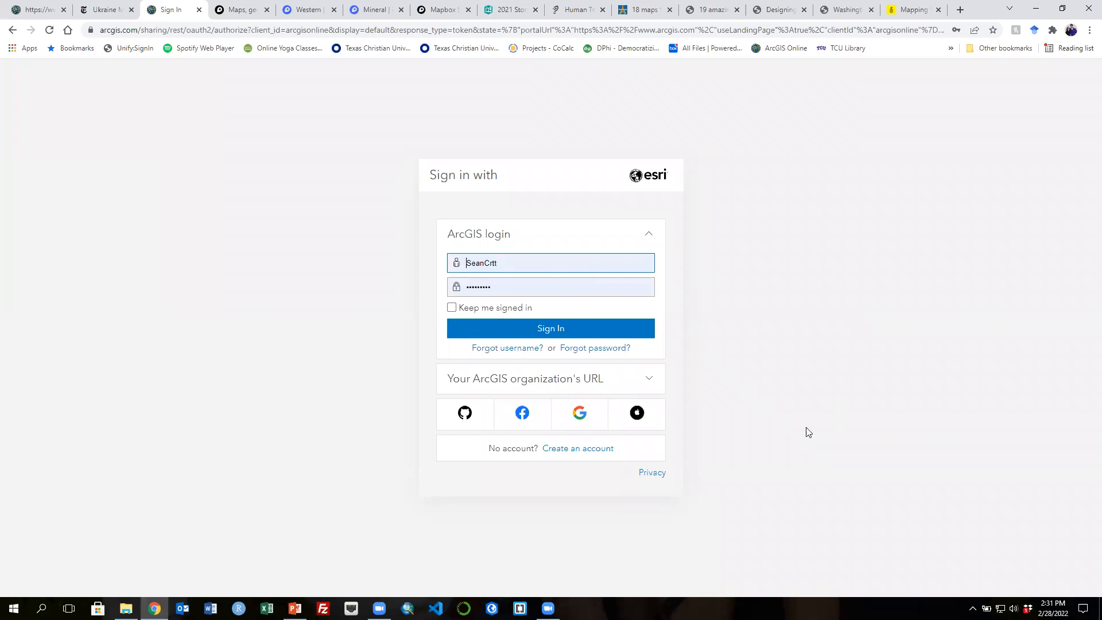
click(584, 454)
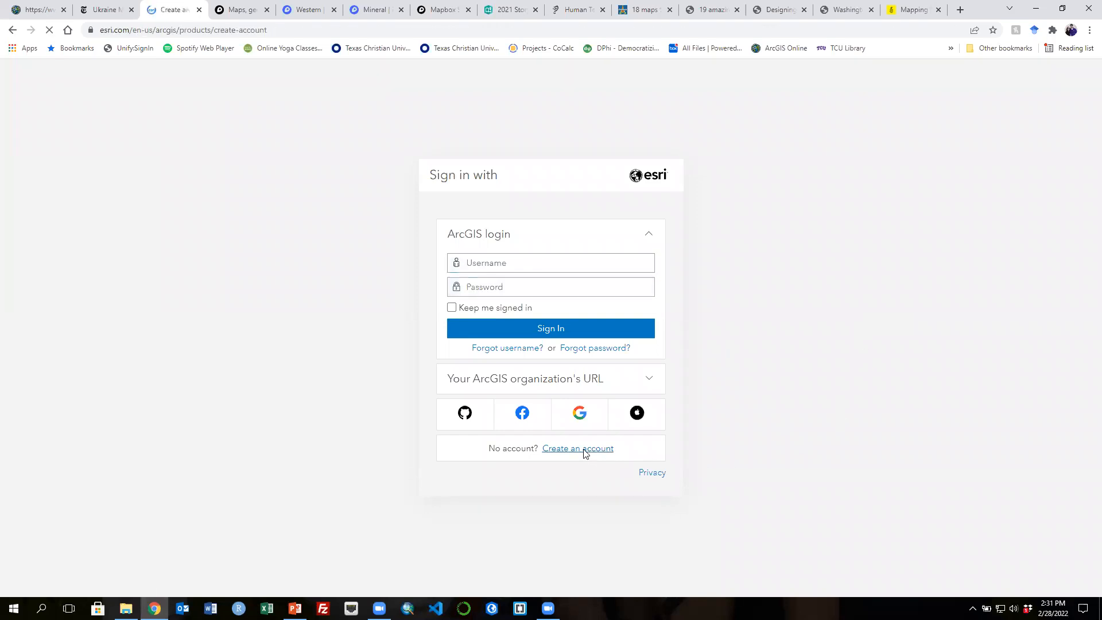
scroll(492, 425, down, 3)
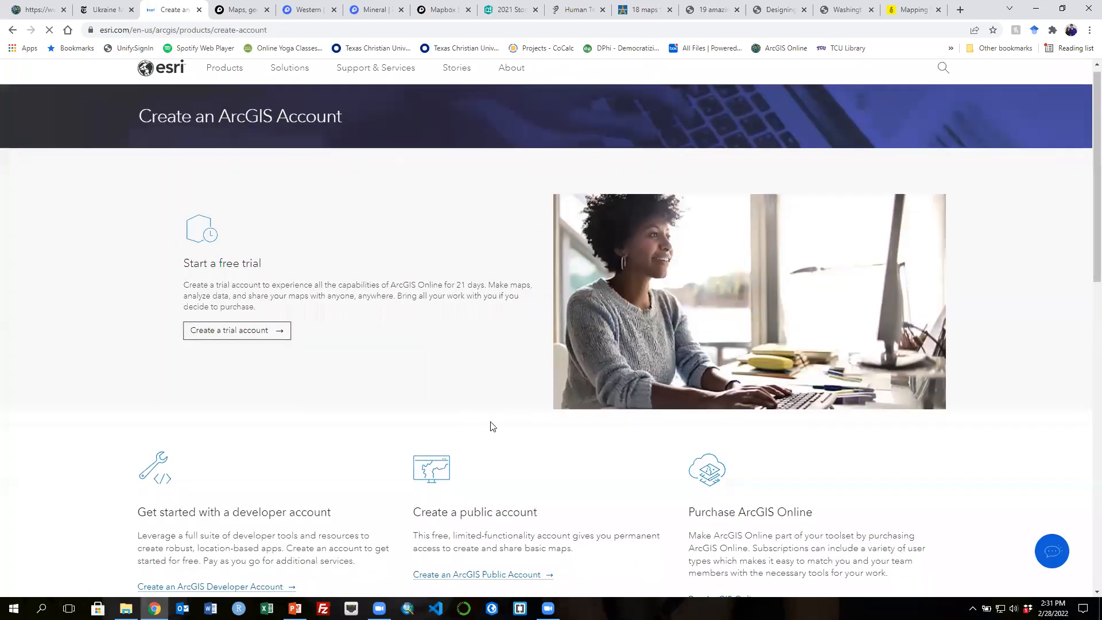
scroll(470, 408, up, 2)
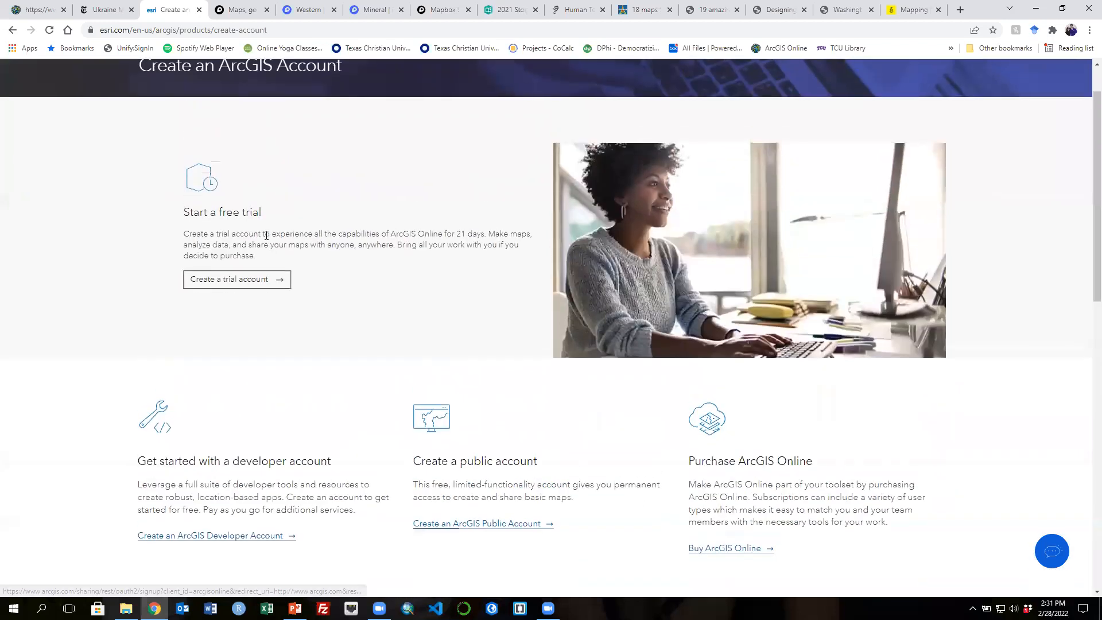
scroll(555, 381, down, 2)
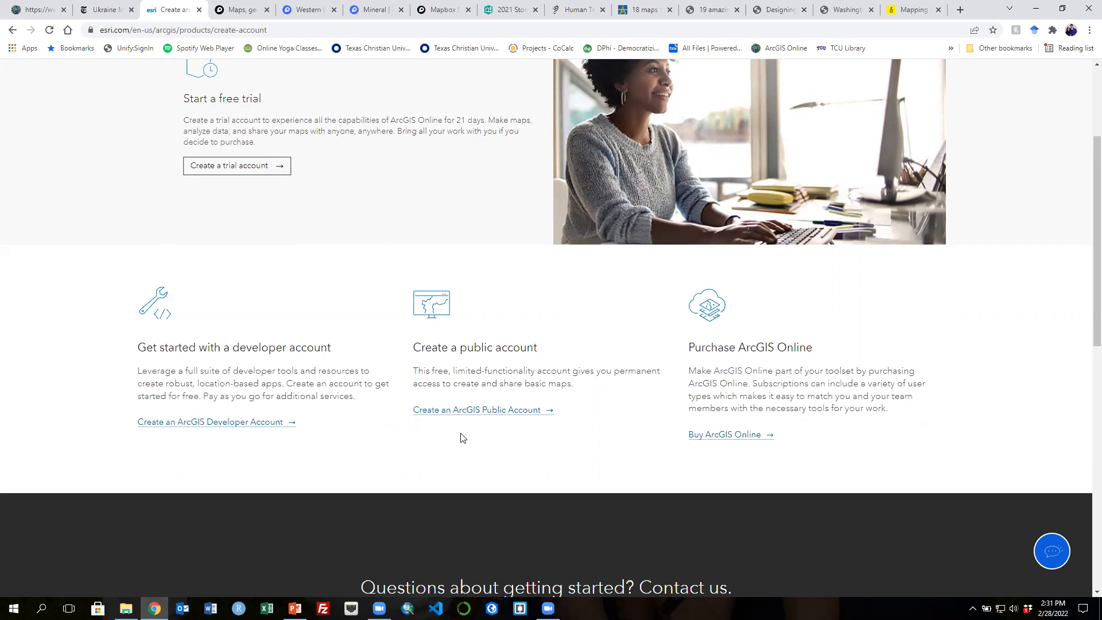
- Open the ArcGIS public account sign-up form, review its fields, and return to the sign-in page
click(486, 411)
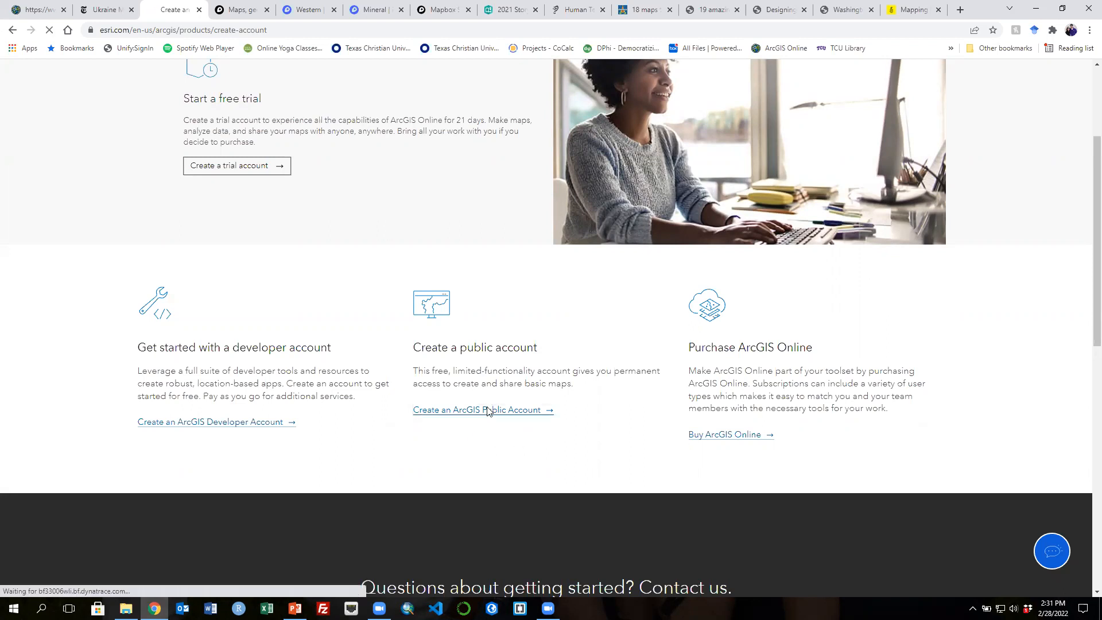
scroll(766, 407, down, 2)
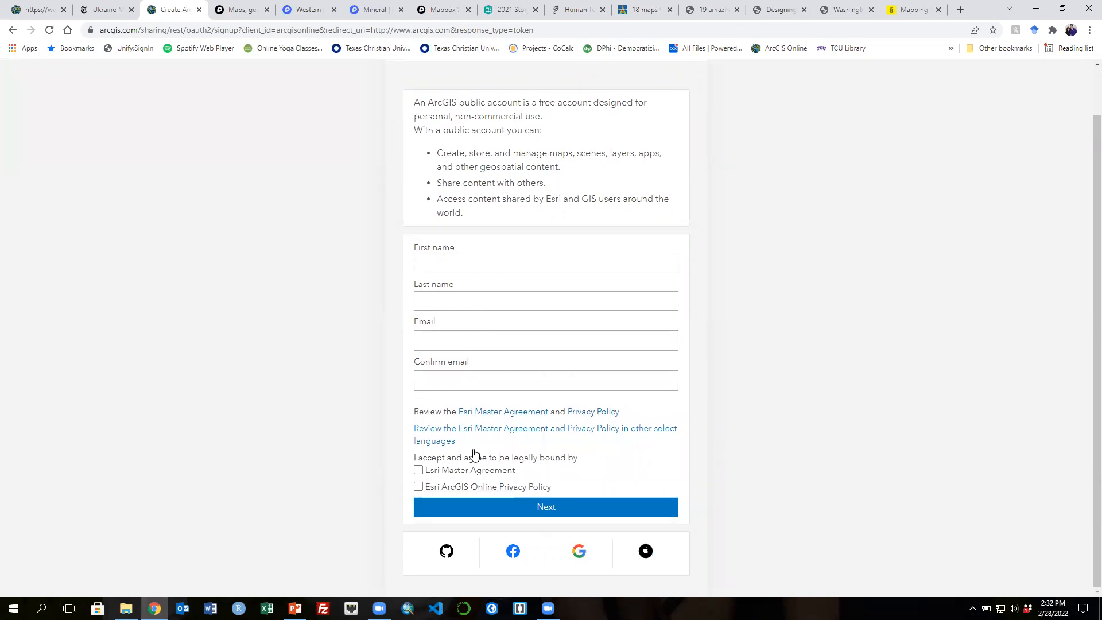
scroll(1007, 491, up, 1)
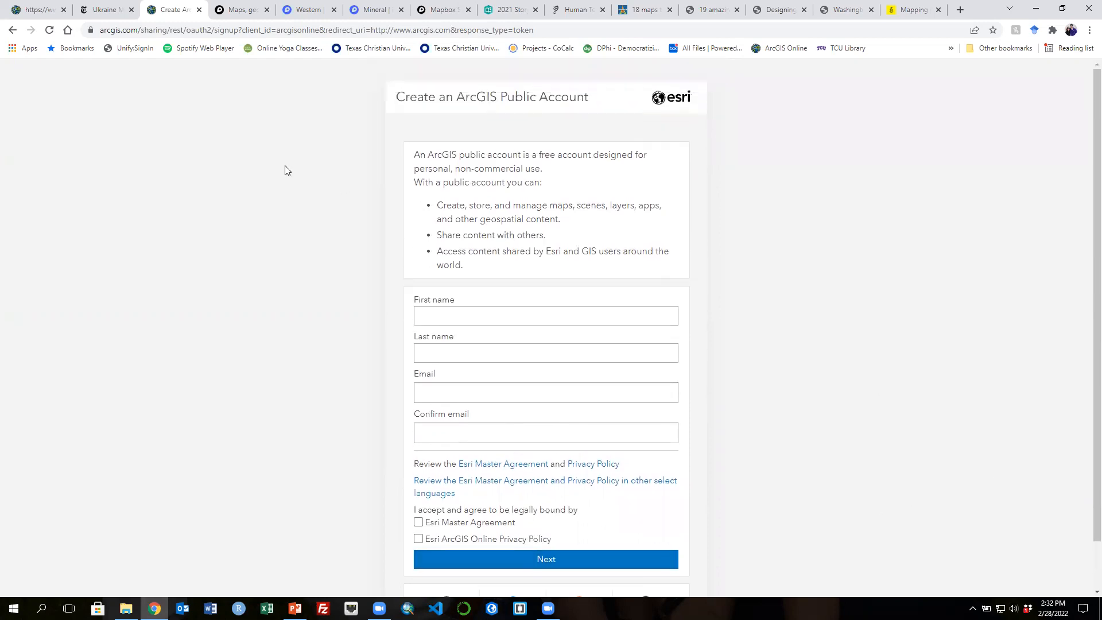
click(12, 31)
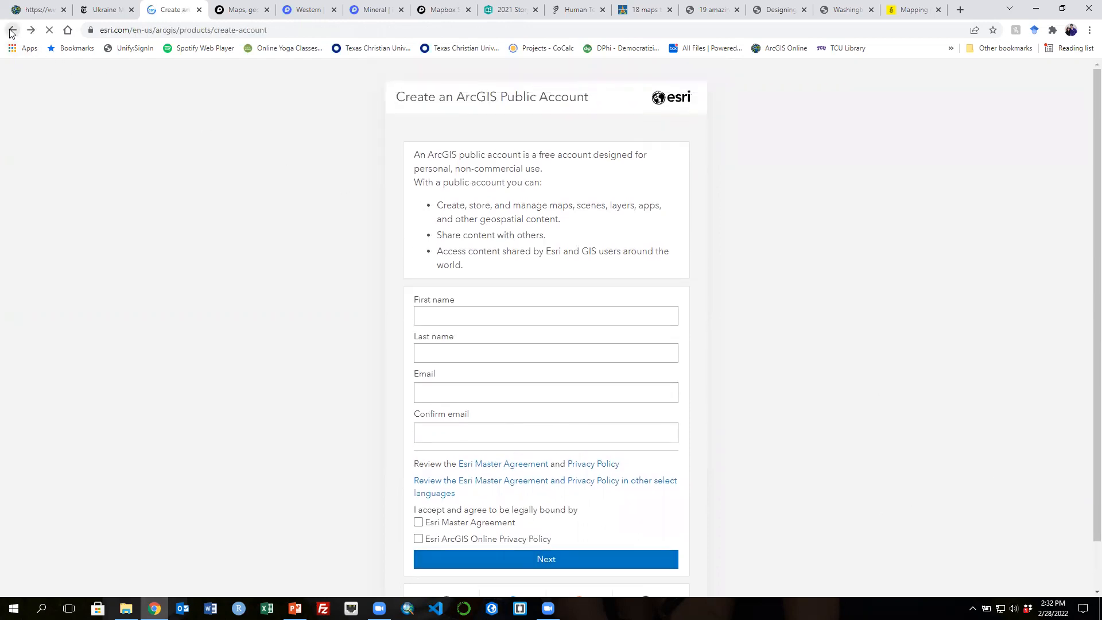
click(12, 31)
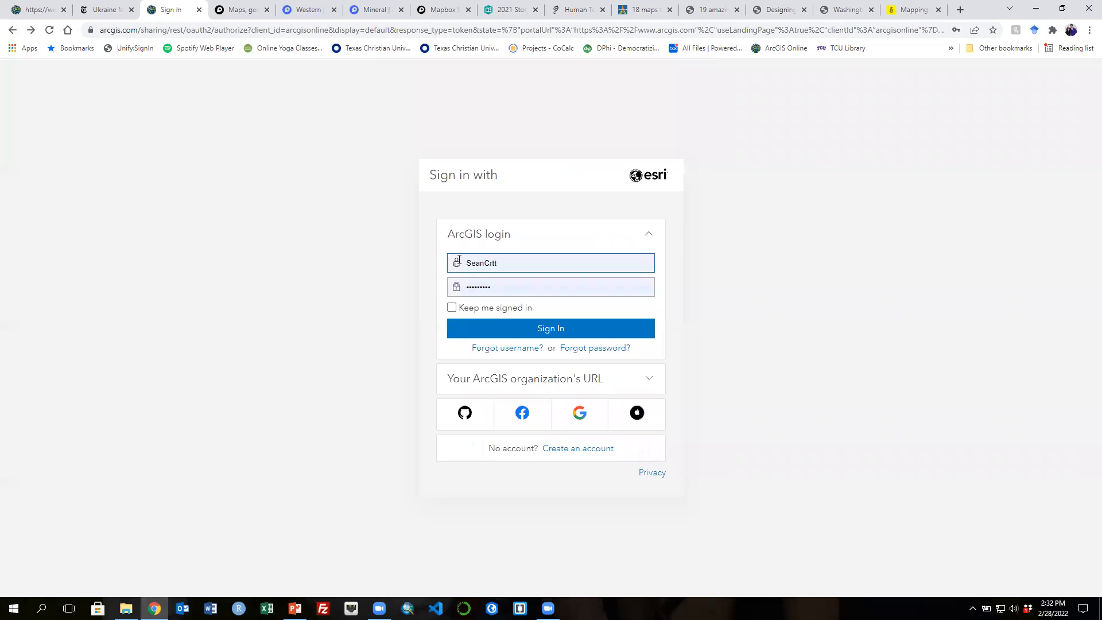
- Sign in to ArcGIS Online with the saved login, then open the home page and your Content list
click(545, 330)
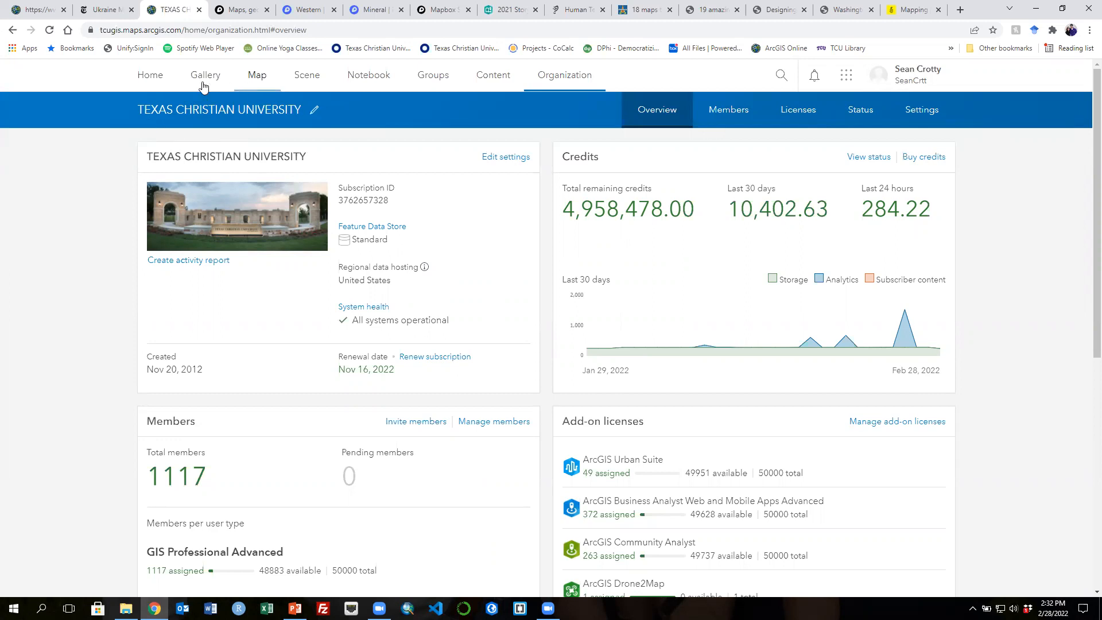
click(144, 75)
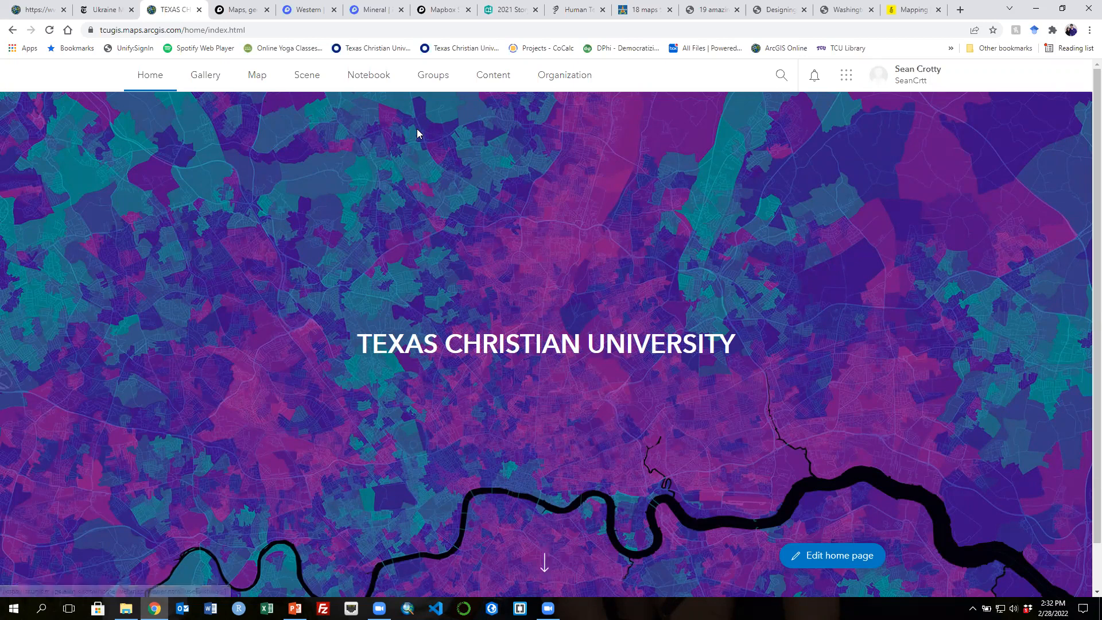
click(494, 80)
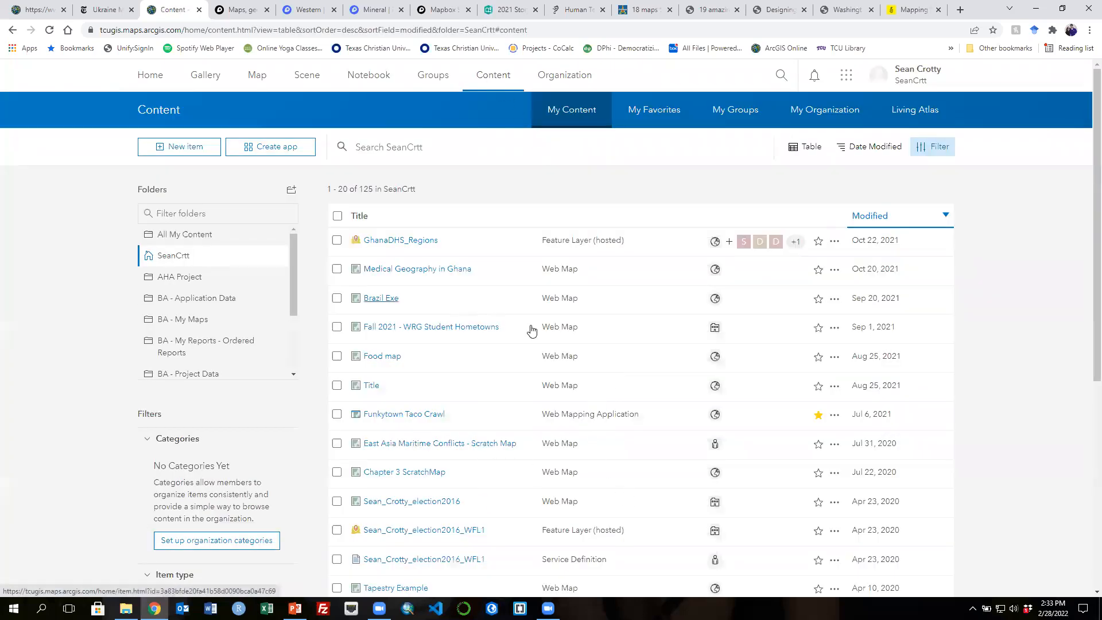
scroll(585, 363, down, 5)
scroll(585, 369, up, 5)
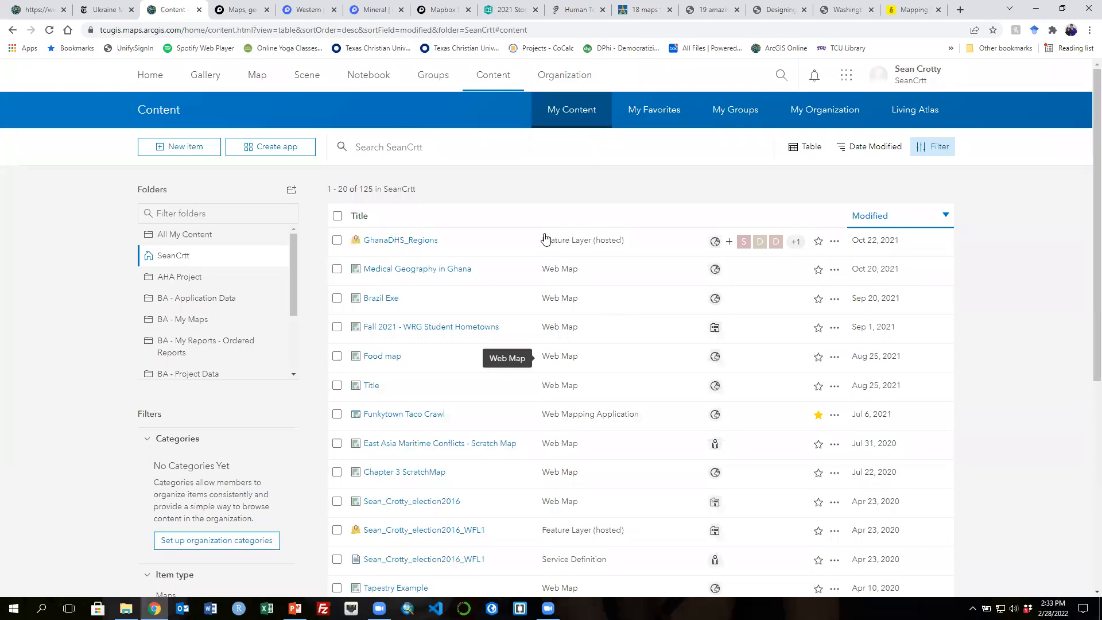
- Open a new map in the Map Viewer and browse Living Atlas layers for adding
click(253, 78)
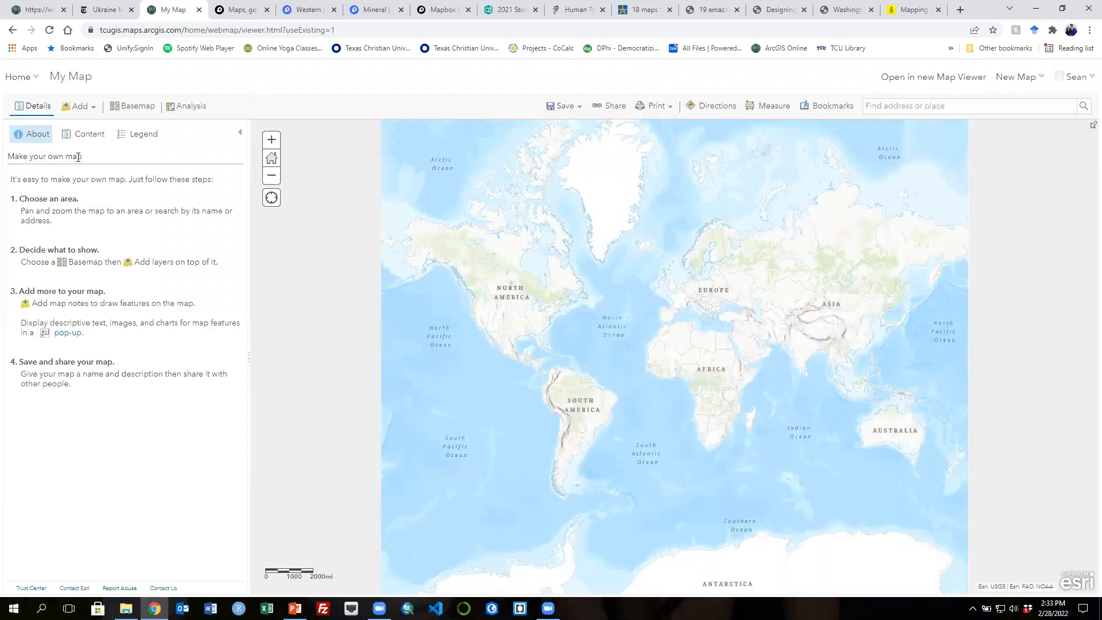
click(91, 109)
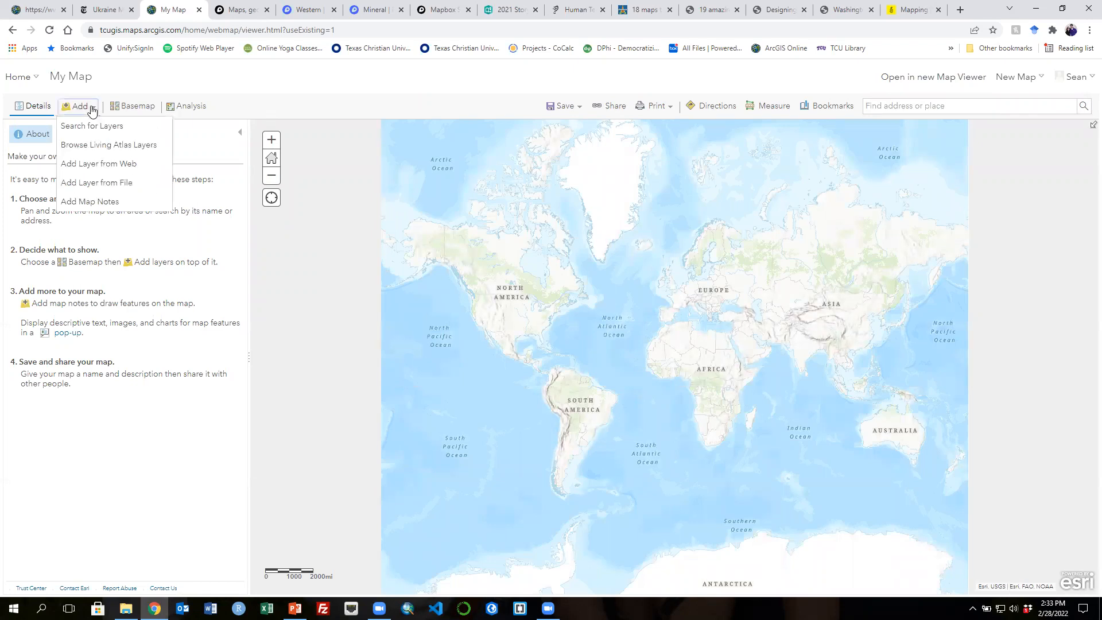
click(102, 136)
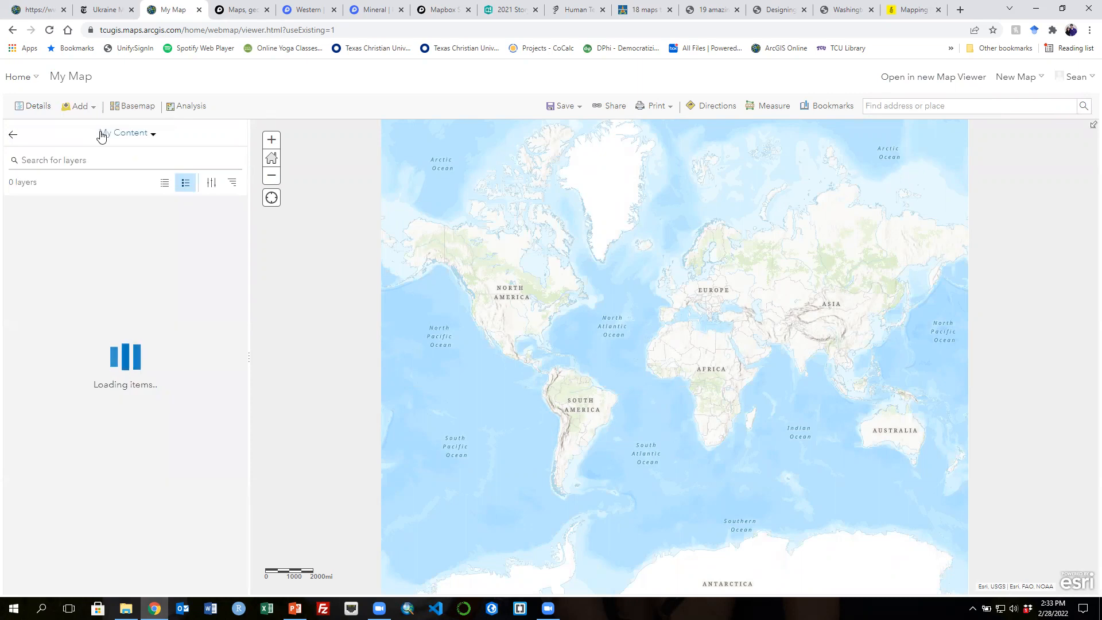
click(150, 137)
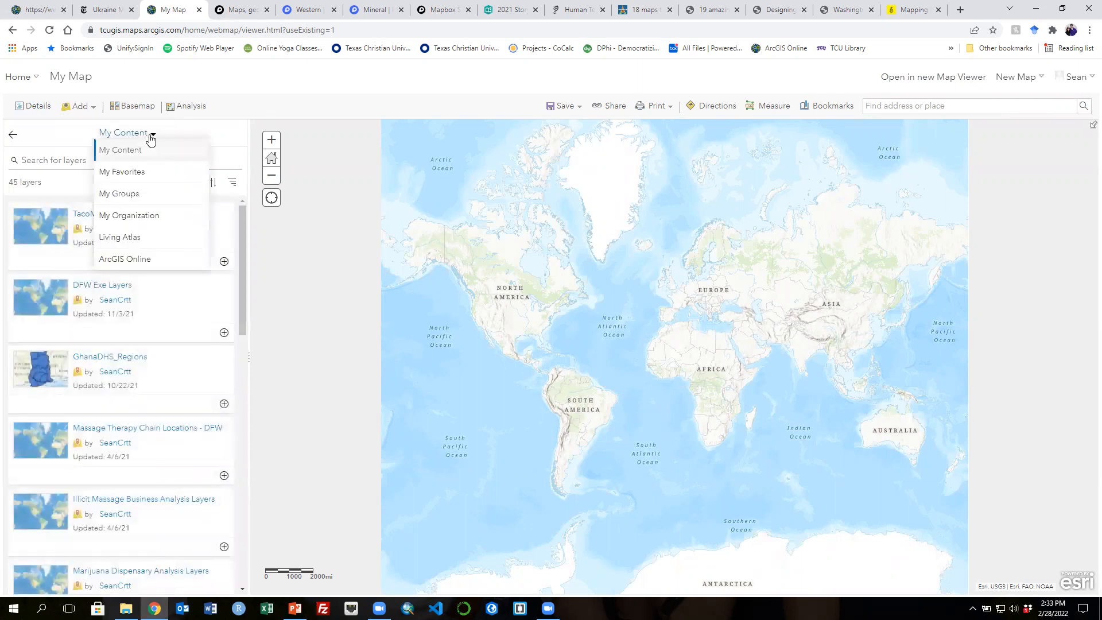
click(138, 245)
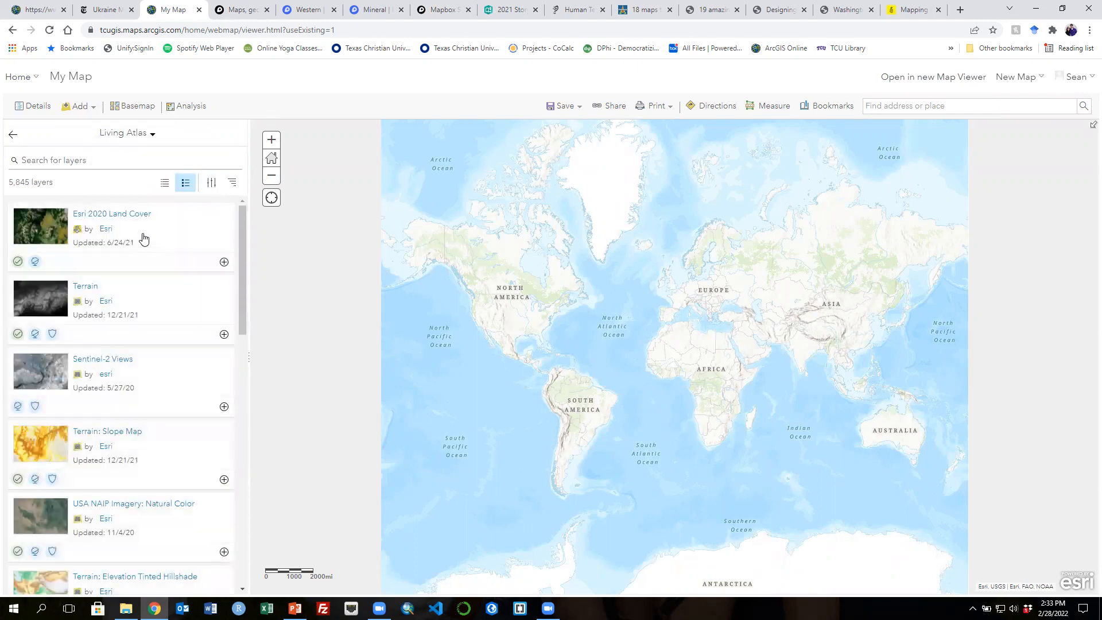
- Search the Living Atlas layers for population and scroll through the results
click(58, 159)
text(population)
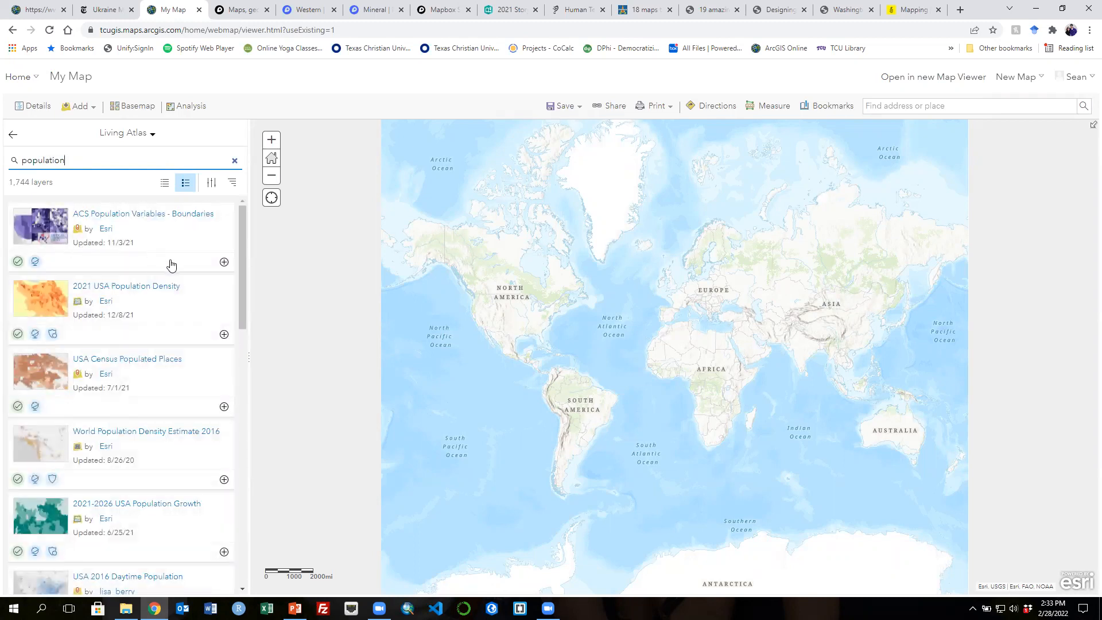
scroll(171, 266, down, 1)
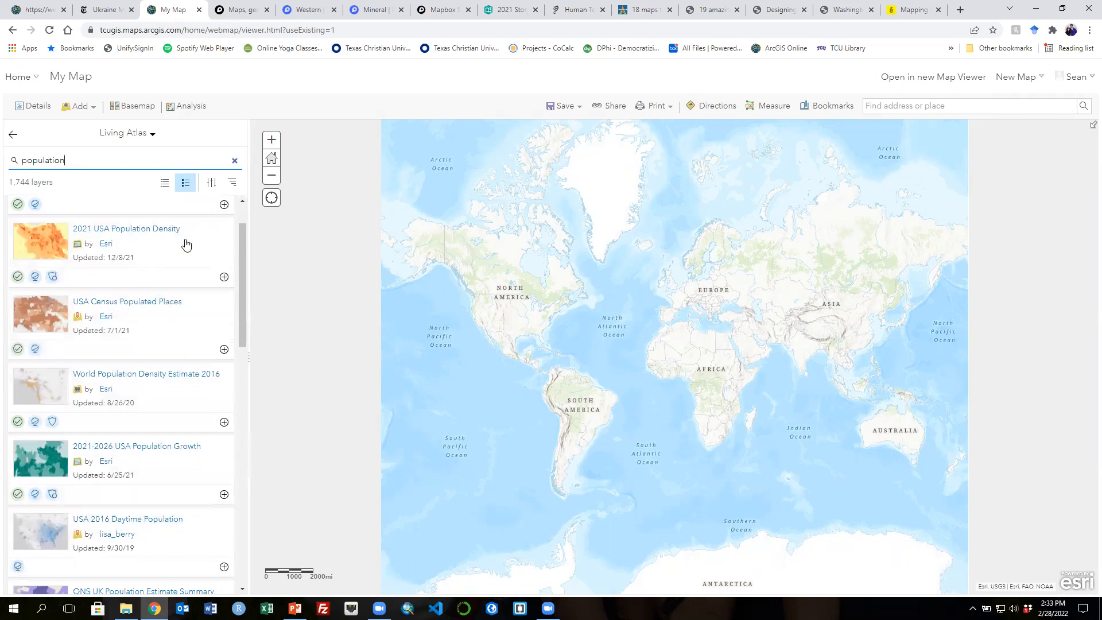
scroll(185, 244, down, 1)
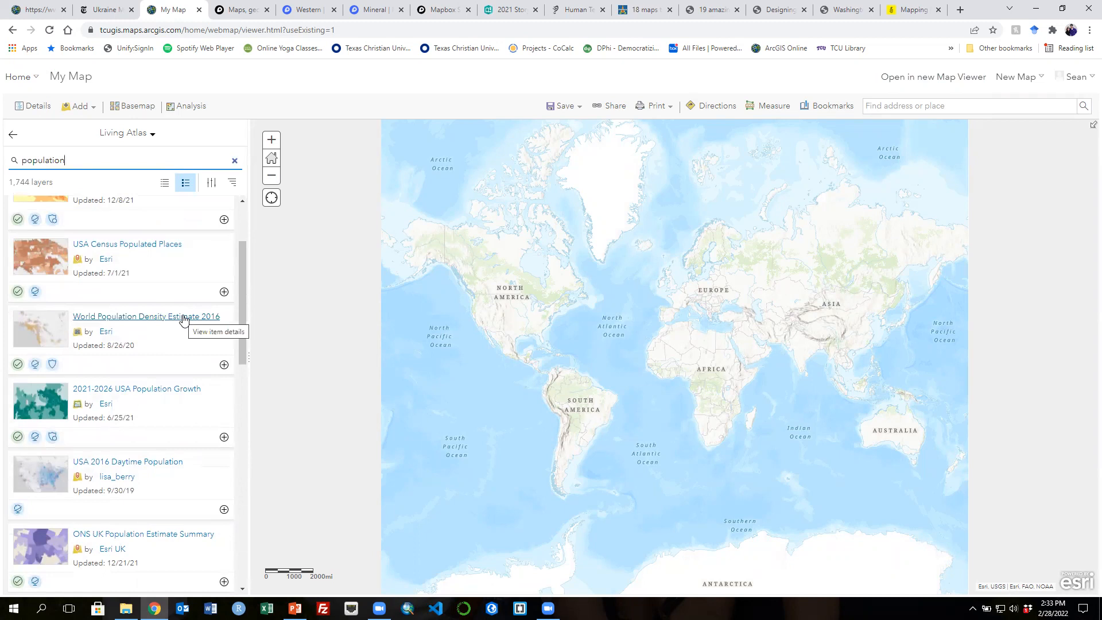
scroll(184, 319, down, 1)
scroll(182, 319, up, 2)
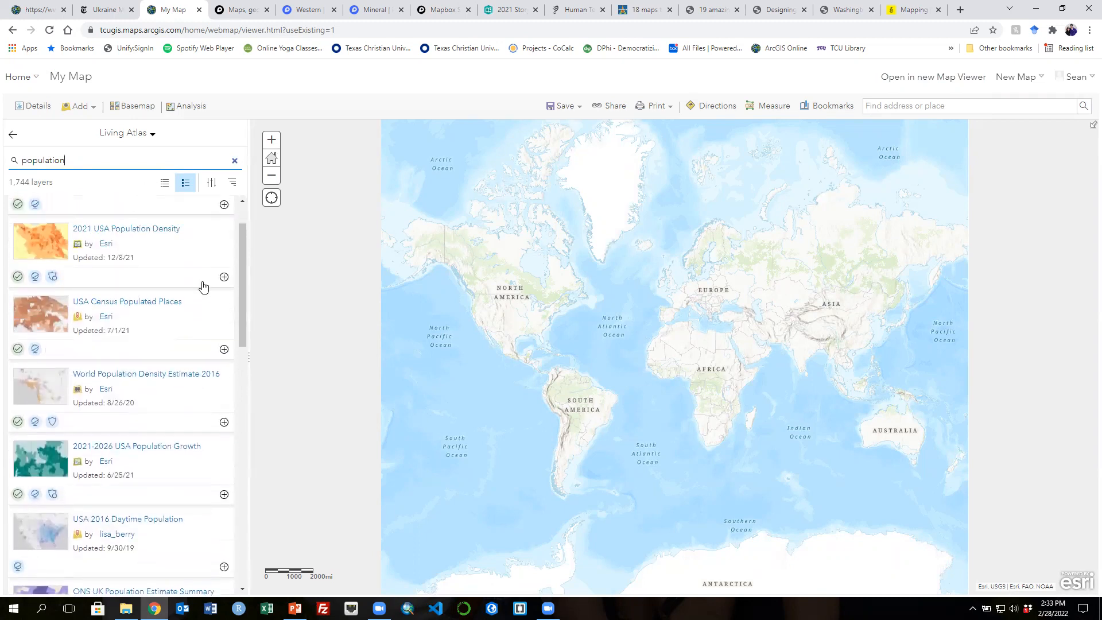
scroll(178, 338, down, 1)
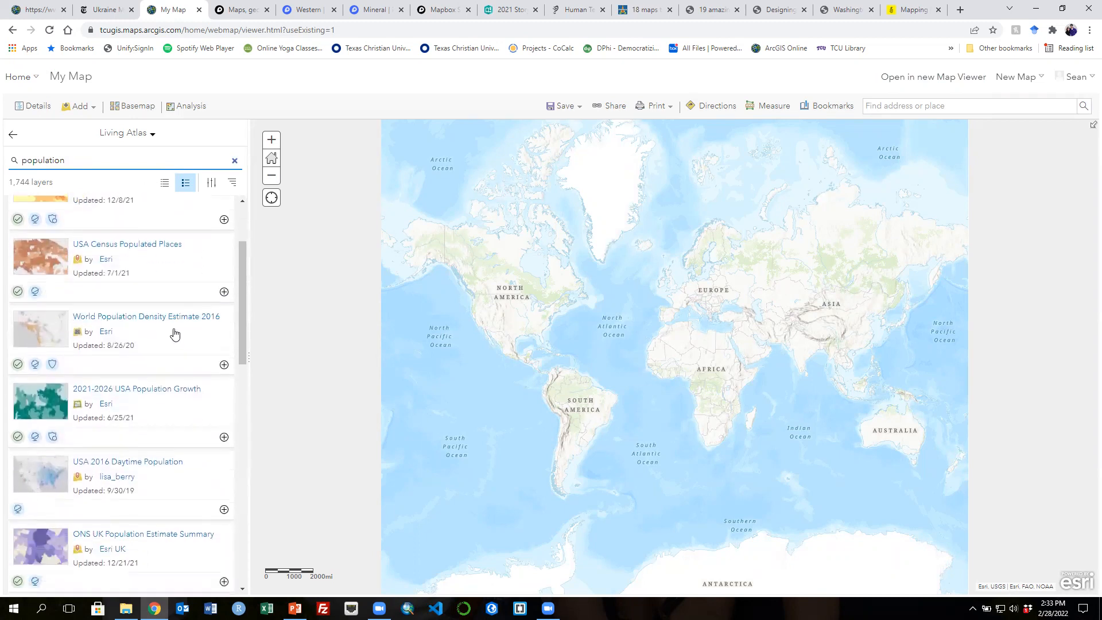
scroll(170, 347, down, 1)
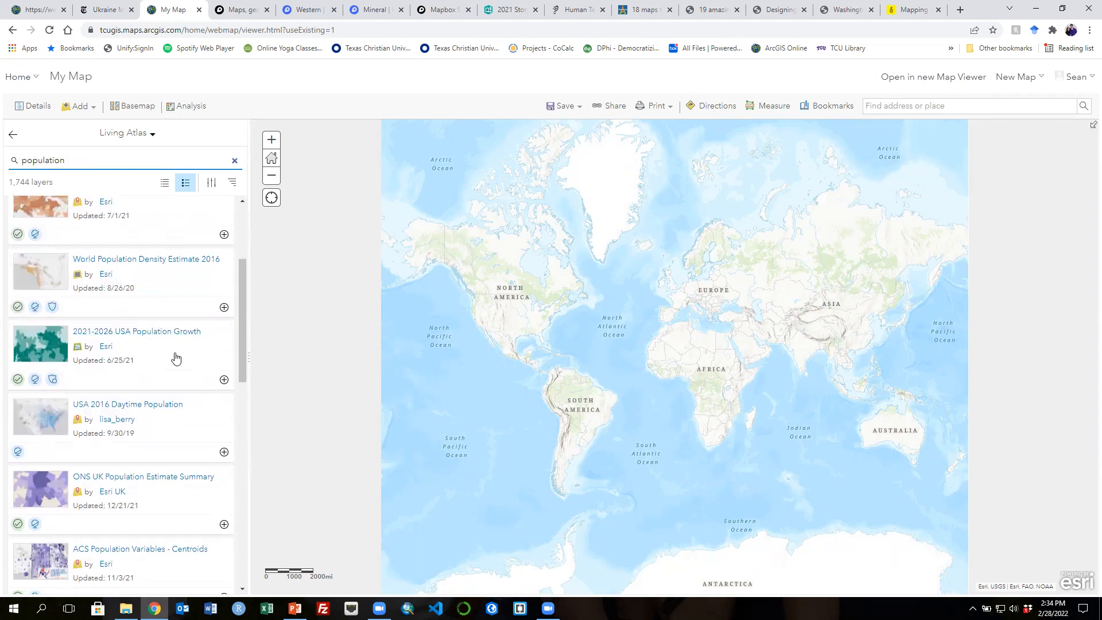
scroll(172, 357, down, 1)
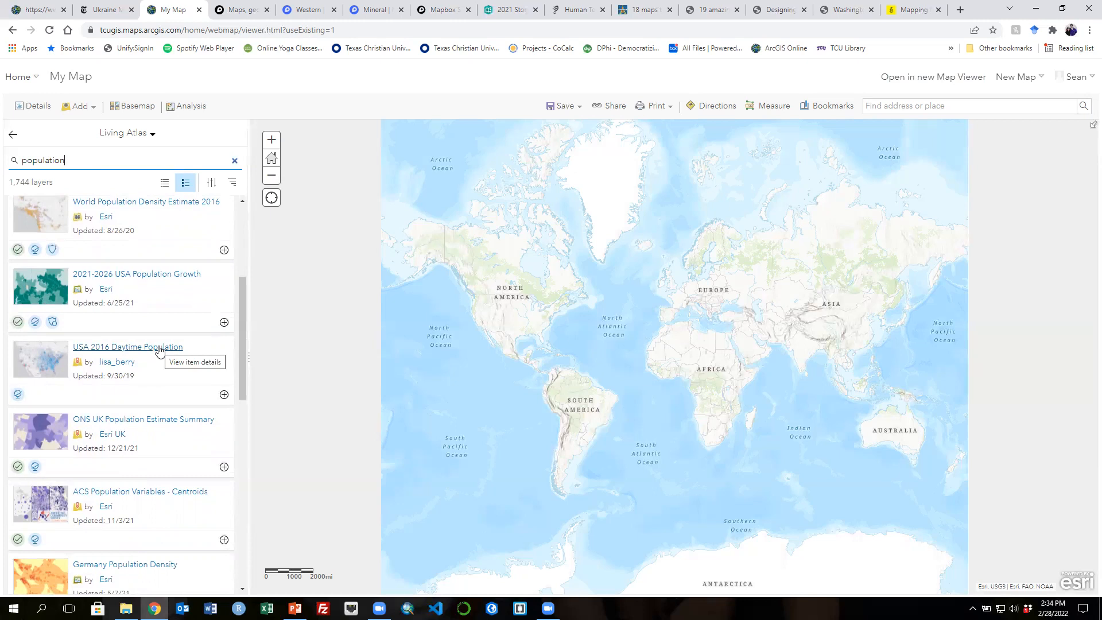
- Add the USA 2016 Daytime Population layer to the map and close its details panel
click(160, 348)
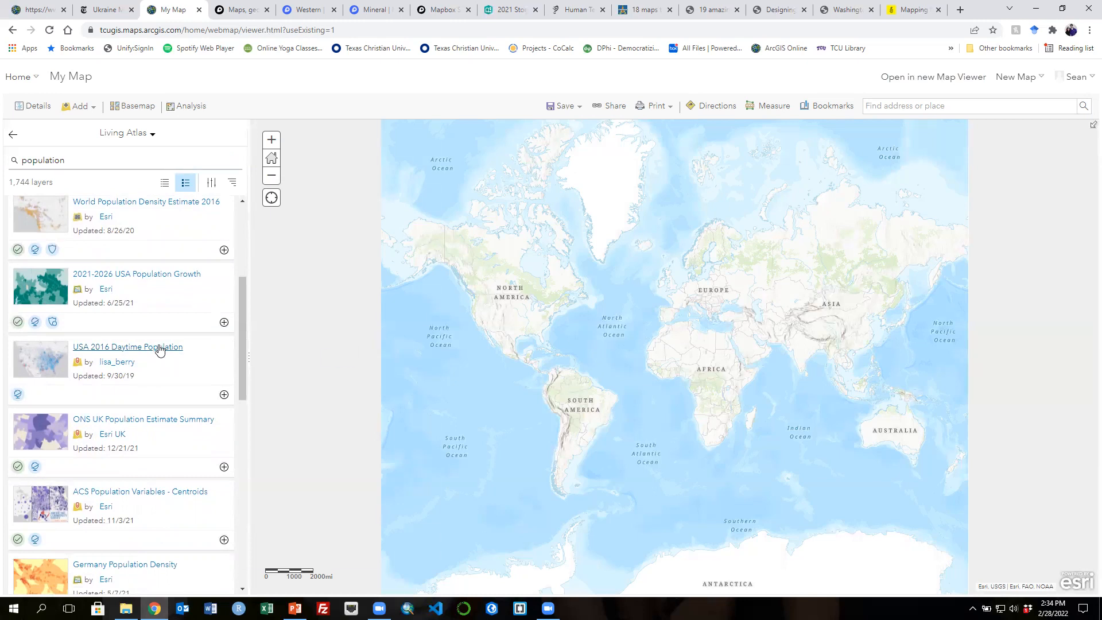
click(335, 581)
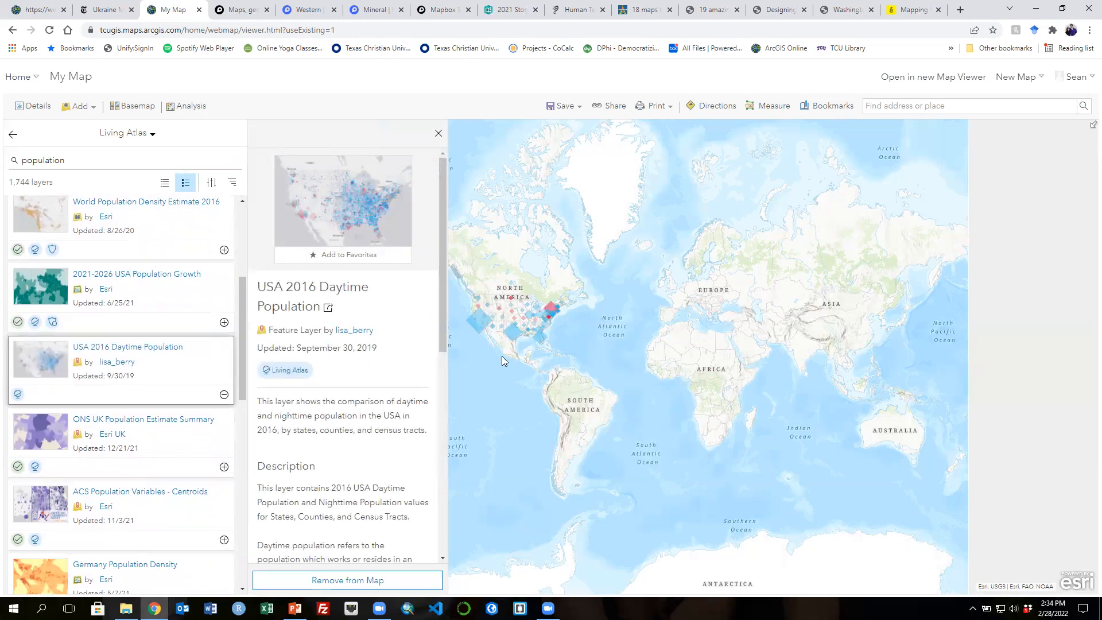
click(438, 135)
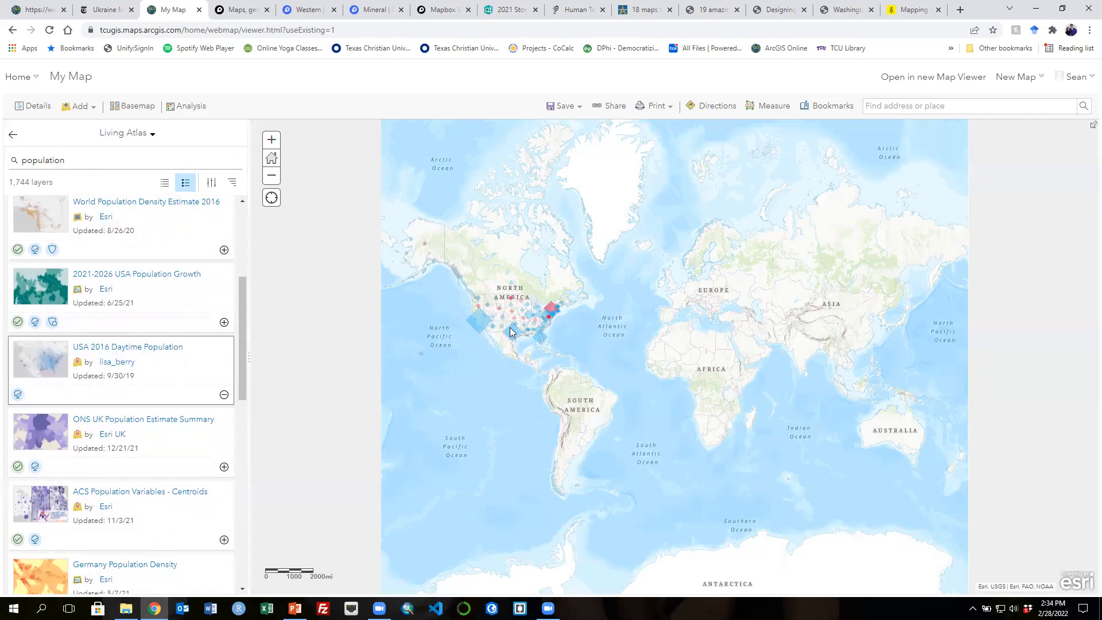
- Zoom the map into the Dallas–Fort Worth area to examine the daytime population layer
scroll(509, 327, up, 1)
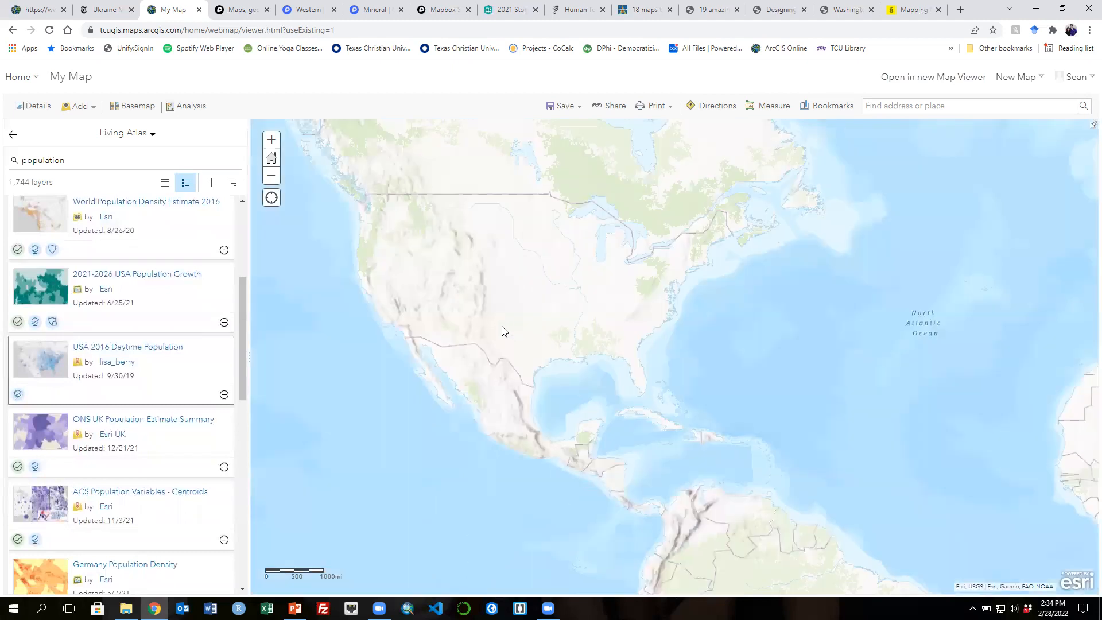
scroll(601, 346, up, 1)
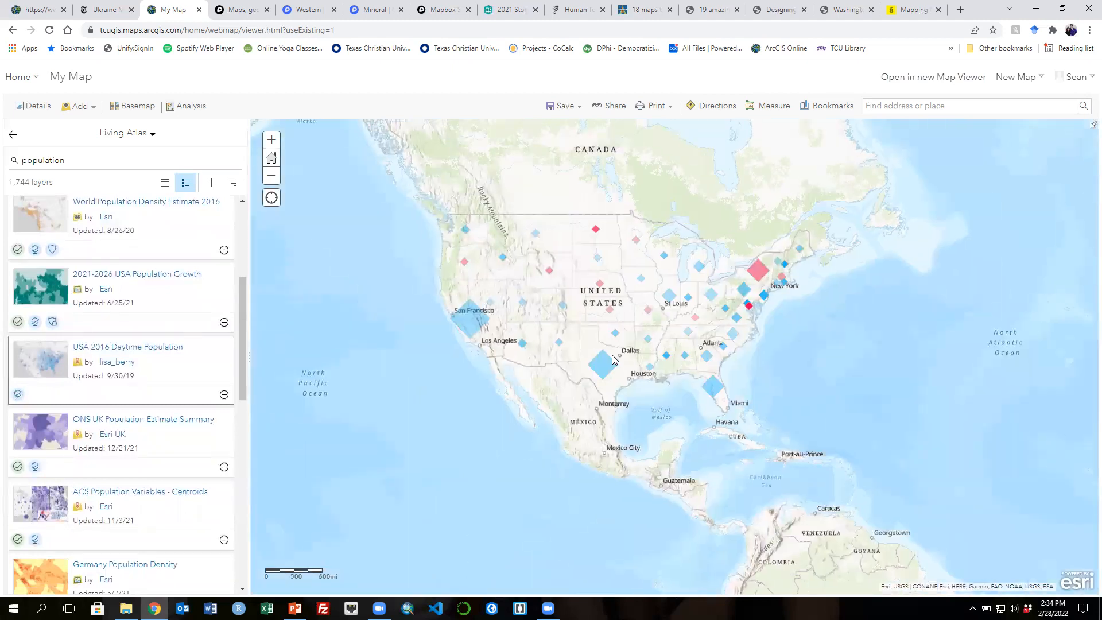
scroll(615, 365, up, 1)
scroll(619, 379, up, 3)
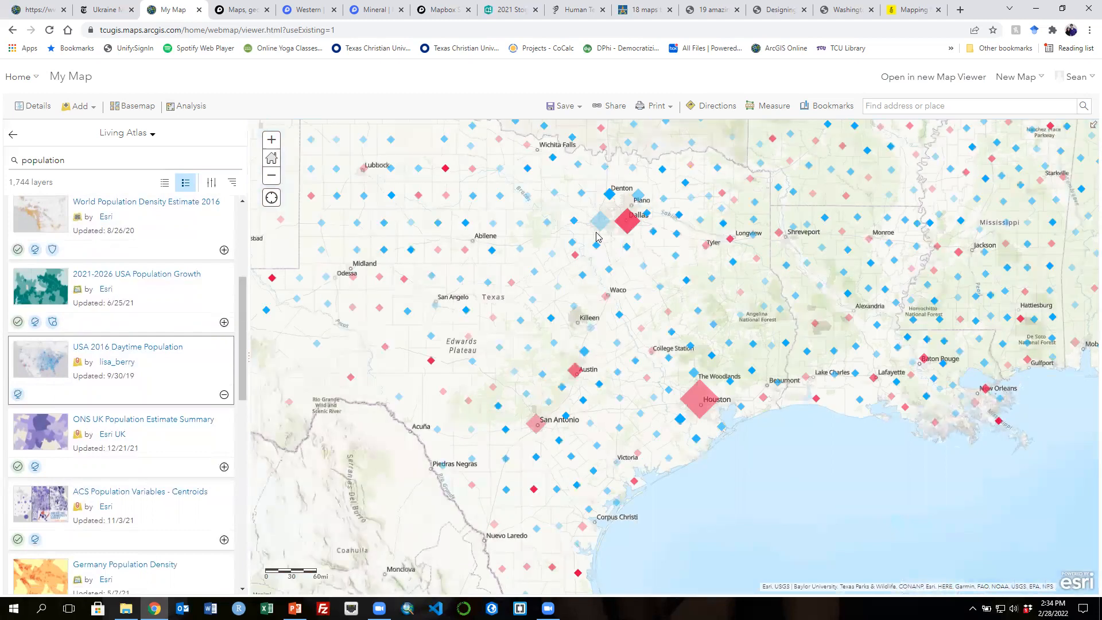
scroll(596, 236, up, 3)
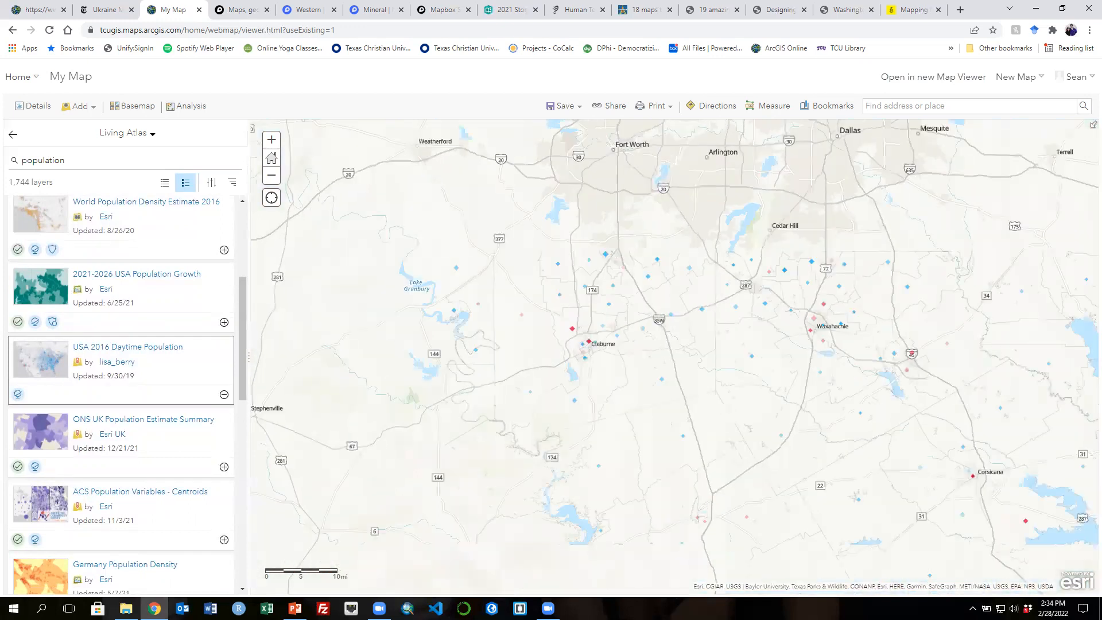
drag(676, 310, 663, 399)
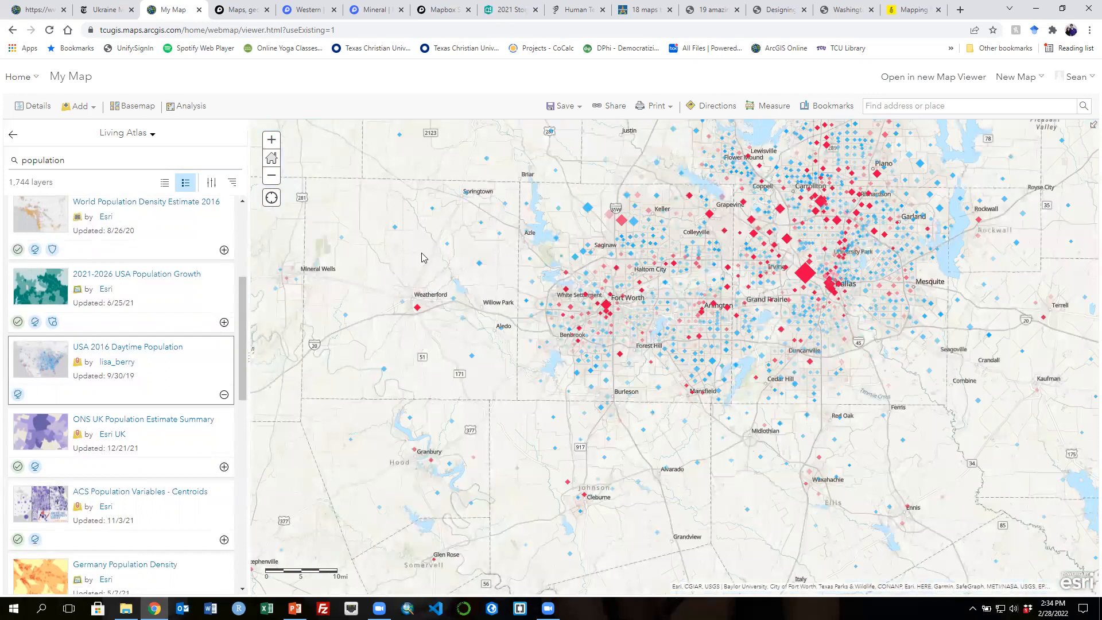
- Close the Living Atlas browser and display the map legend for the daytime population layer
click(11, 137)
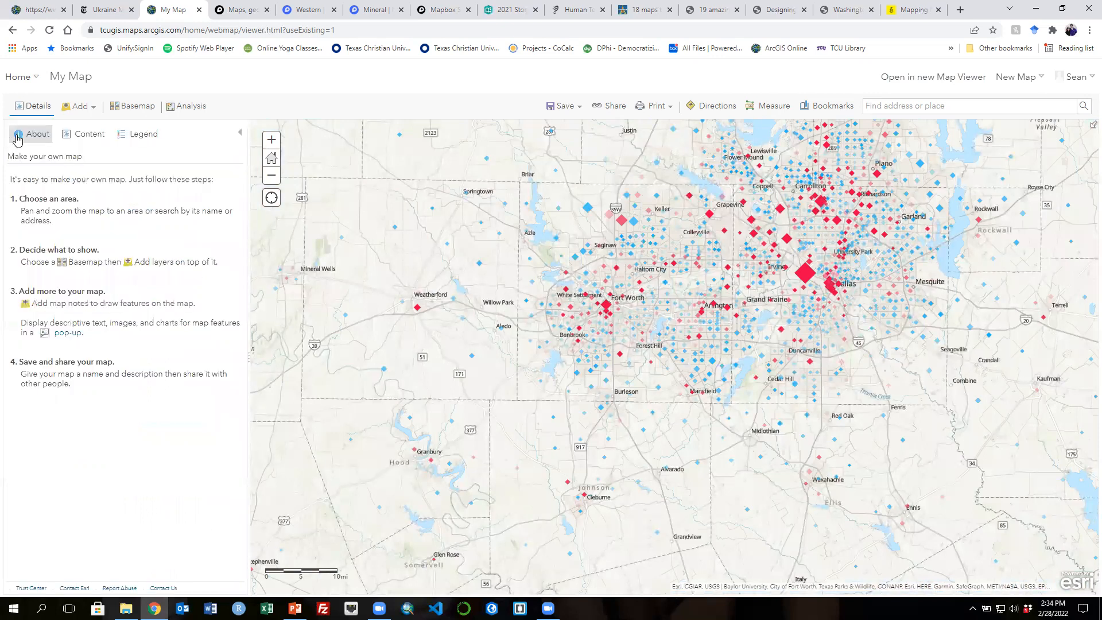
click(146, 140)
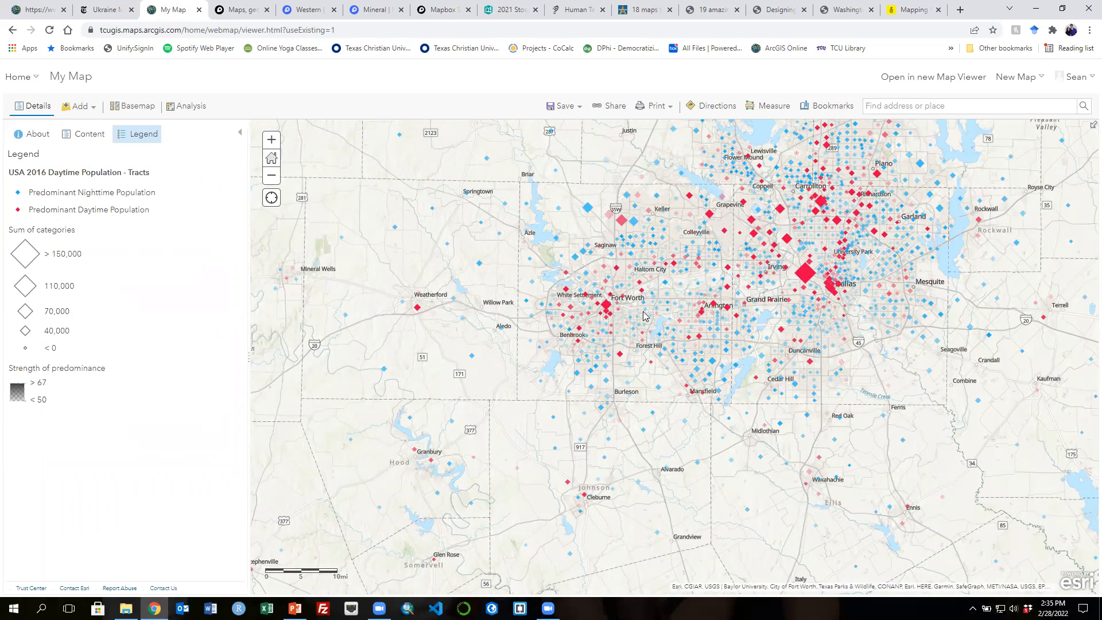
scroll(608, 310, up, 1)
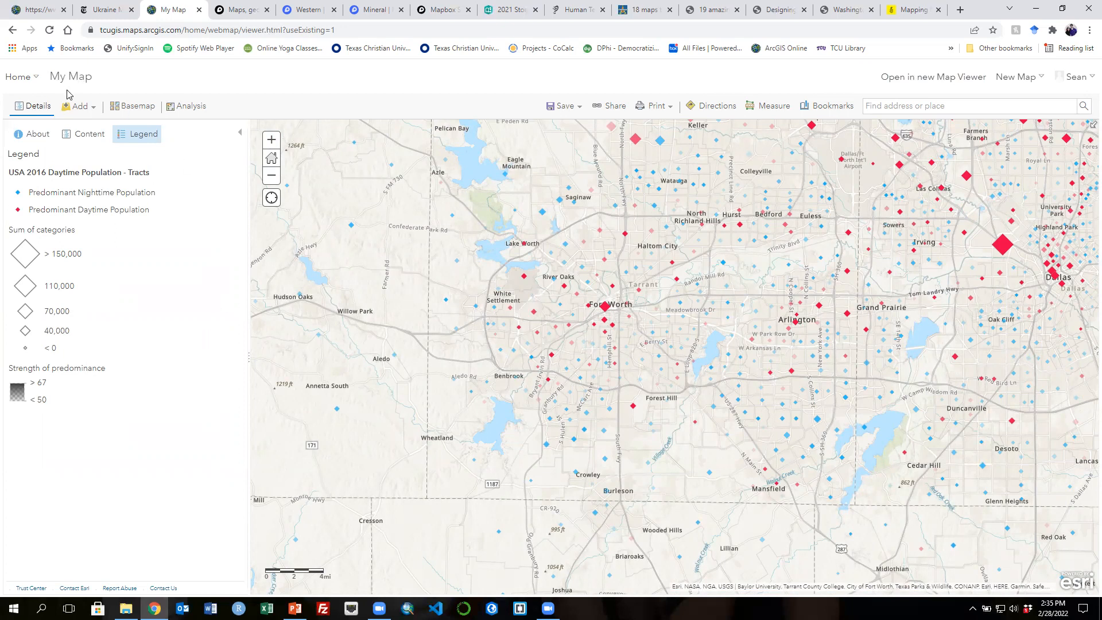
- Add a layer from file, choosing FW Cultural District.csv from the Desktop
click(86, 109)
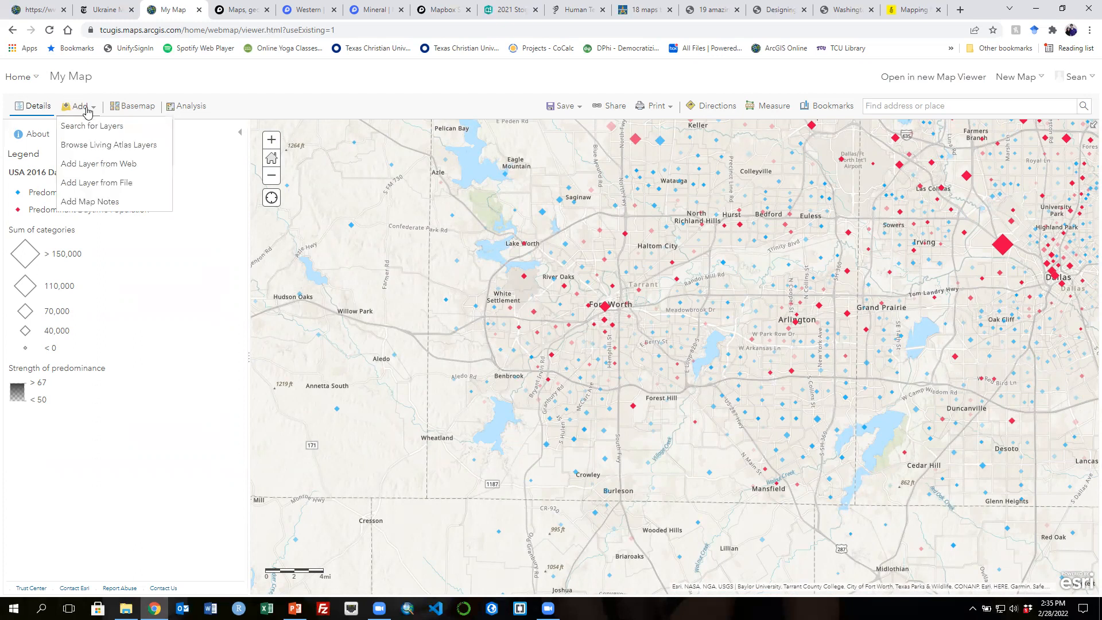
click(96, 182)
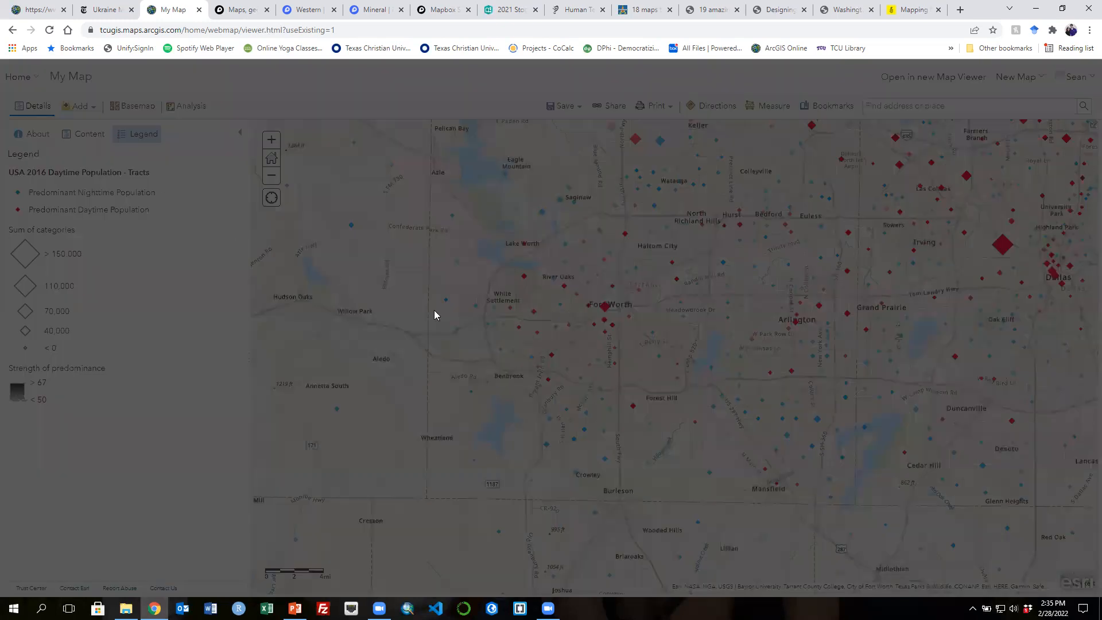
click(439, 370)
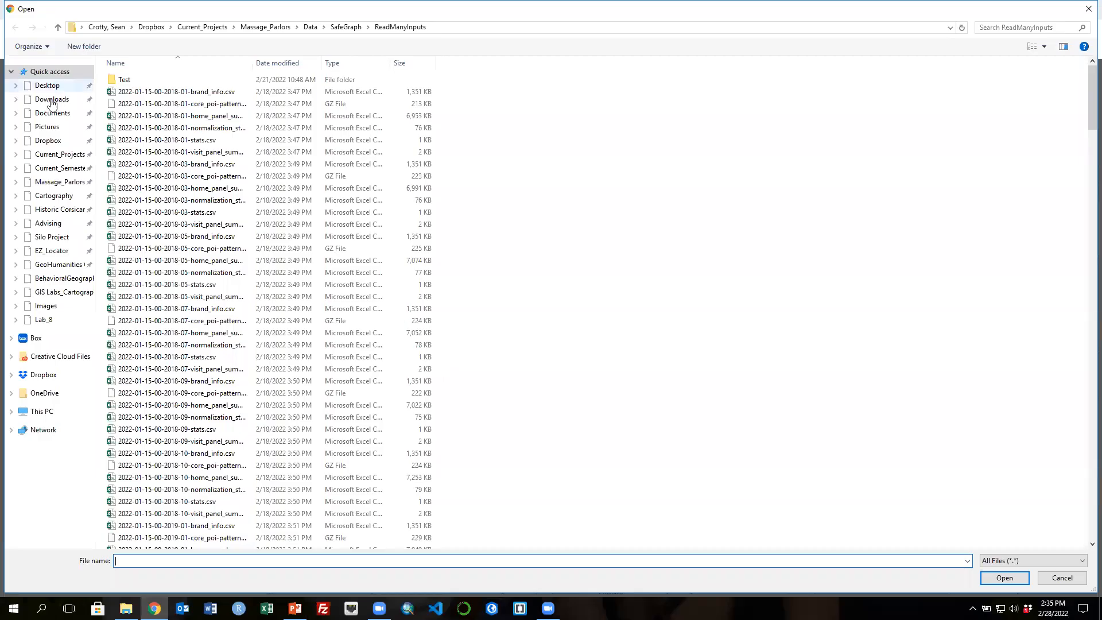
click(48, 86)
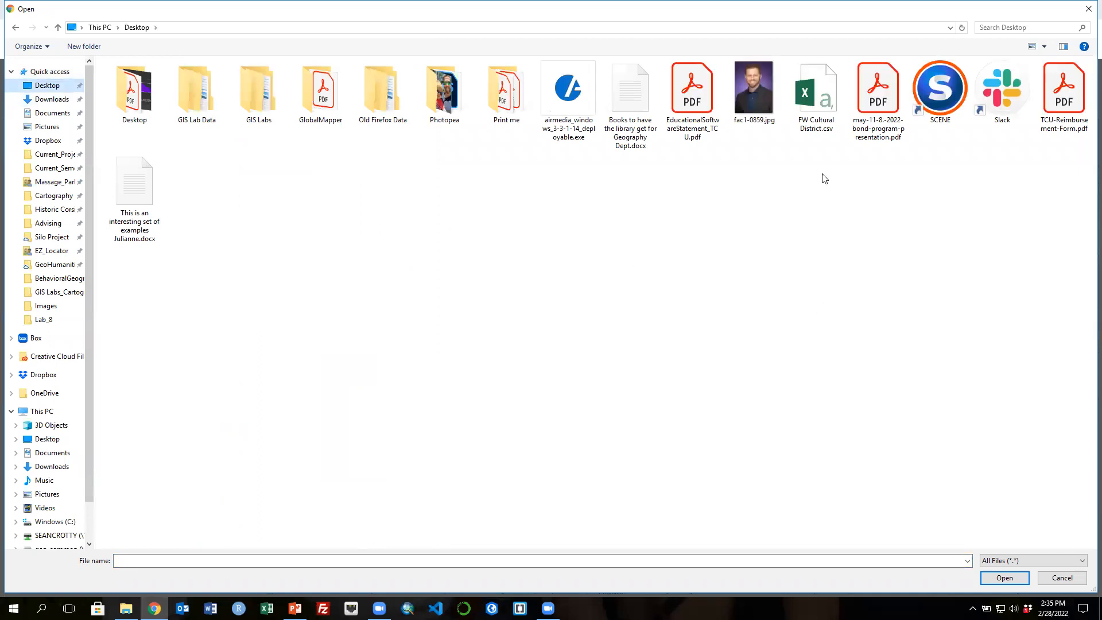
click(812, 98)
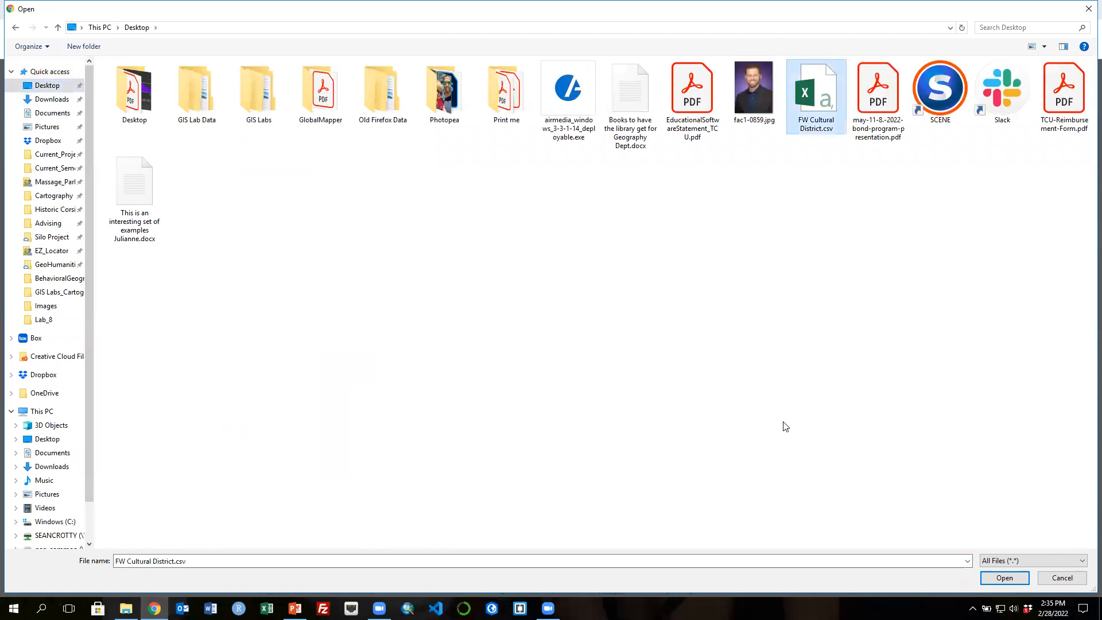
click(1003, 577)
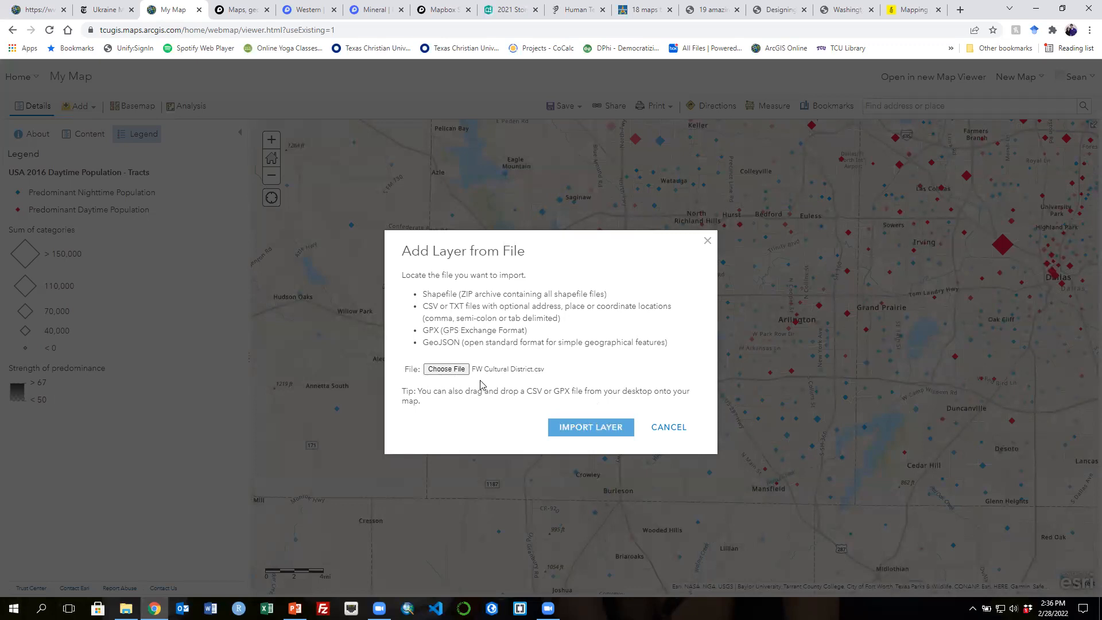
- Import the CSV and add it as a layer located by Addresses or Places in the United States
click(596, 432)
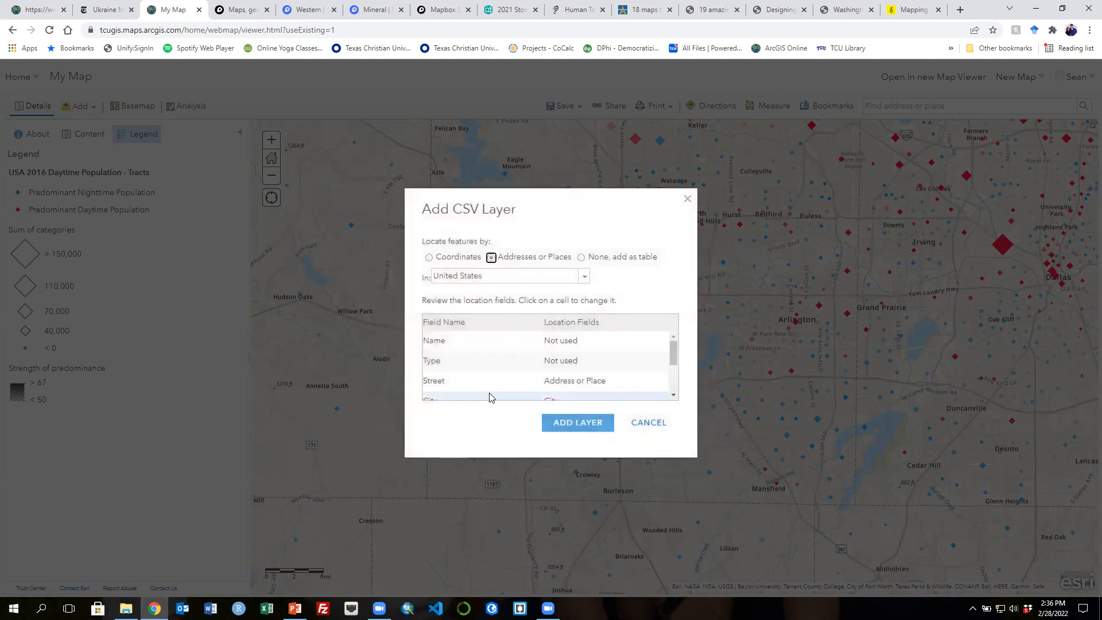
drag(674, 355, 674, 382)
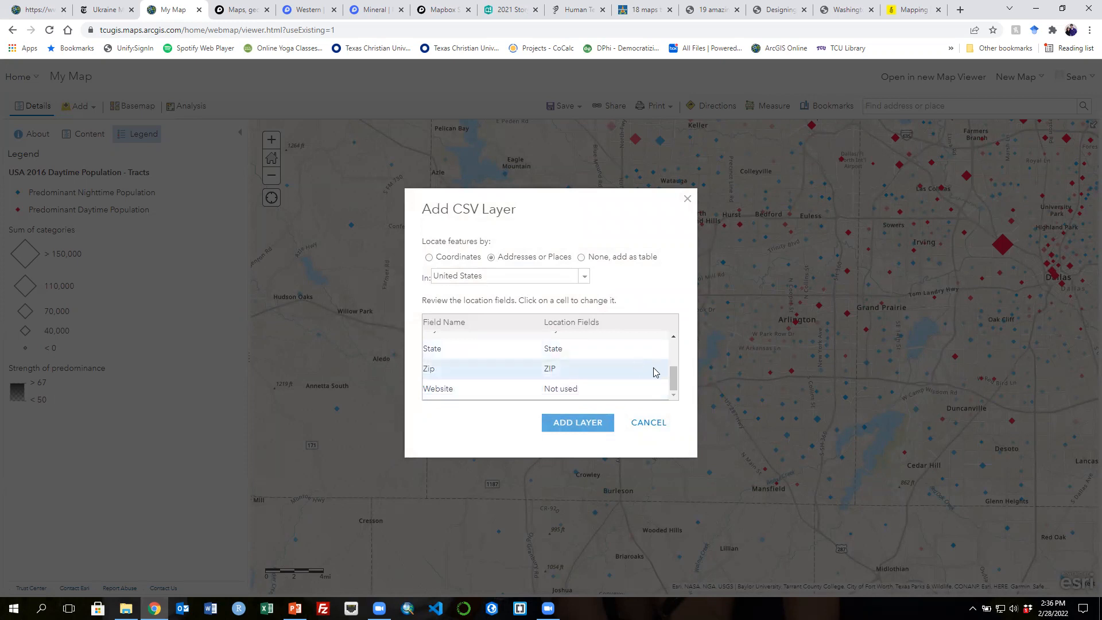
scroll(657, 369, up, 2)
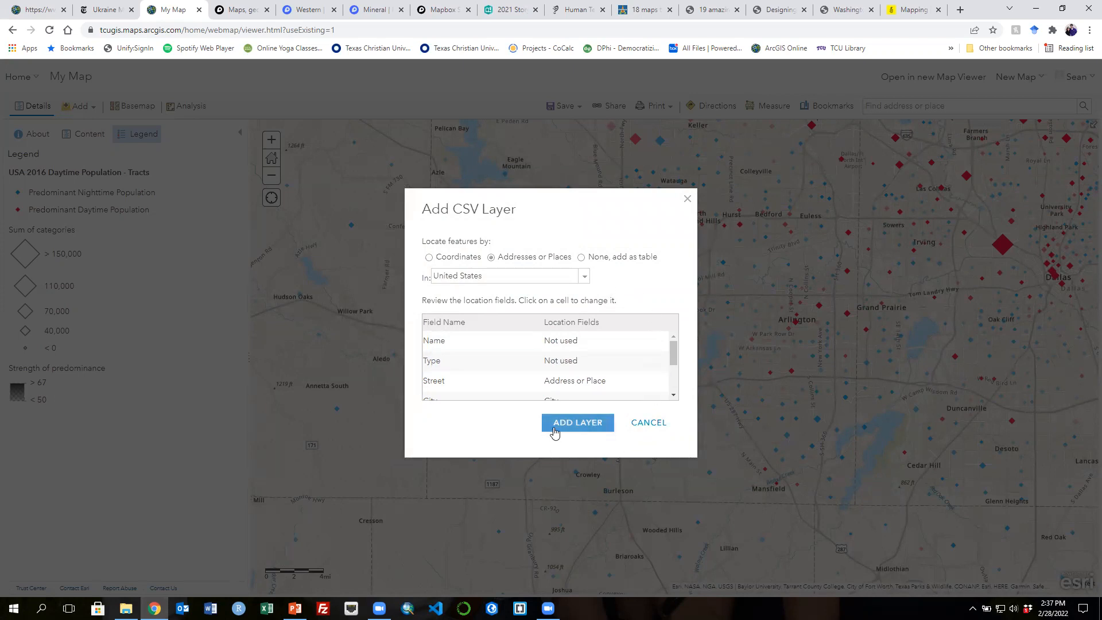
drag(674, 357, 674, 368)
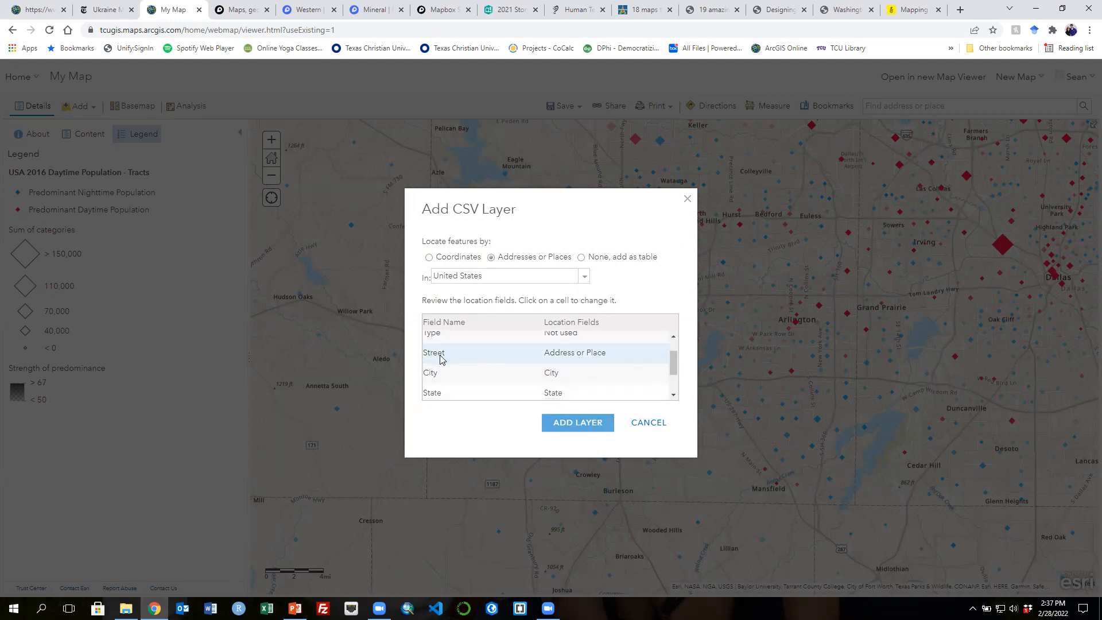
scroll(528, 368, down, 2)
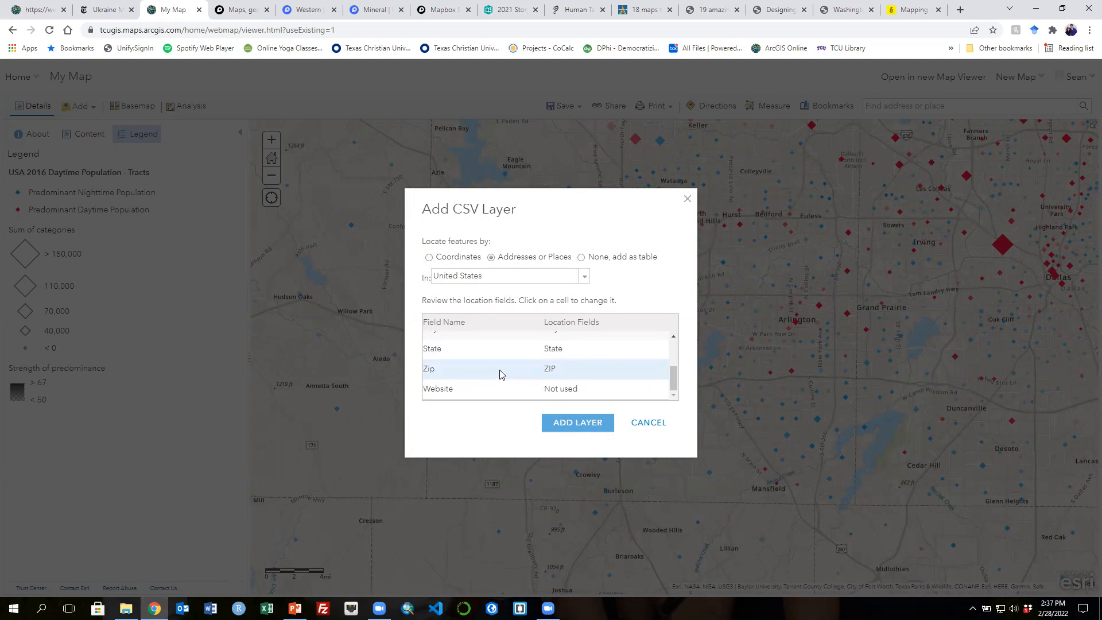
click(578, 425)
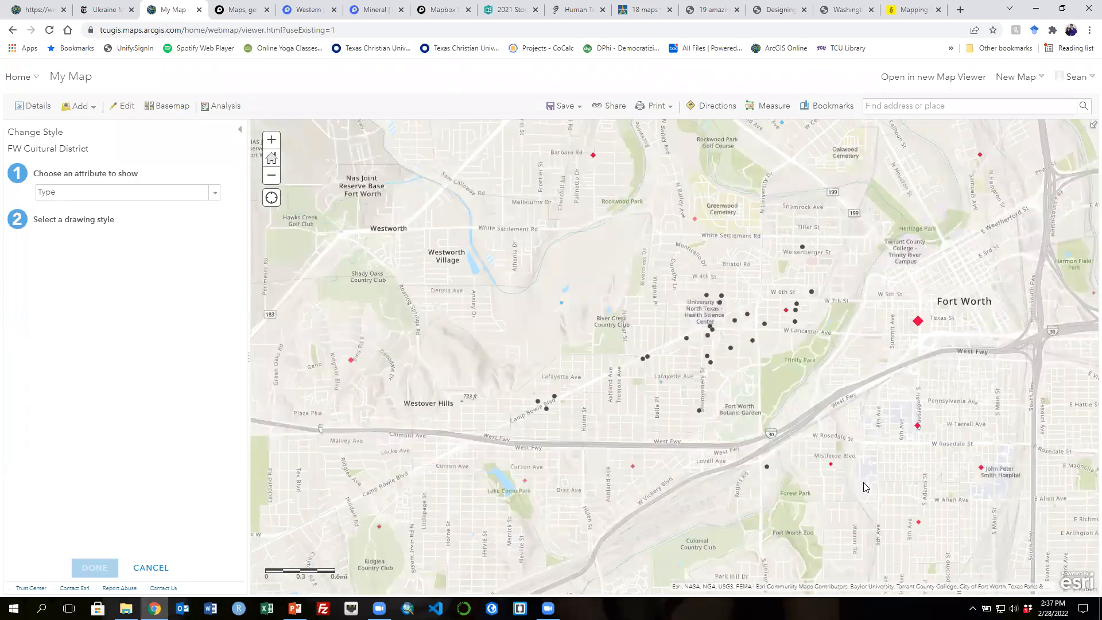
drag(865, 486, 853, 464)
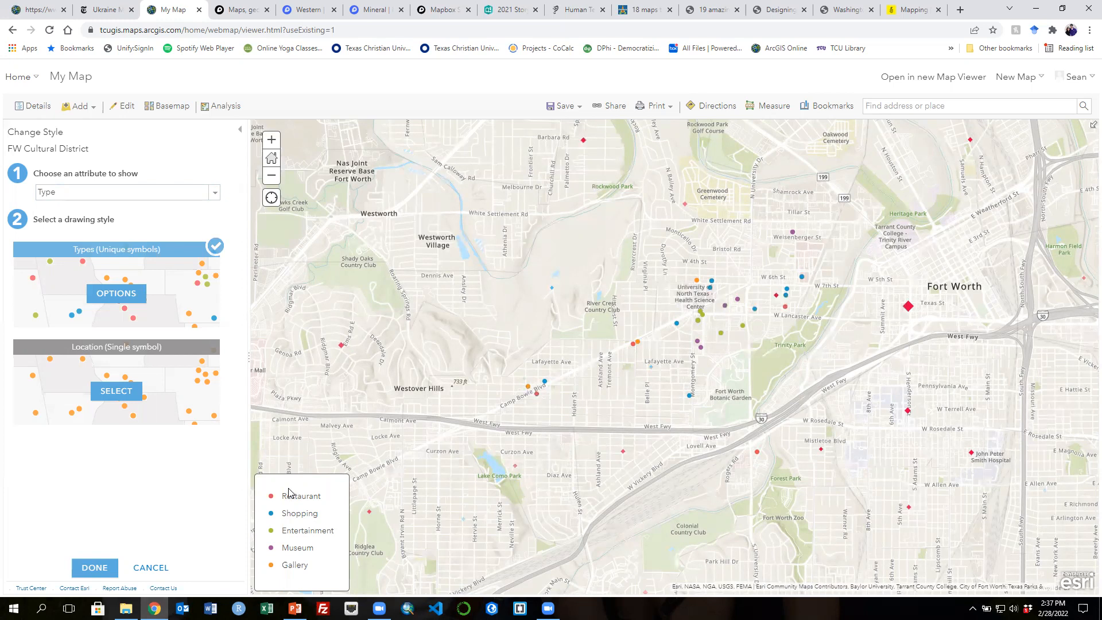
click(121, 396)
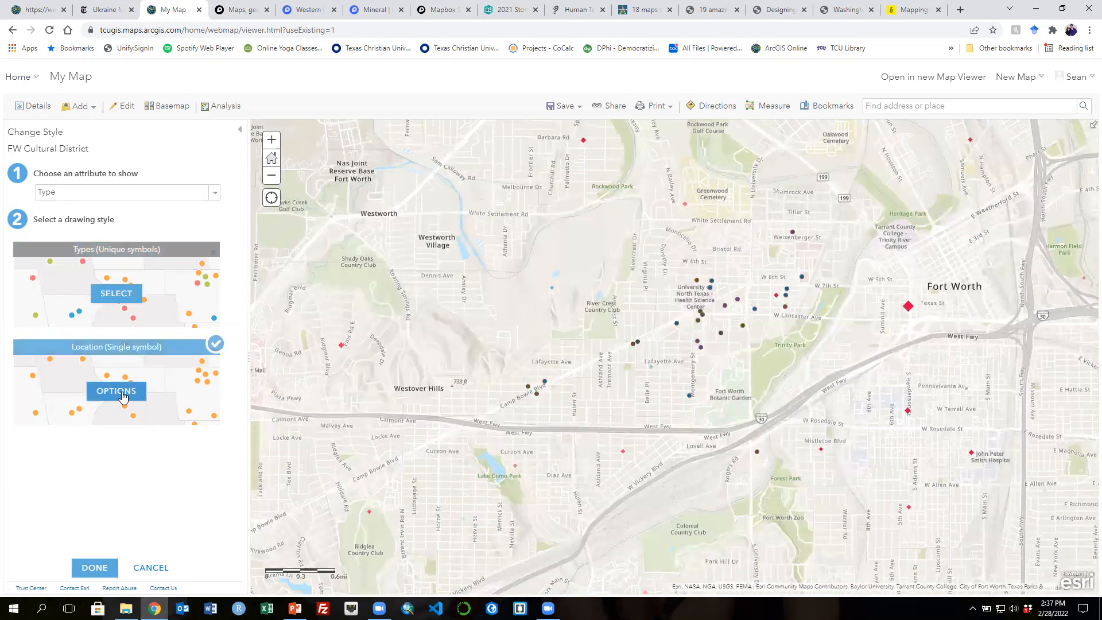
click(116, 390)
click(18, 199)
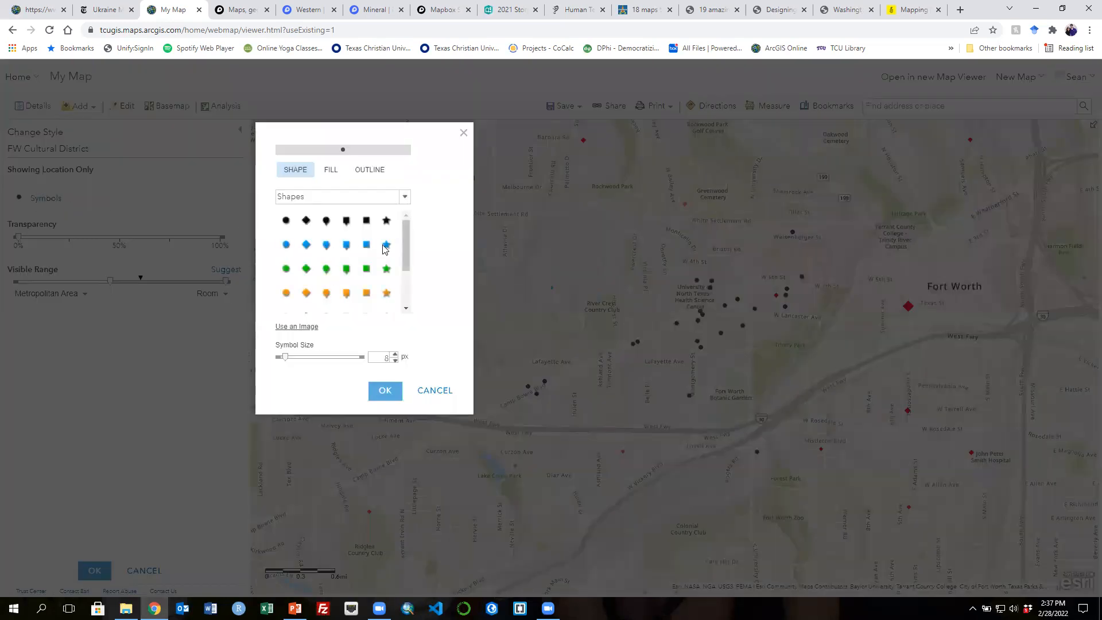
mouse_move(409, 251)
mouse_down()
mouse_move(406, 288)
mouse_move(406, 235)
mouse_up()
click(404, 197)
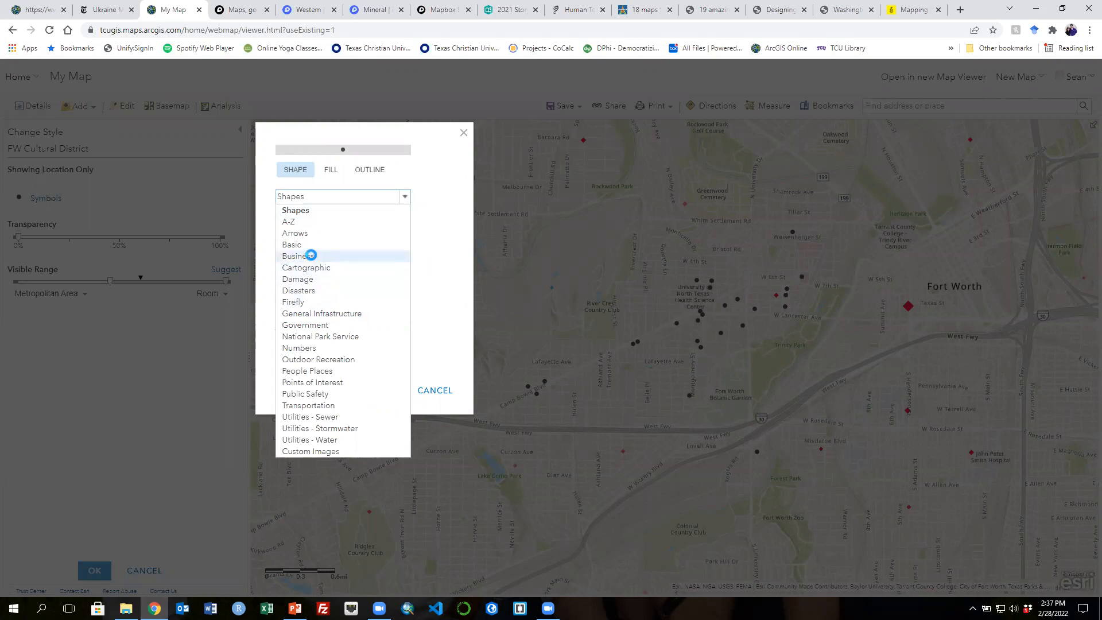
click(309, 256)
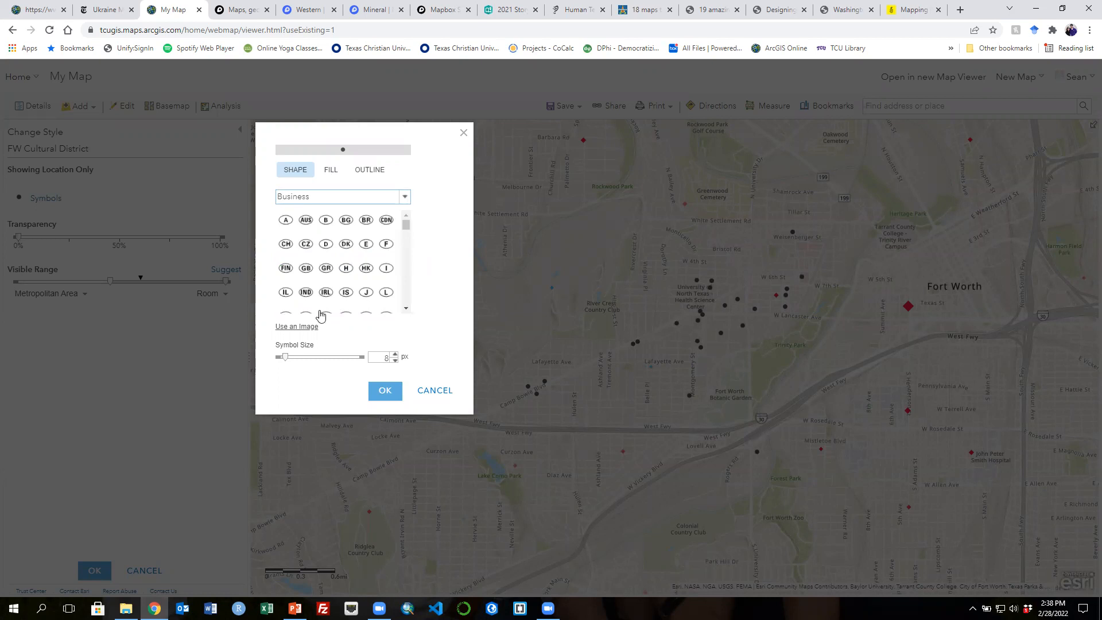
click(447, 392)
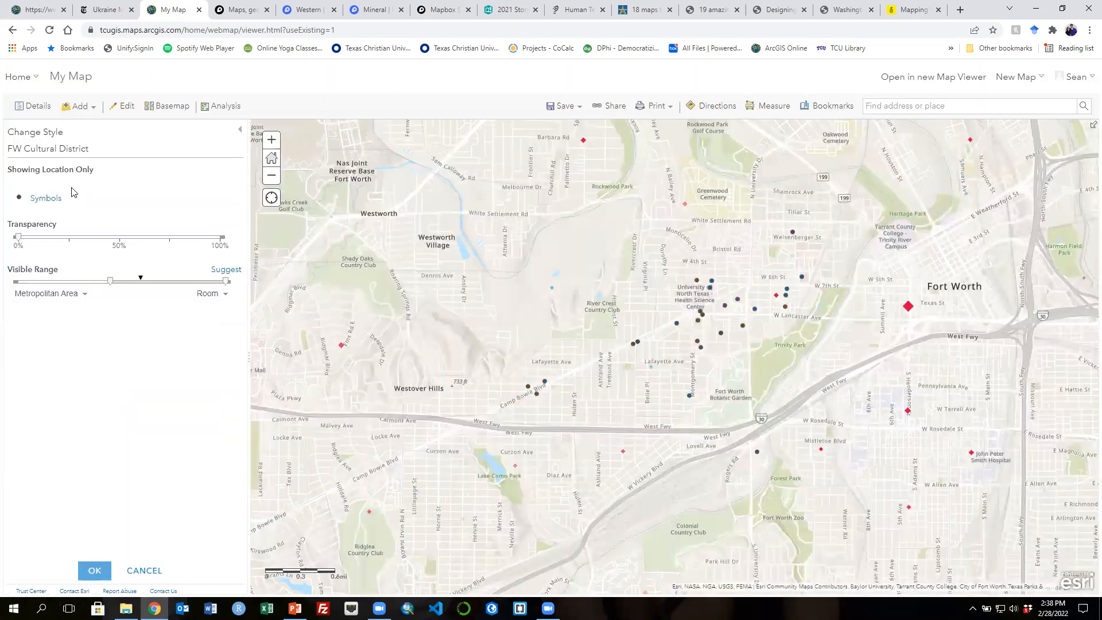
click(144, 570)
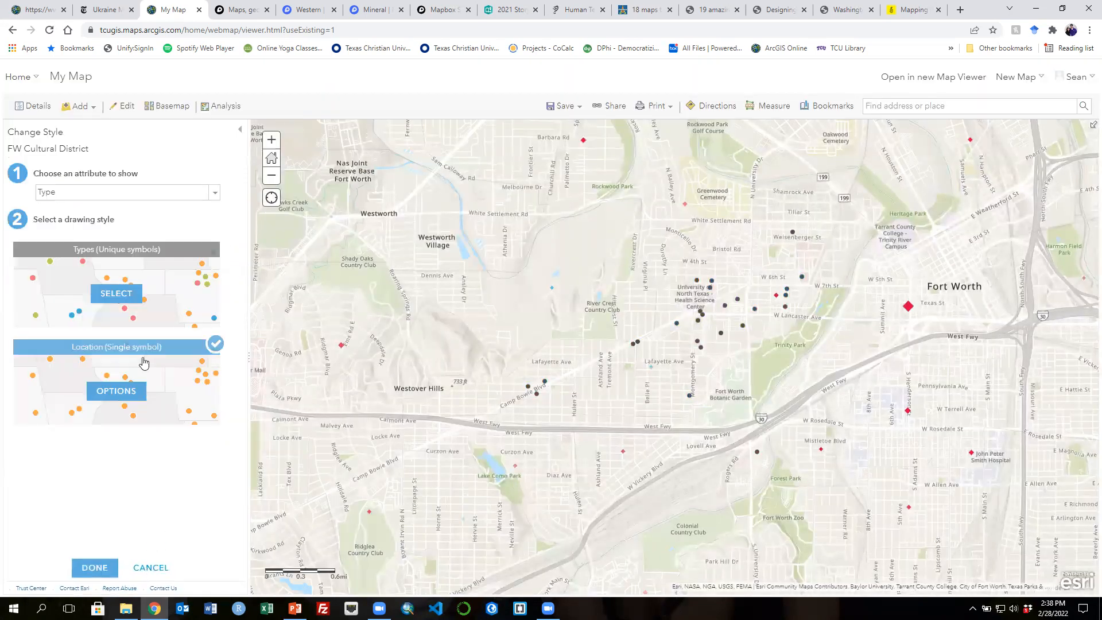
- Apply the Types (Unique symbols) drawing style on the Type attribute and open its symbol options
click(115, 296)
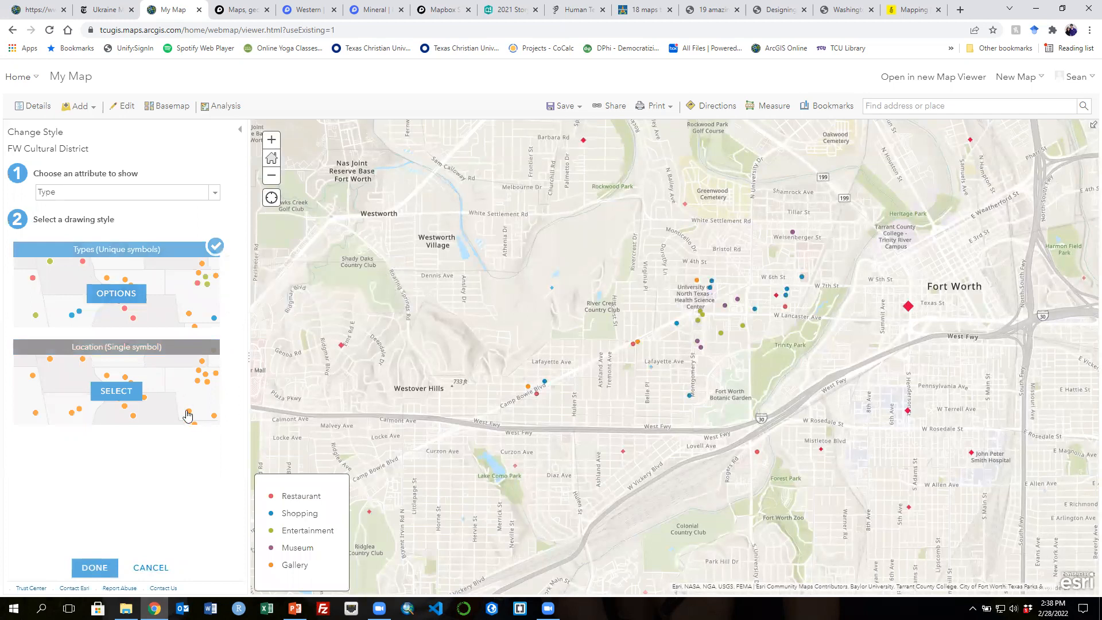
click(115, 298)
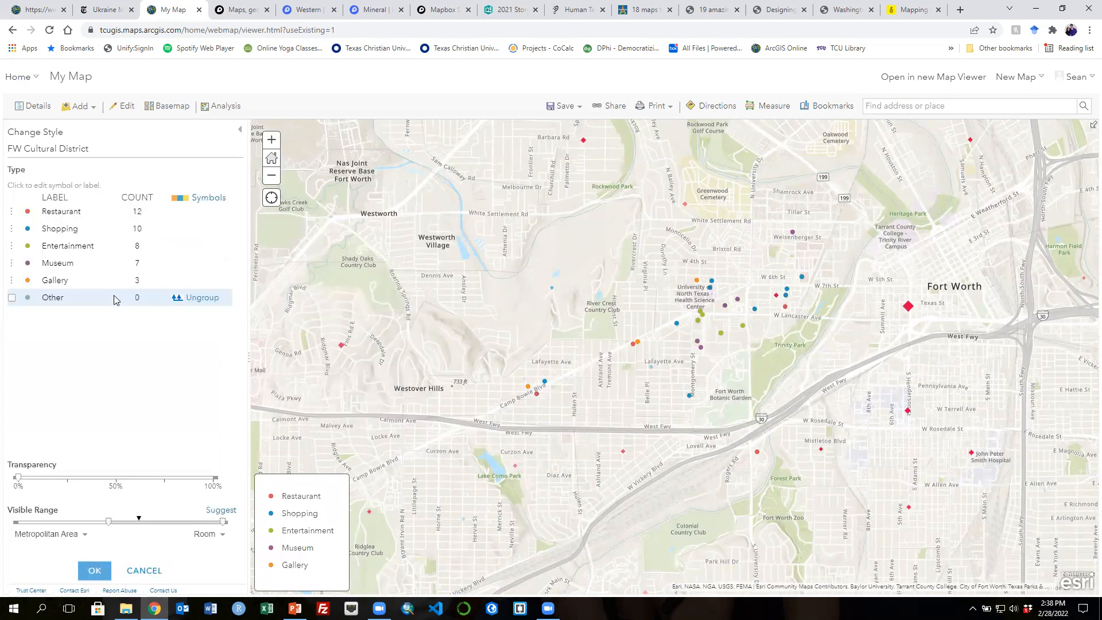
click(28, 212)
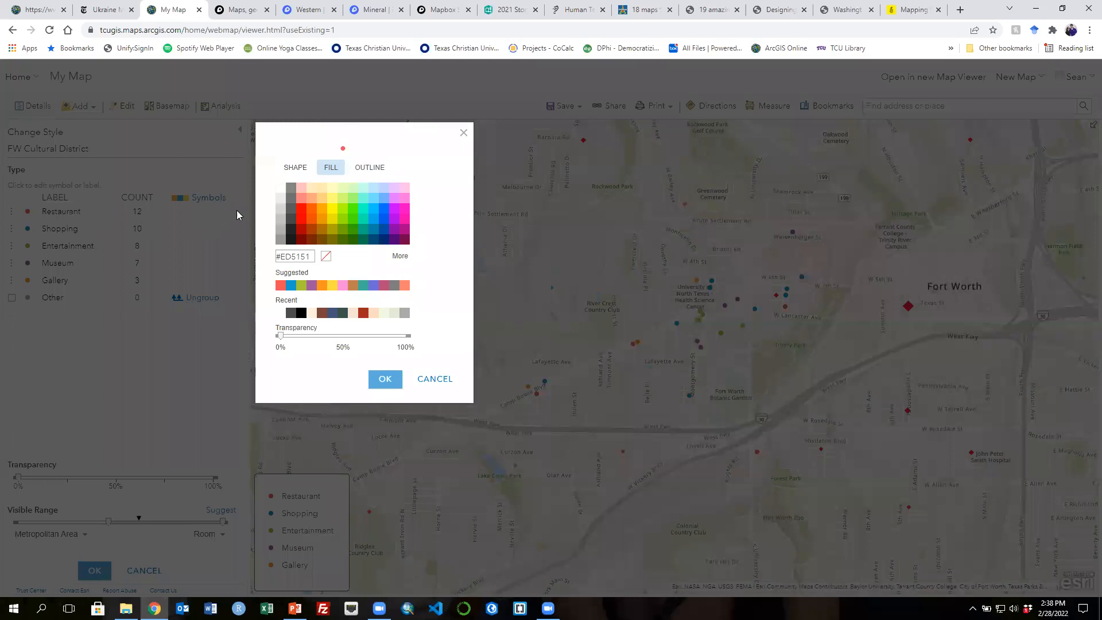
click(425, 384)
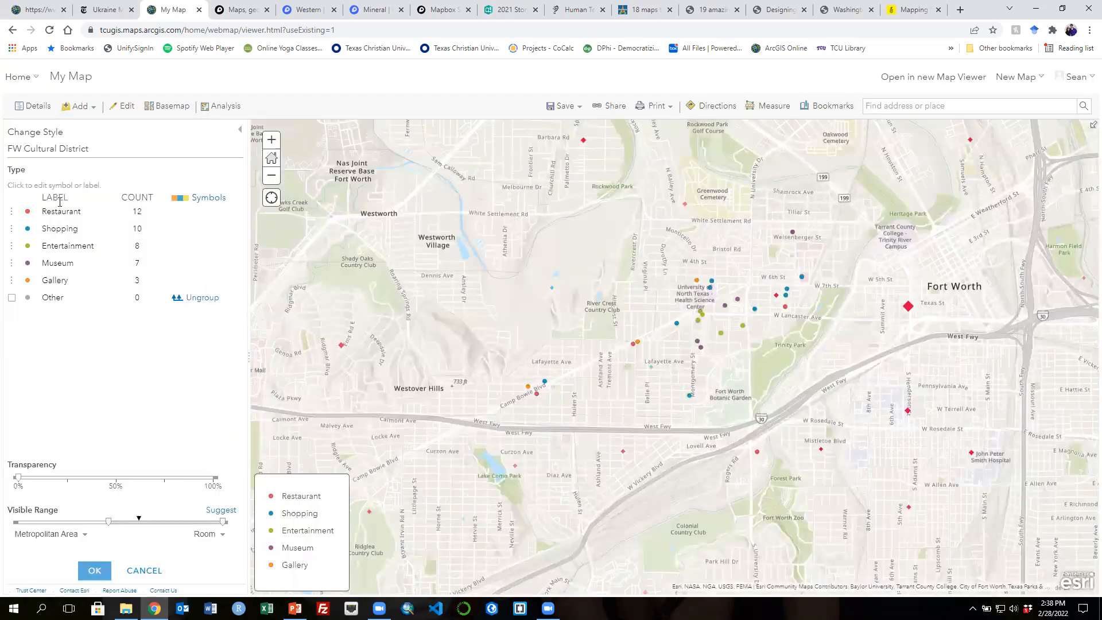
click(28, 211)
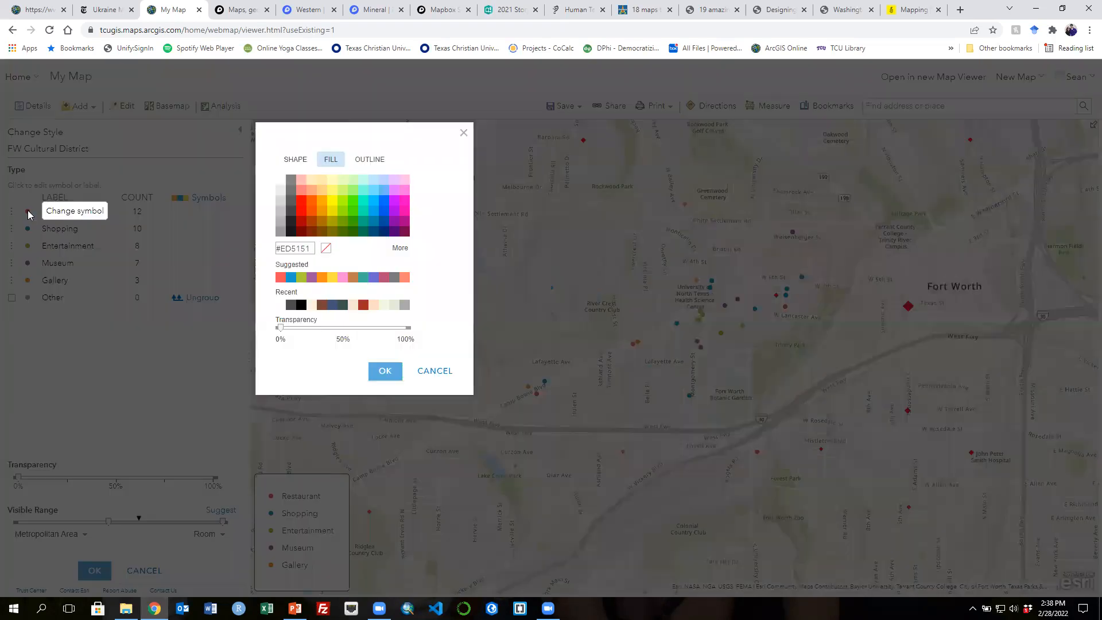
click(294, 171)
click(405, 197)
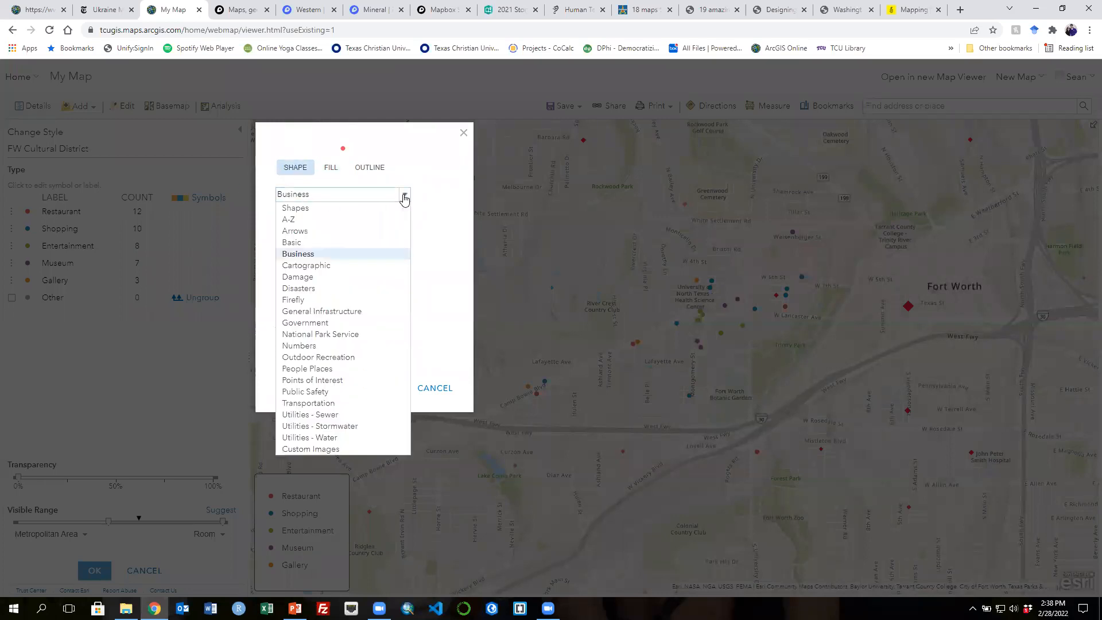
click(315, 370)
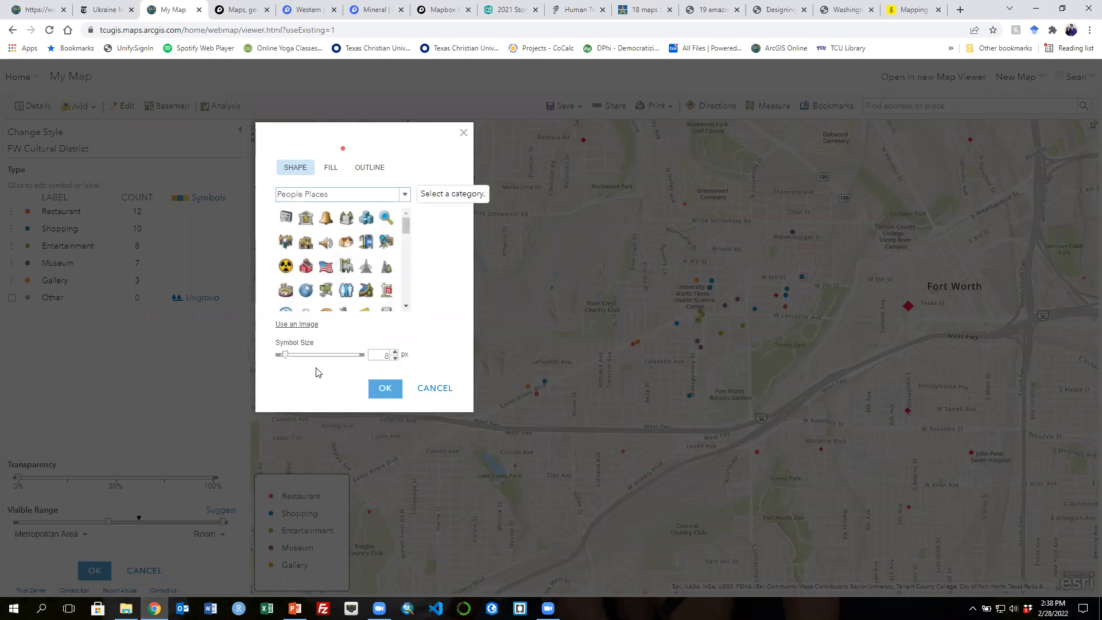
click(406, 307)
click(406, 307)
click(406, 307)
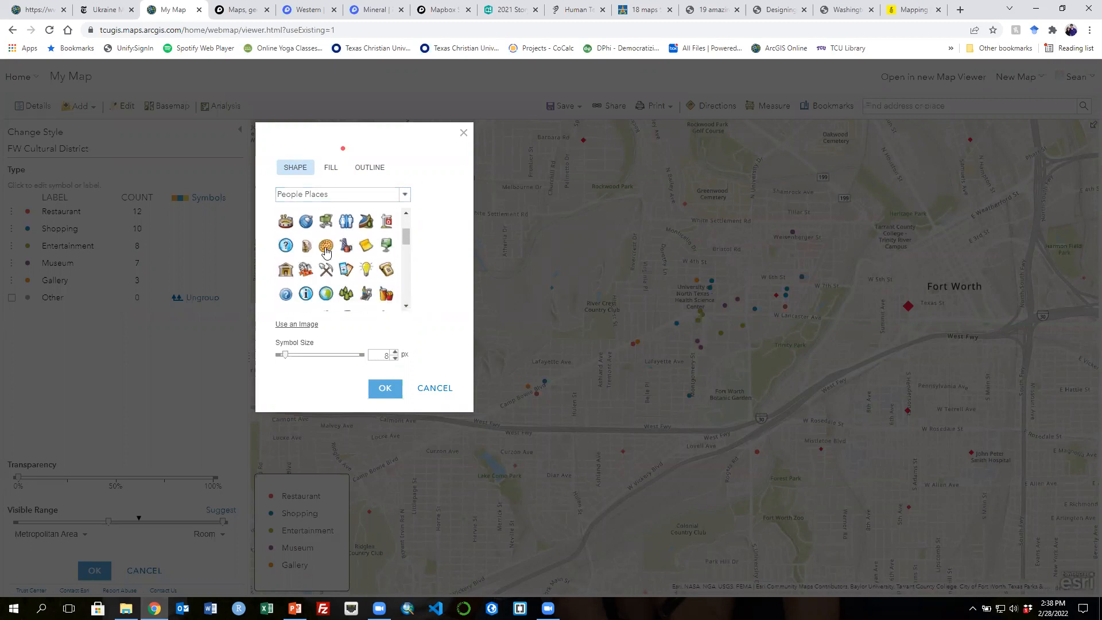
click(406, 309)
click(406, 308)
click(406, 307)
click(406, 307)
click(407, 307)
mouse_move(405, 256)
mouse_down()
mouse_move(405, 296)
mouse_move(406, 241)
mouse_up()
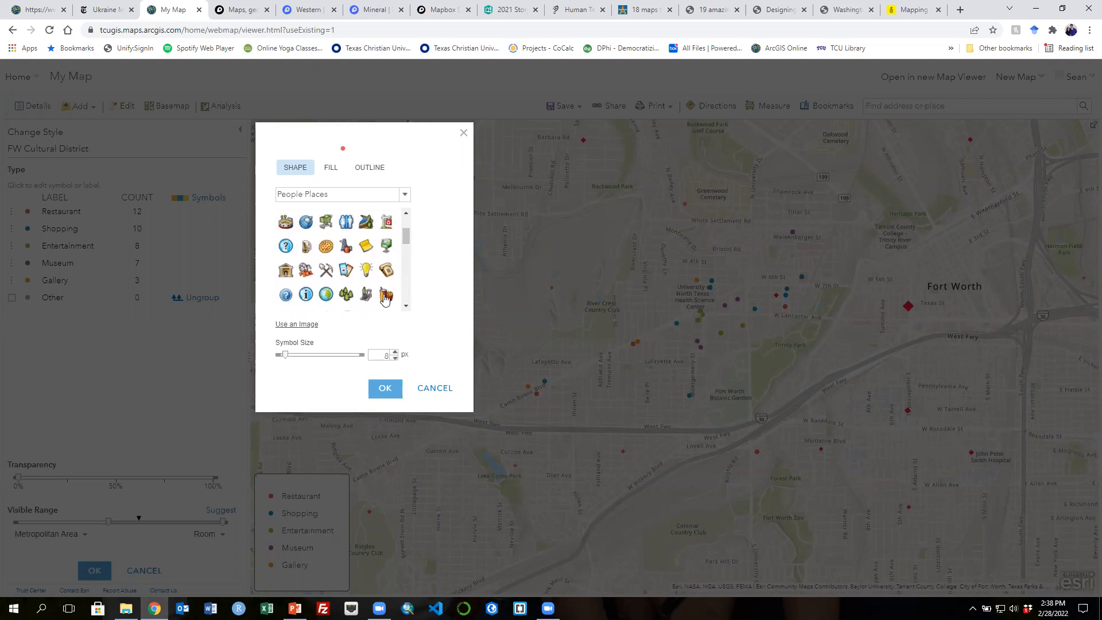
scroll(384, 298, up, 2)
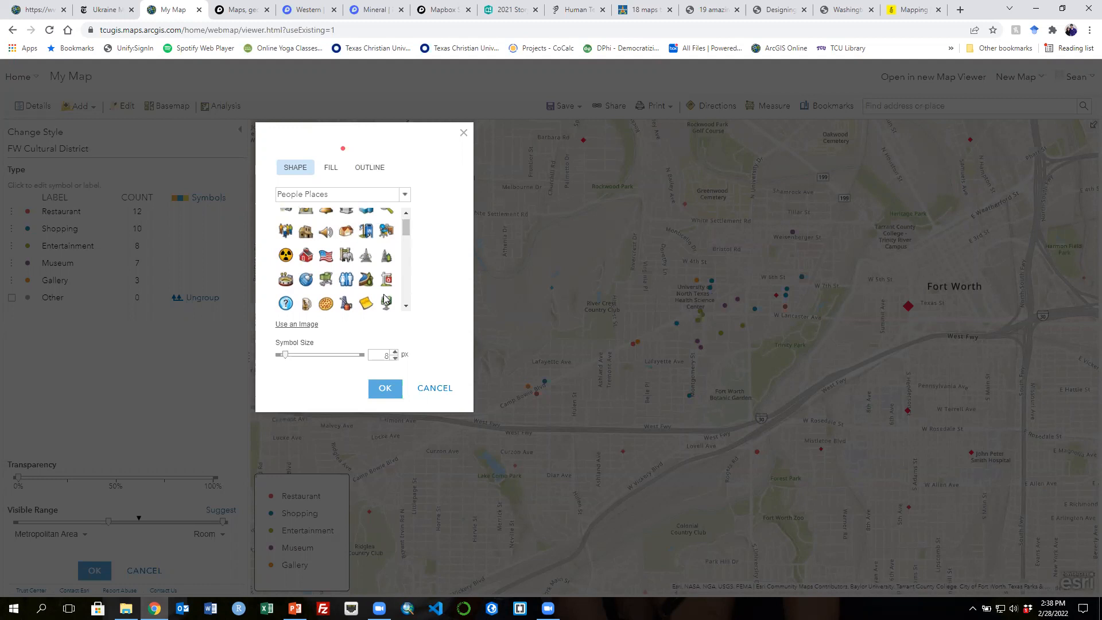
scroll(385, 298, up, 1)
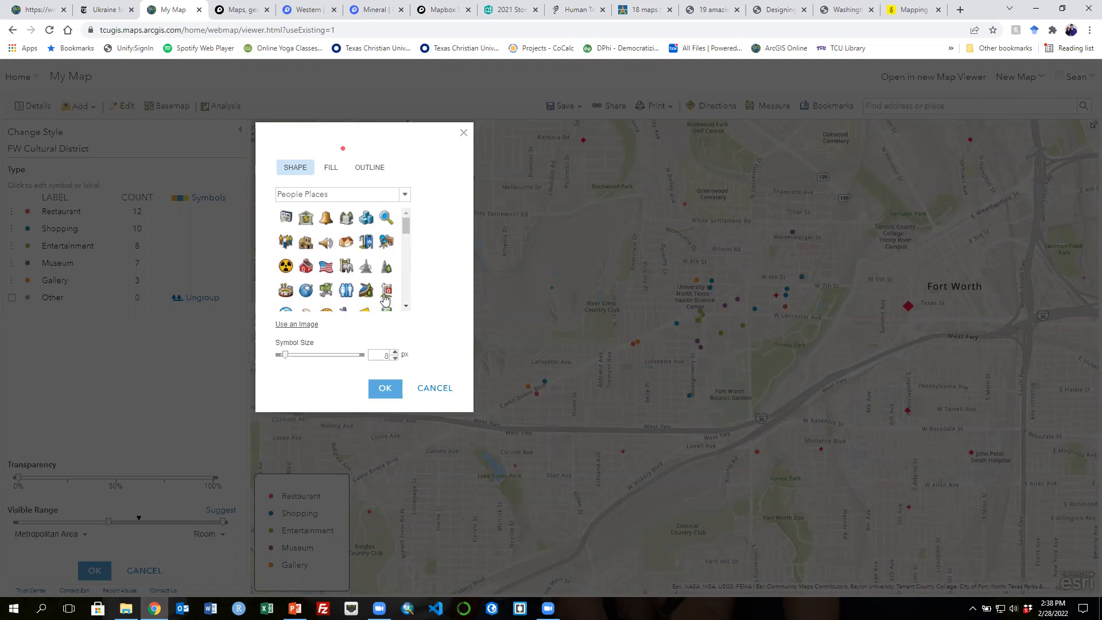
click(433, 389)
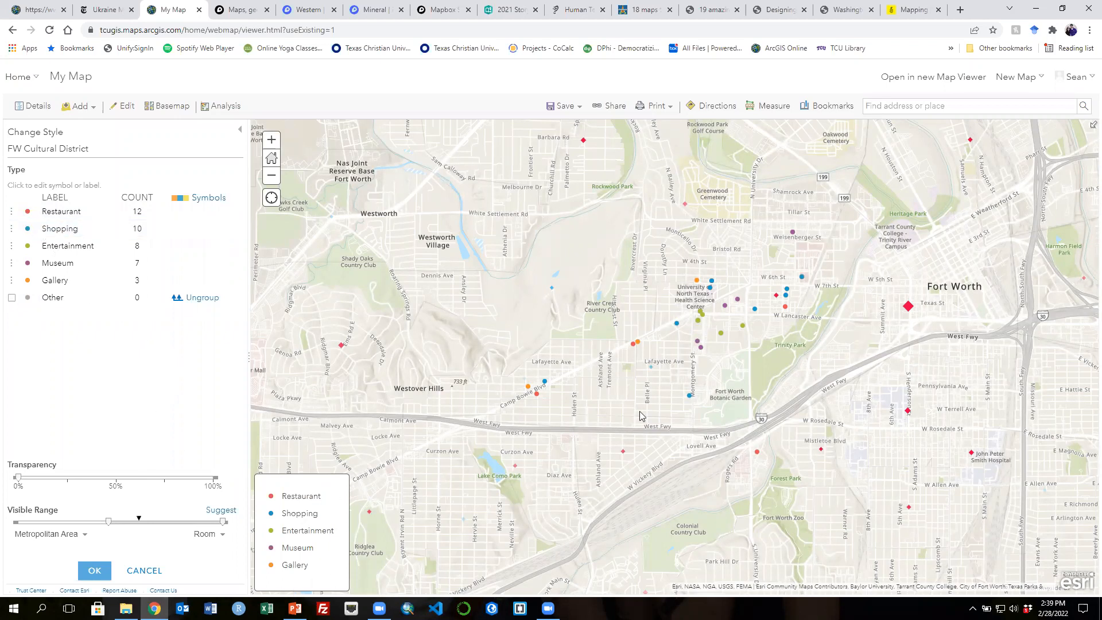
- Confirm the unique-symbol style for the FW Cultural District layer
click(92, 572)
click(91, 569)
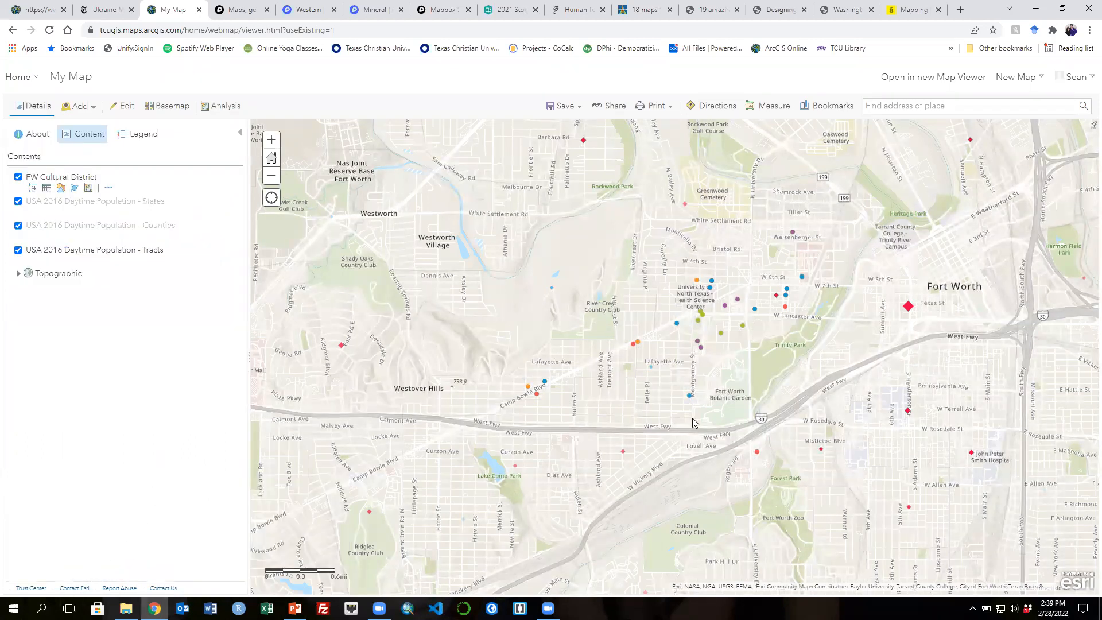
- Inspect the pop-ups of a cultural district site and the census tracts beneath it
click(637, 343)
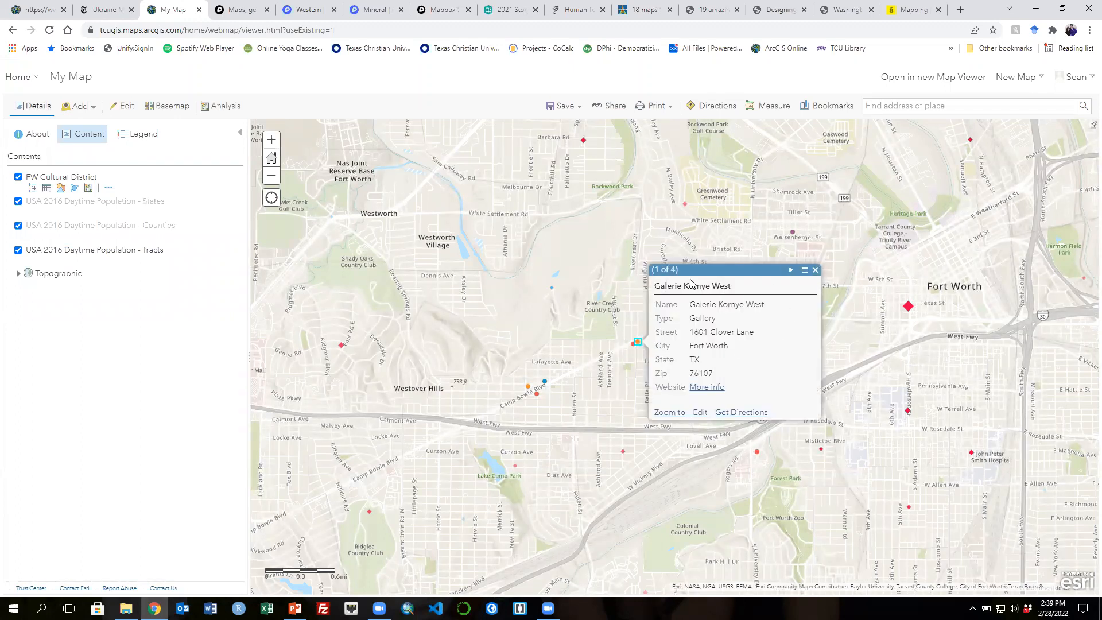
click(790, 270)
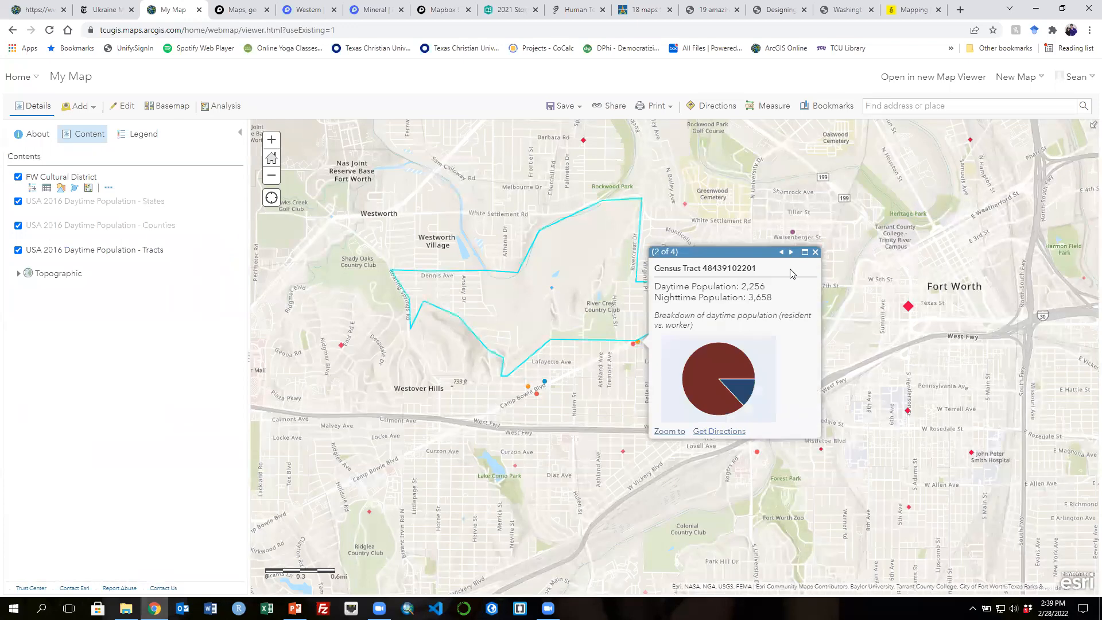
click(815, 254)
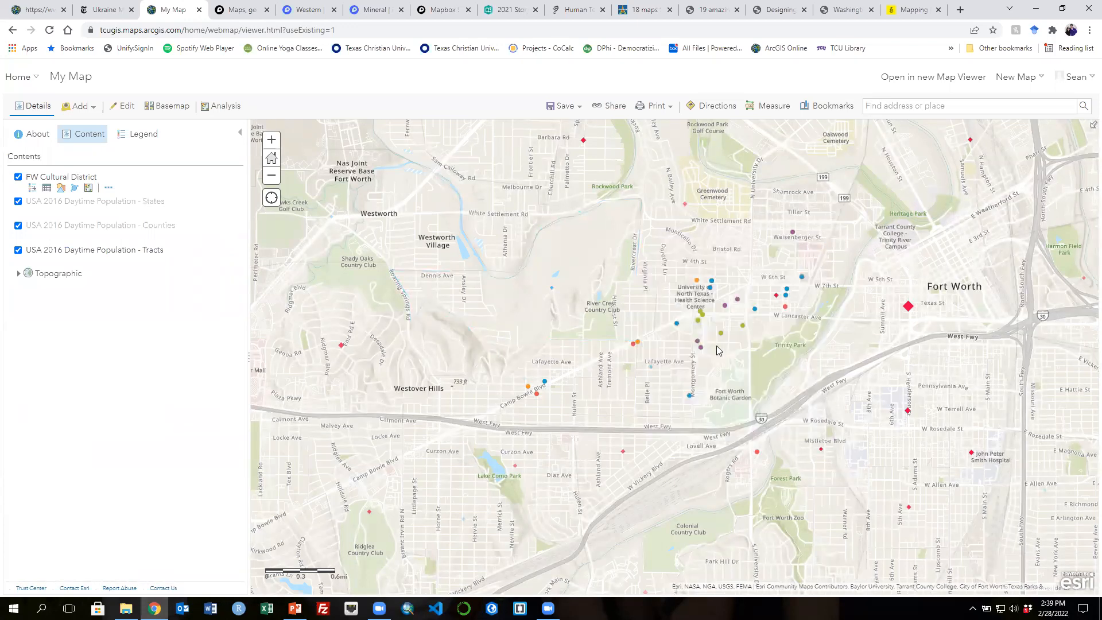
scroll(646, 370, up, 1)
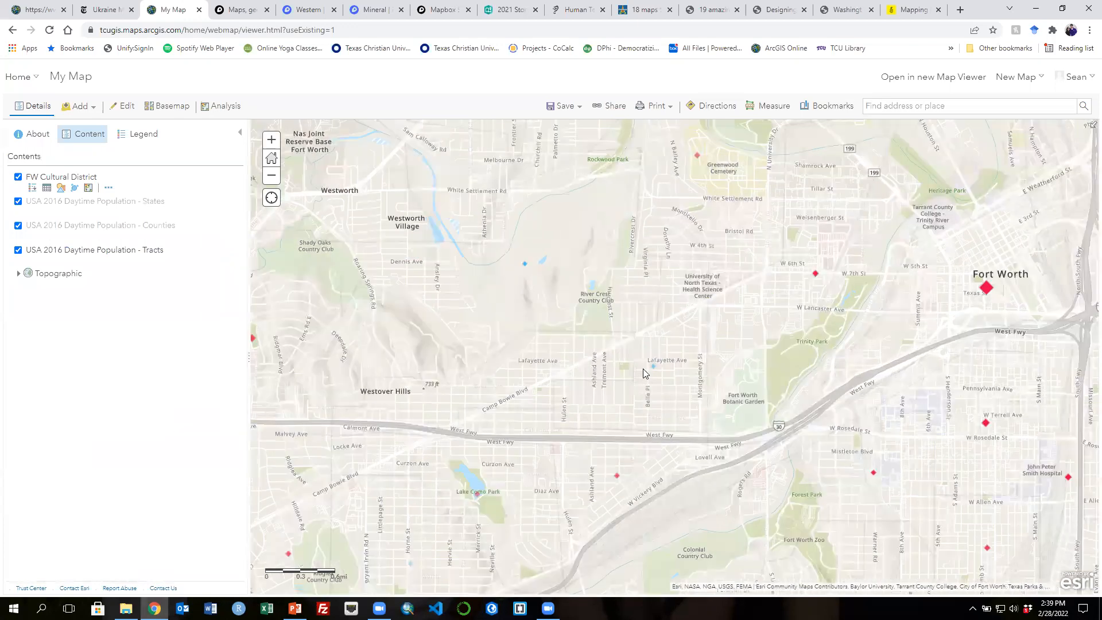
scroll(619, 259, up, 2)
click(619, 259)
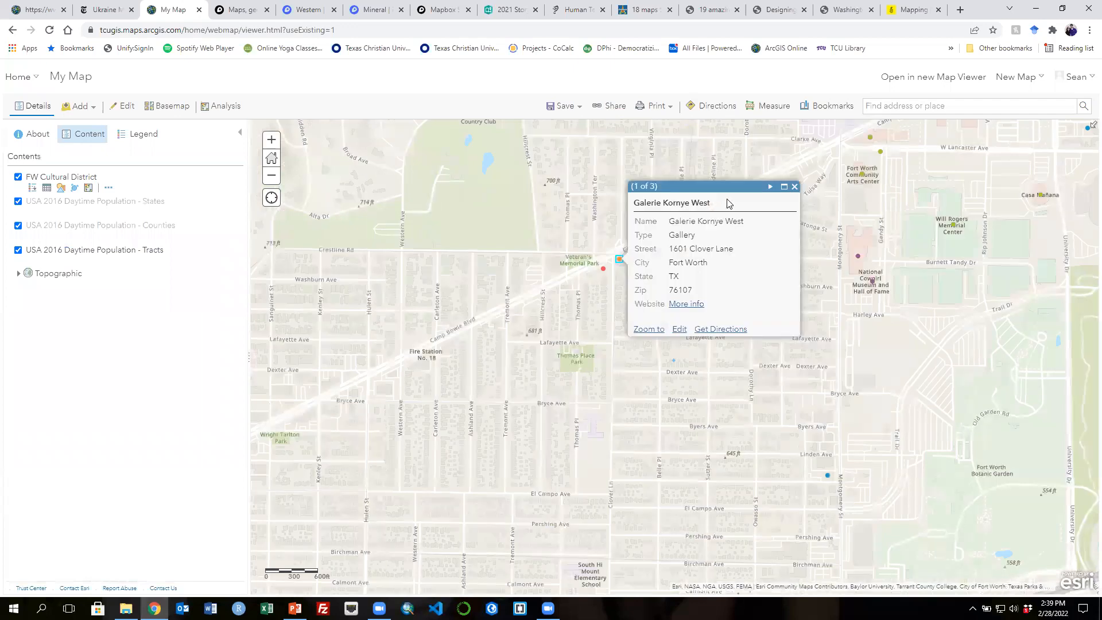
click(770, 187)
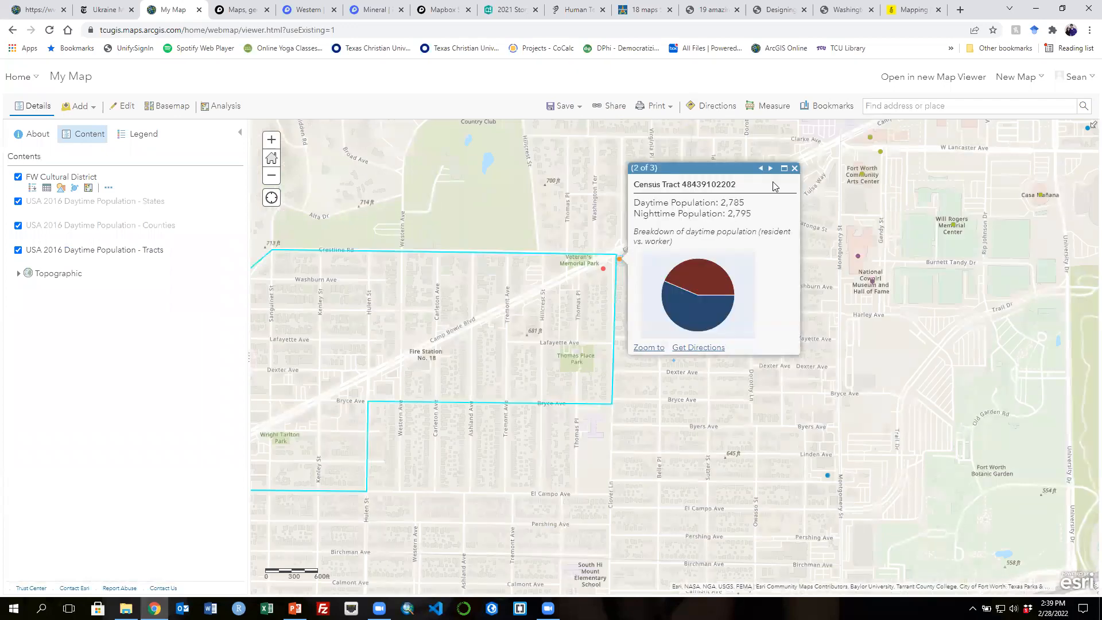
click(770, 168)
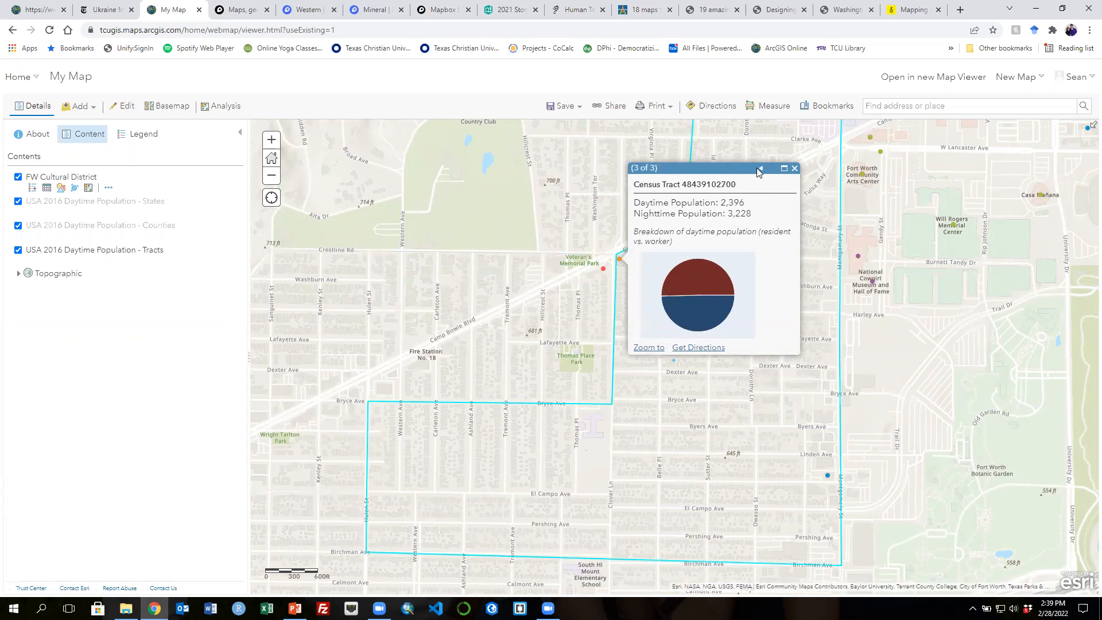
- Turn off the States, Counties and Tracts daytime population layers and check the cultural district point pop-ups
click(17, 249)
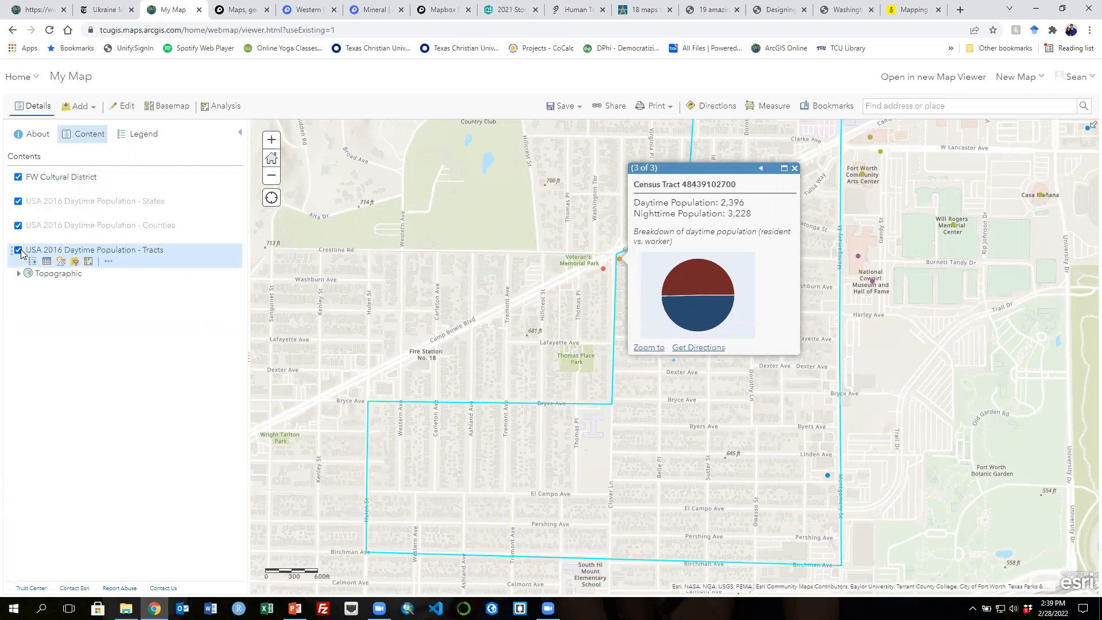
click(18, 225)
click(18, 200)
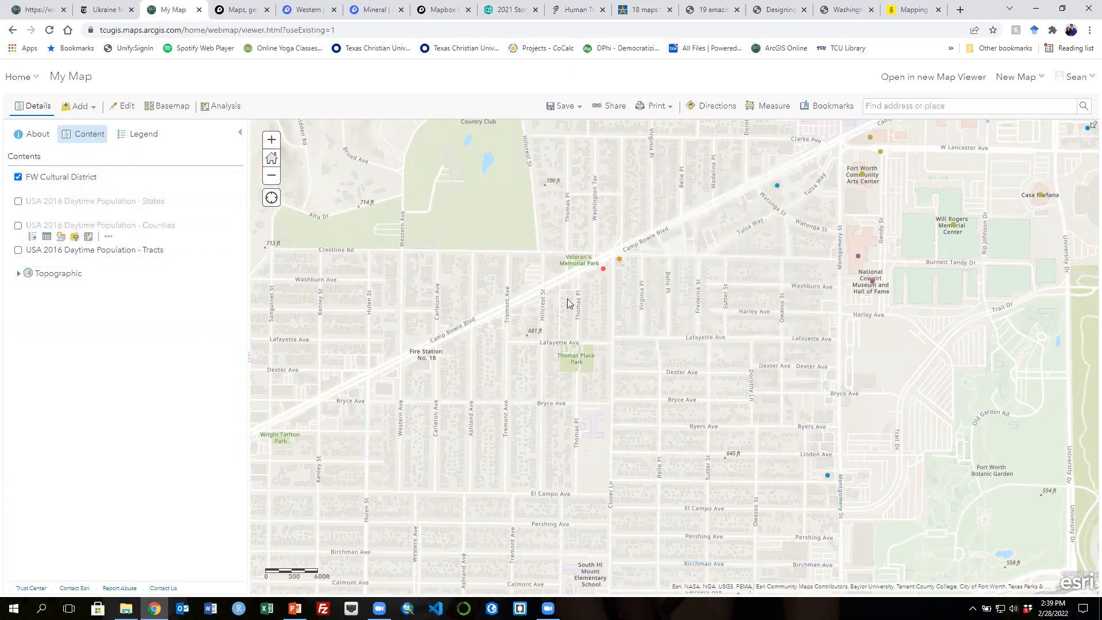
click(603, 268)
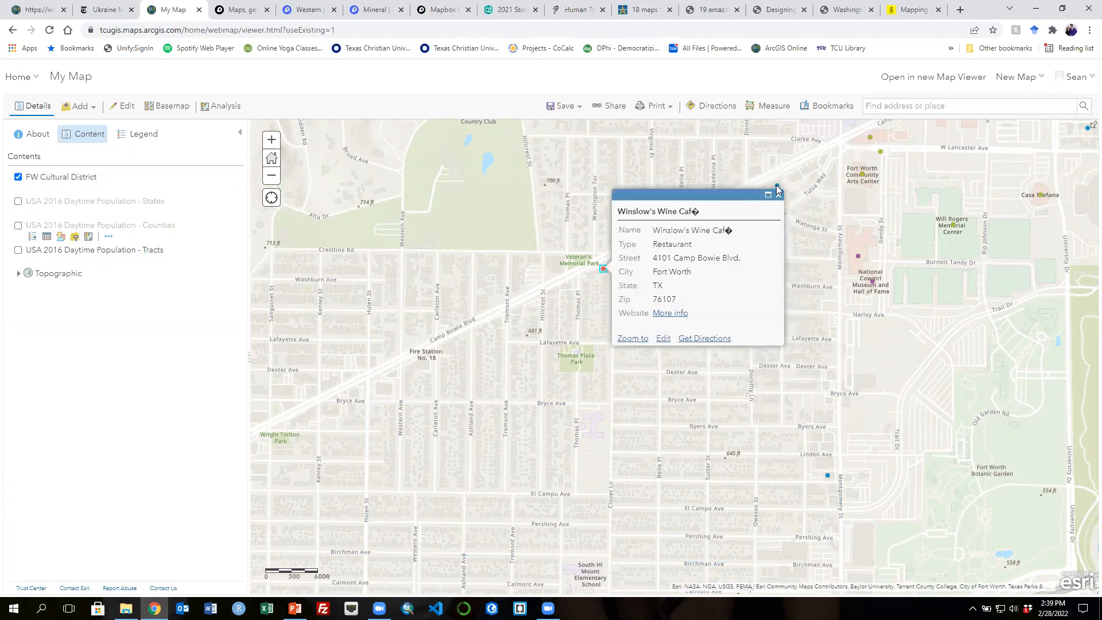
click(778, 196)
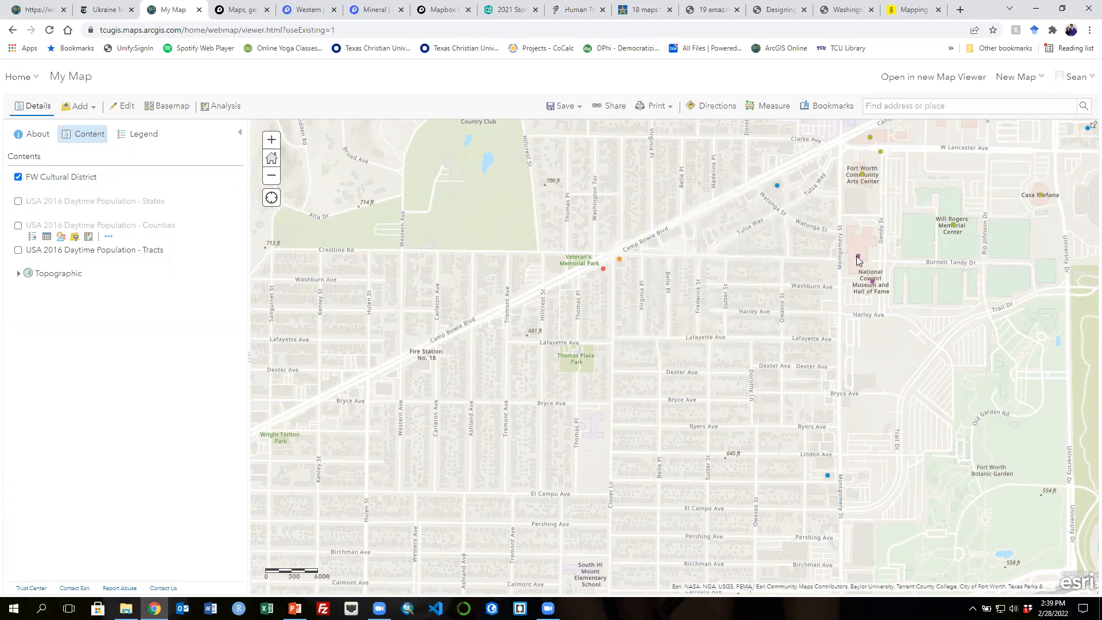
click(855, 253)
click(1030, 188)
scroll(594, 206, down, 1)
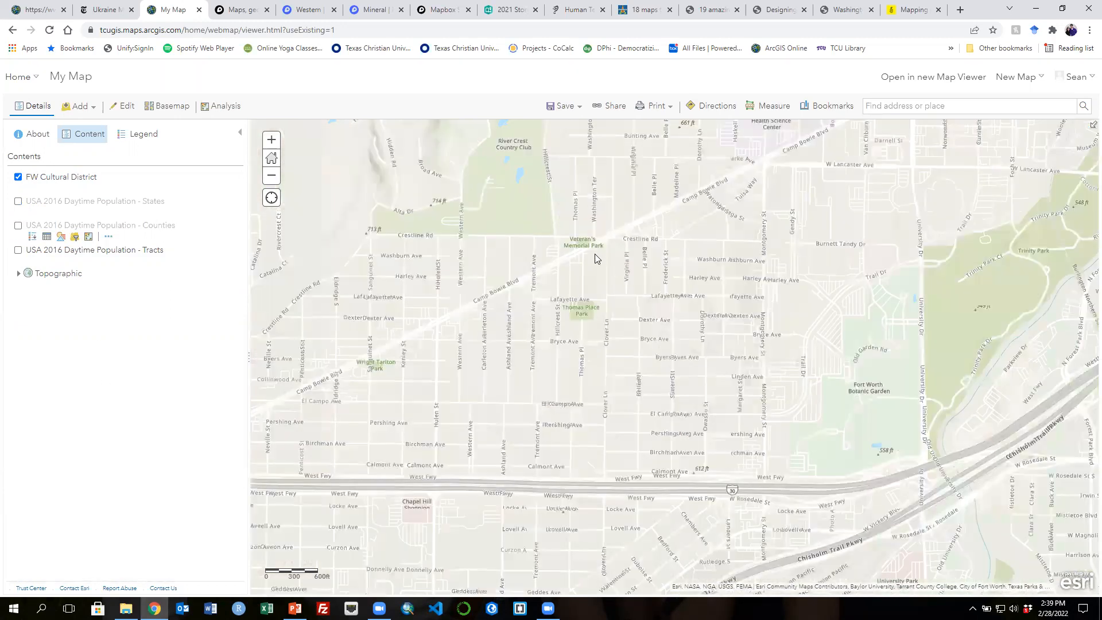
scroll(708, 269, down, 3)
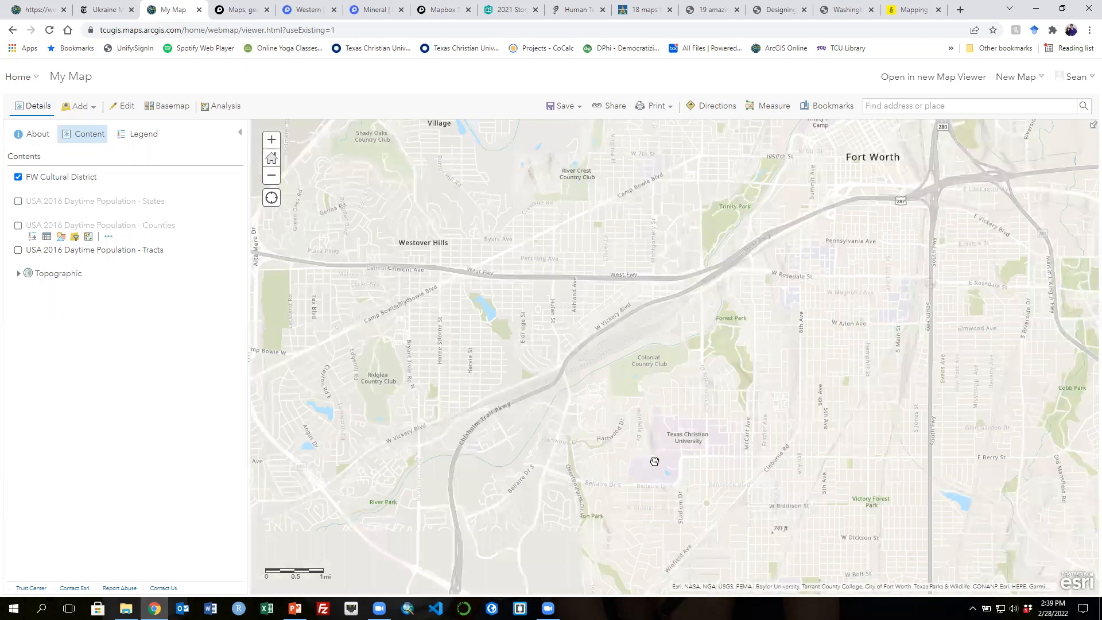
- Switch the basemap to Streets (Night)
click(172, 106)
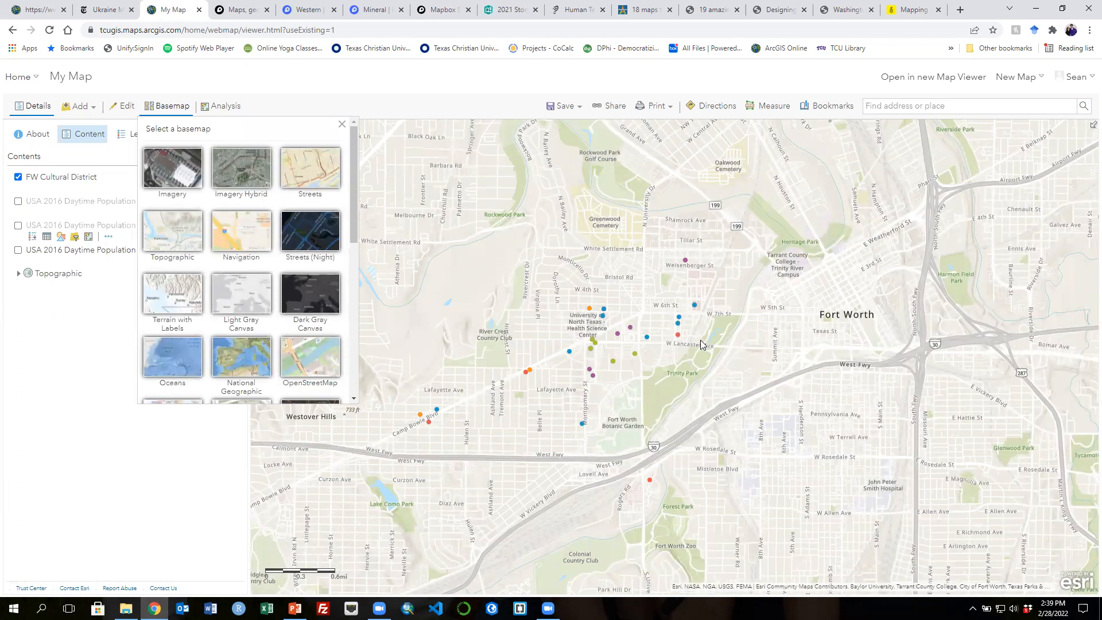
click(158, 233)
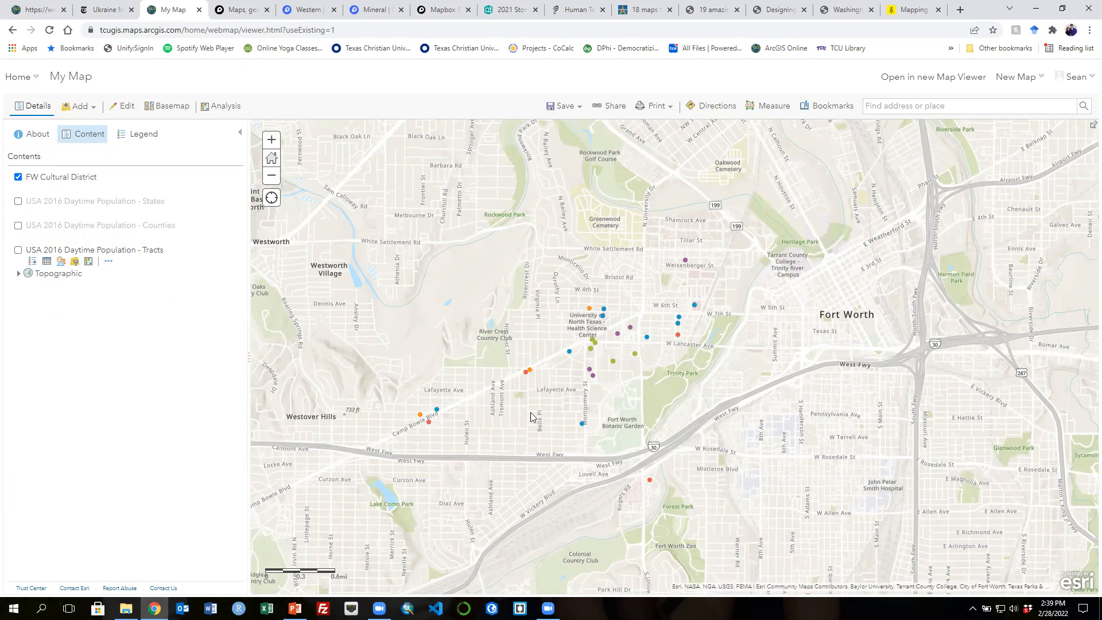
click(172, 107)
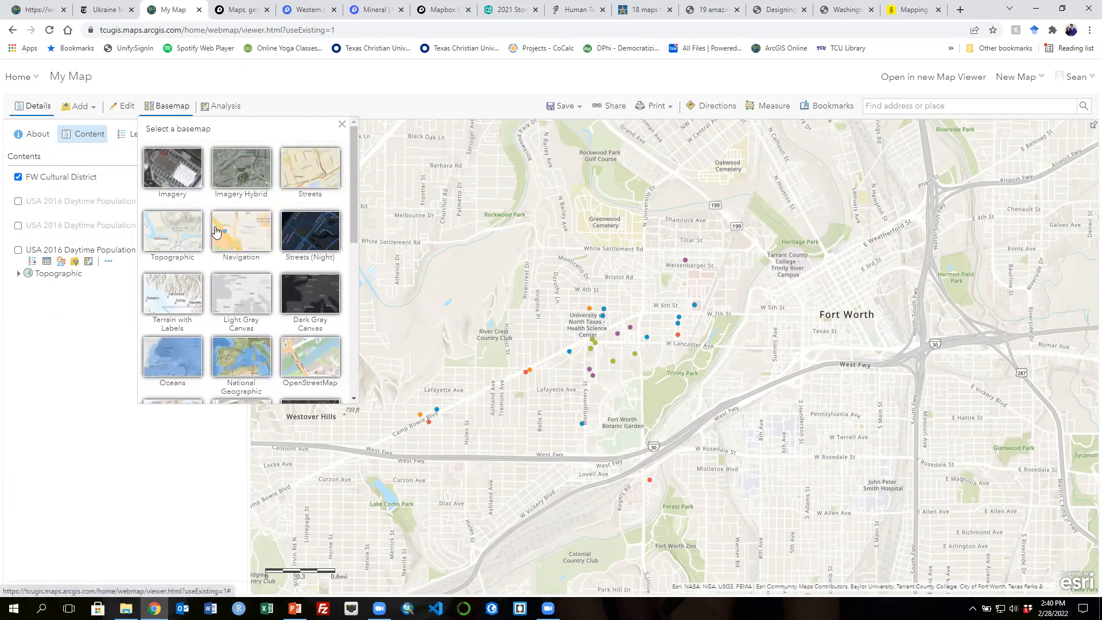
click(298, 228)
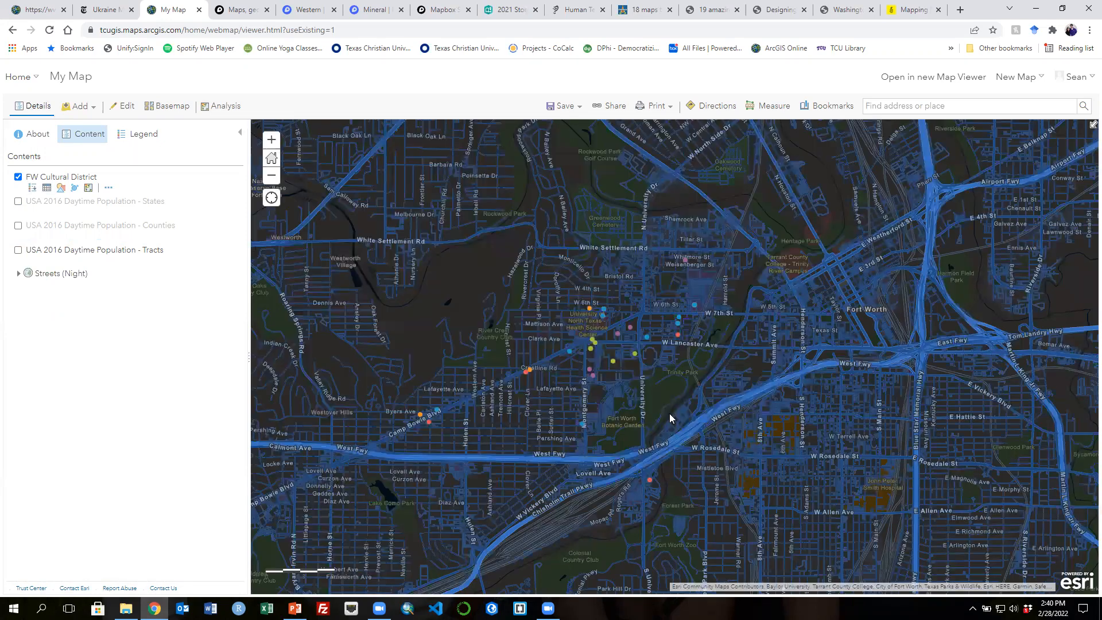
scroll(672, 410, up, 1)
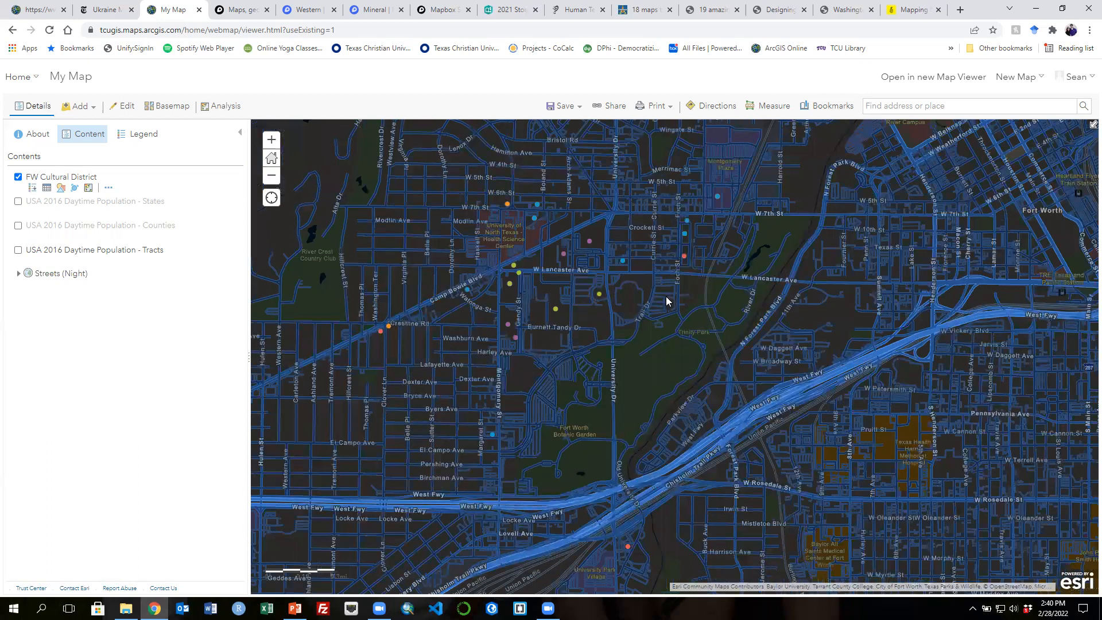
scroll(666, 300, down, 1)
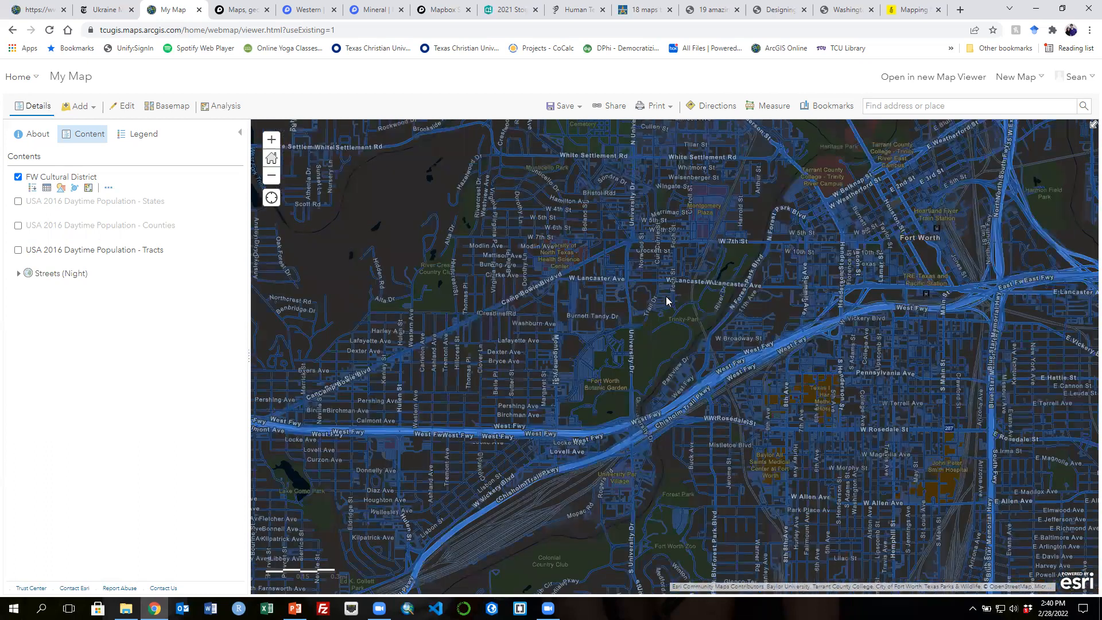
- Switch the basemap to Human Geography Dark
click(164, 110)
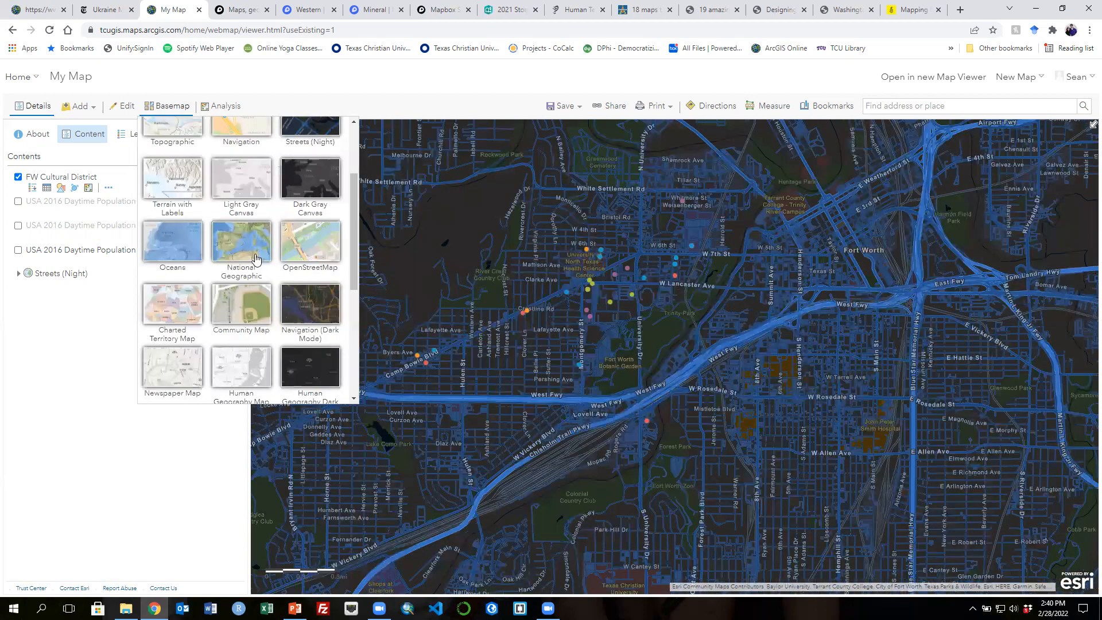
scroll(256, 259, down, 3)
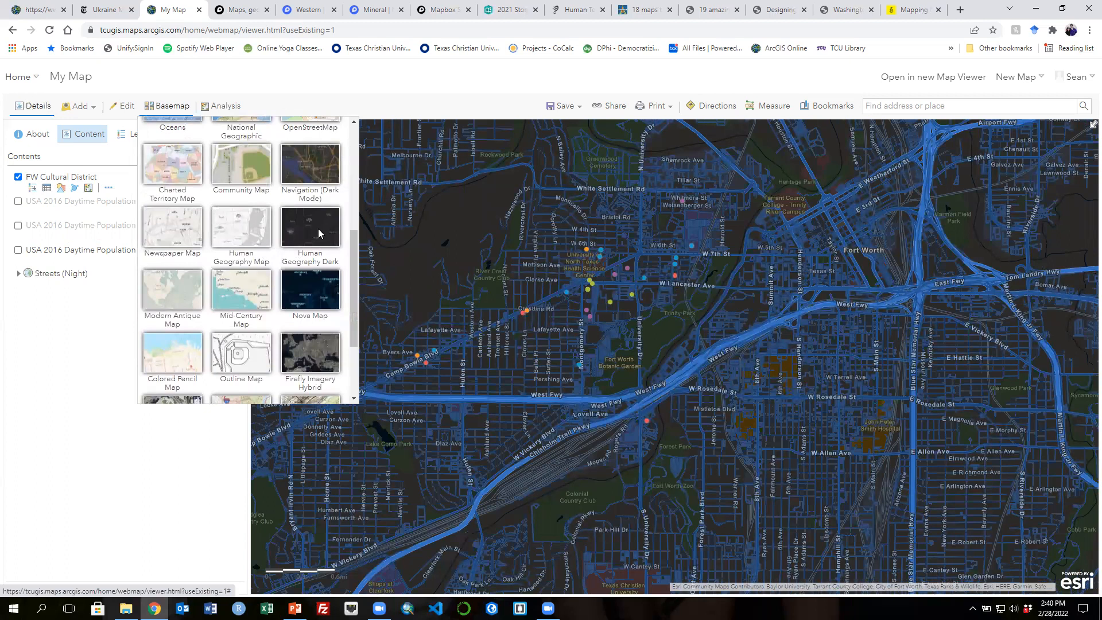
click(318, 228)
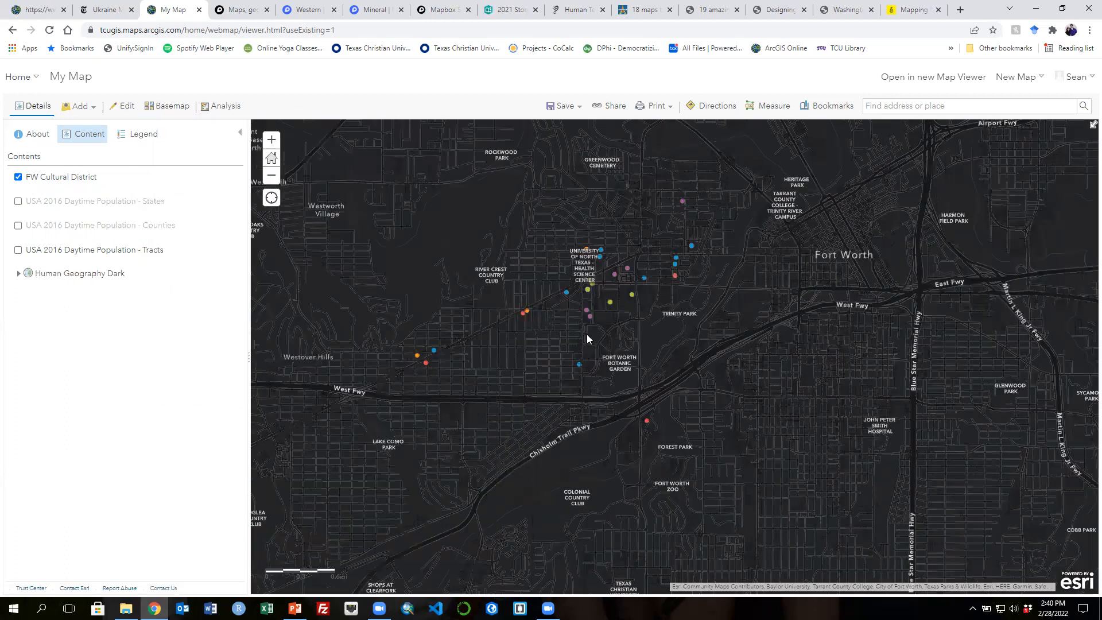
scroll(586, 335, up, 1)
scroll(656, 409, up, 1)
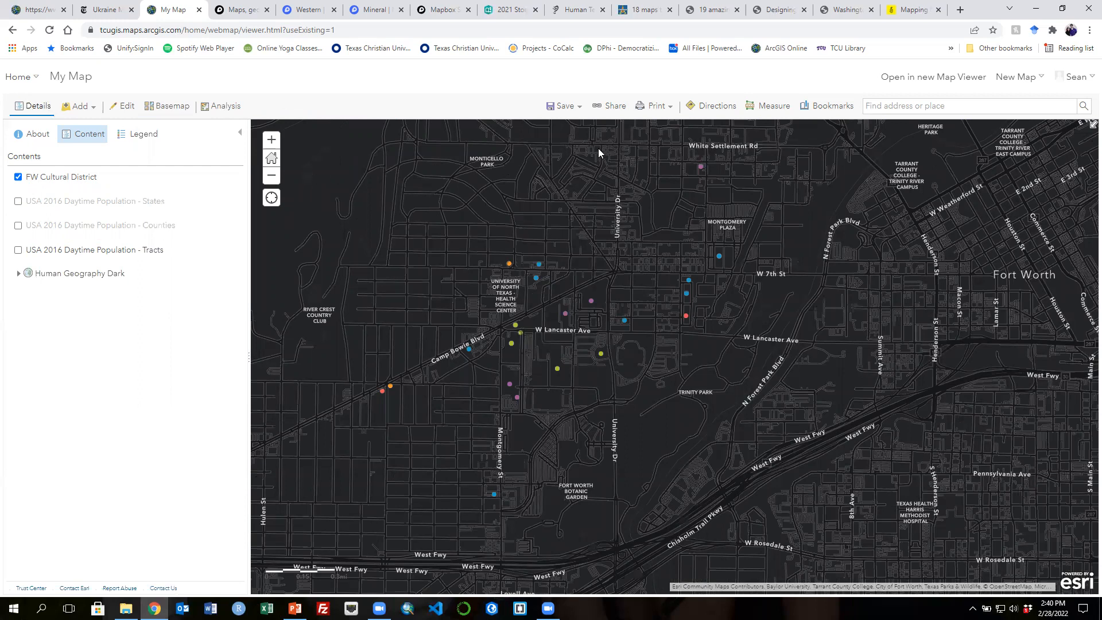
- Save the map as a new item titled DCDA Example Map
click(579, 108)
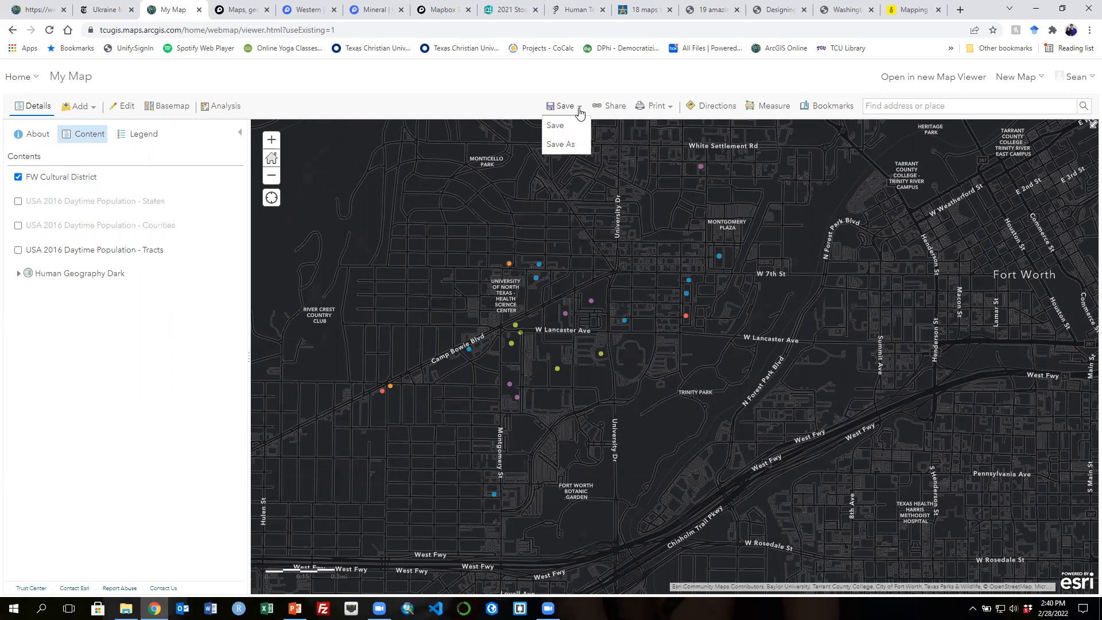
click(557, 143)
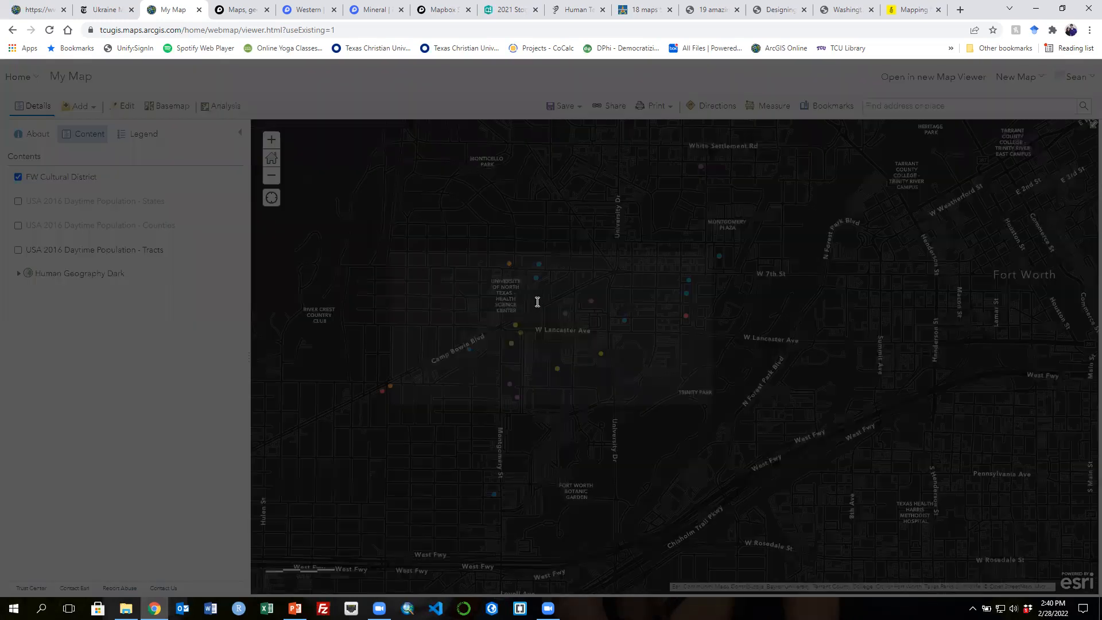
text(DCD)
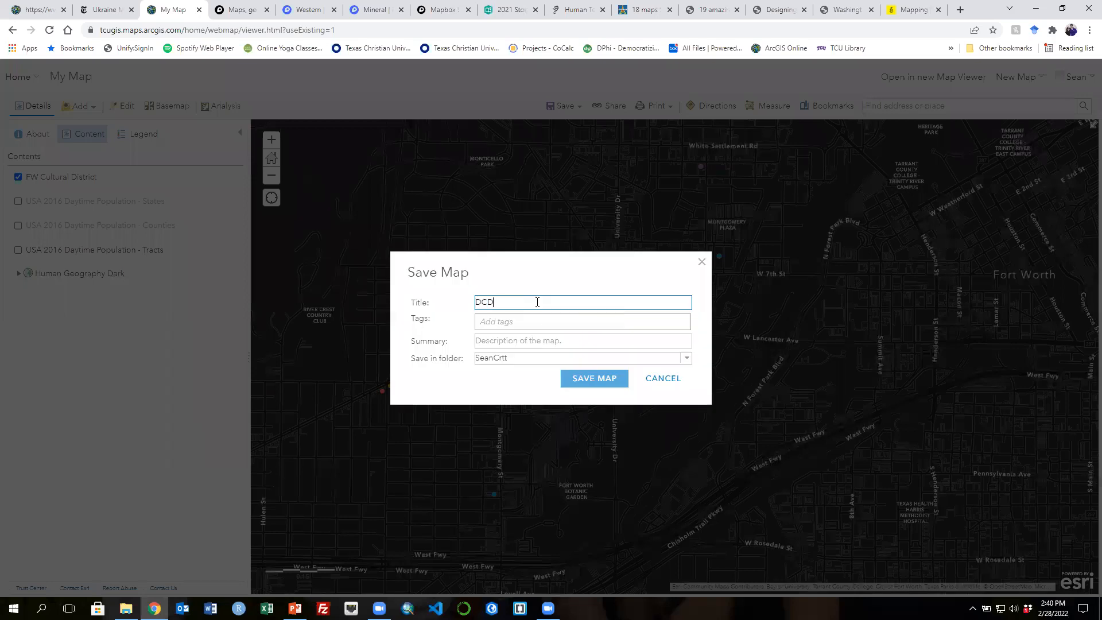
text(A Example Map)
click(502, 339)
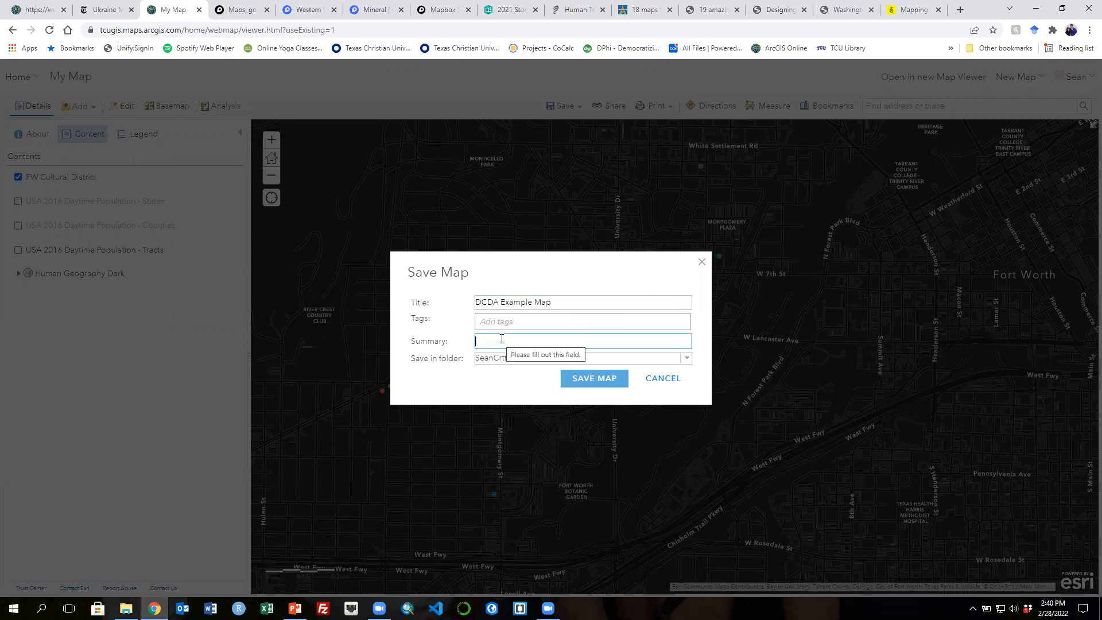
text(DCDA)
key(BackSpace)
key(BackSpace)
key(BackSpace)
- Add the tags DCDA, TCU and Cultural District to the map
click(490, 323)
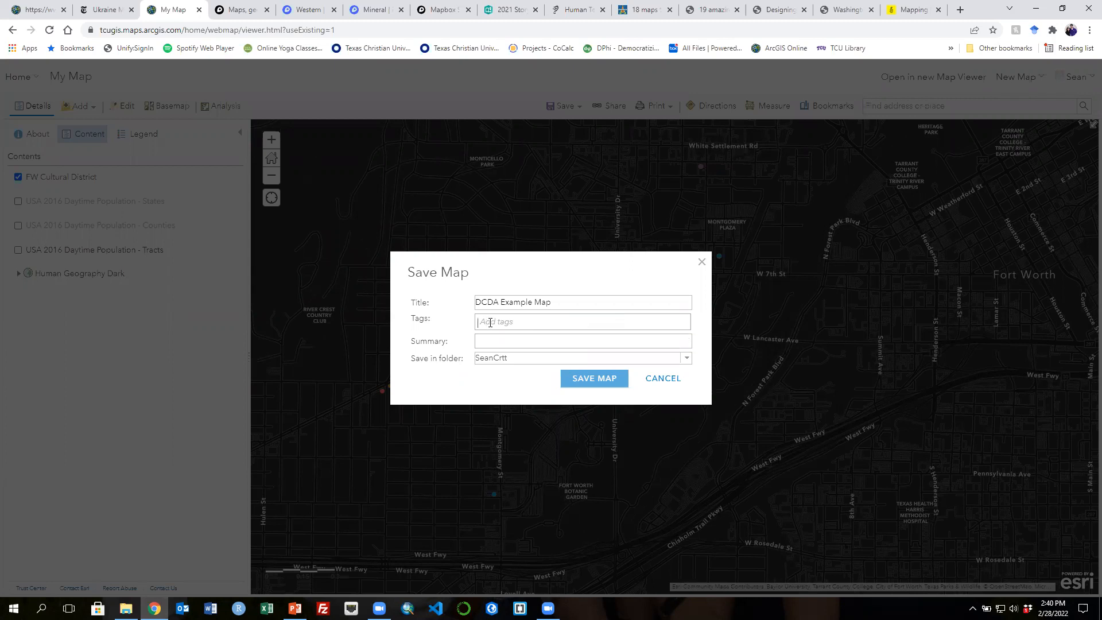
text(DCDA)
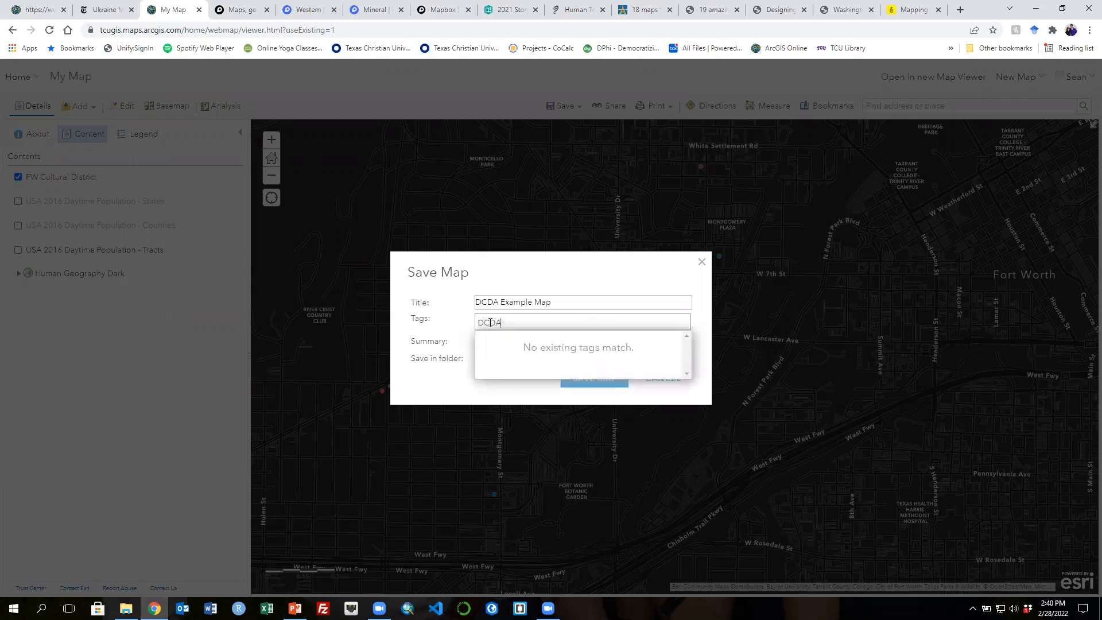
key(Return)
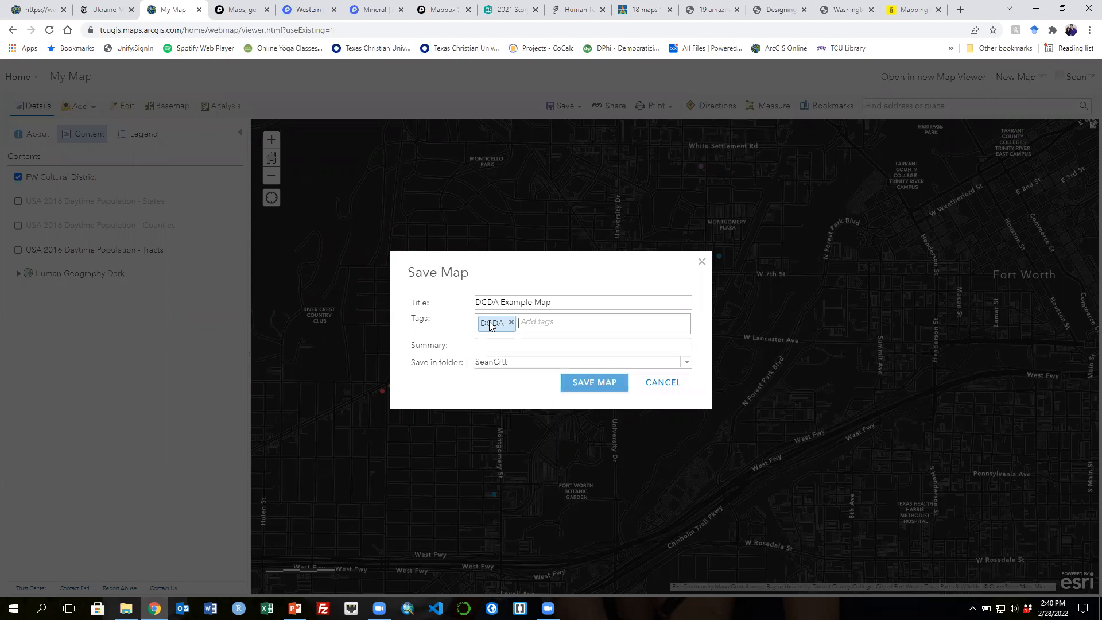
text(TCU)
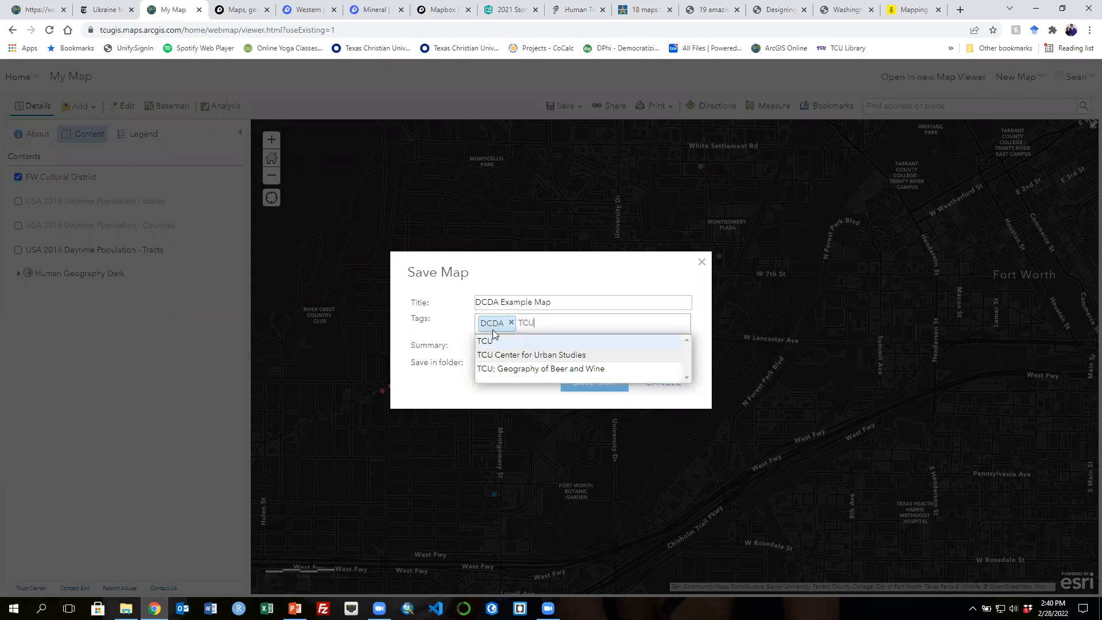
click(494, 342)
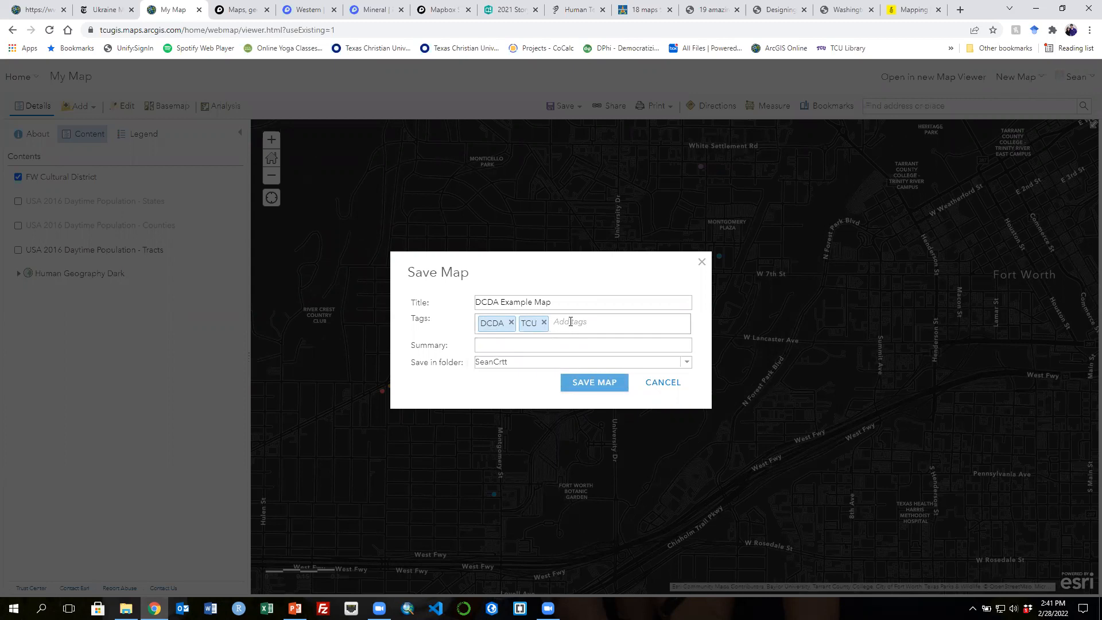
text(Cult)
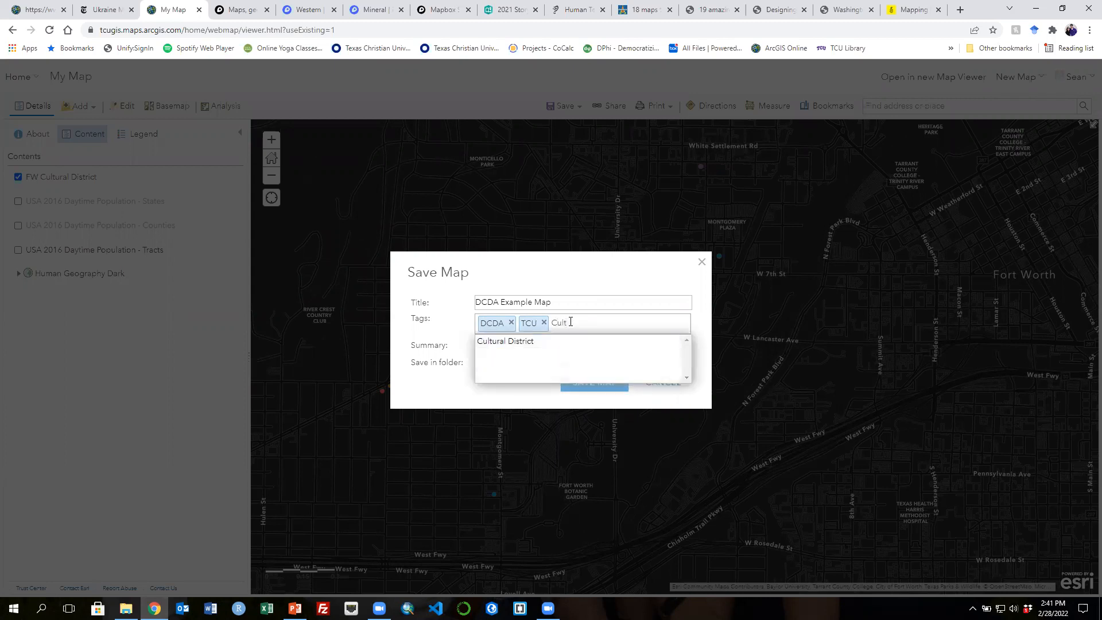
click(536, 341)
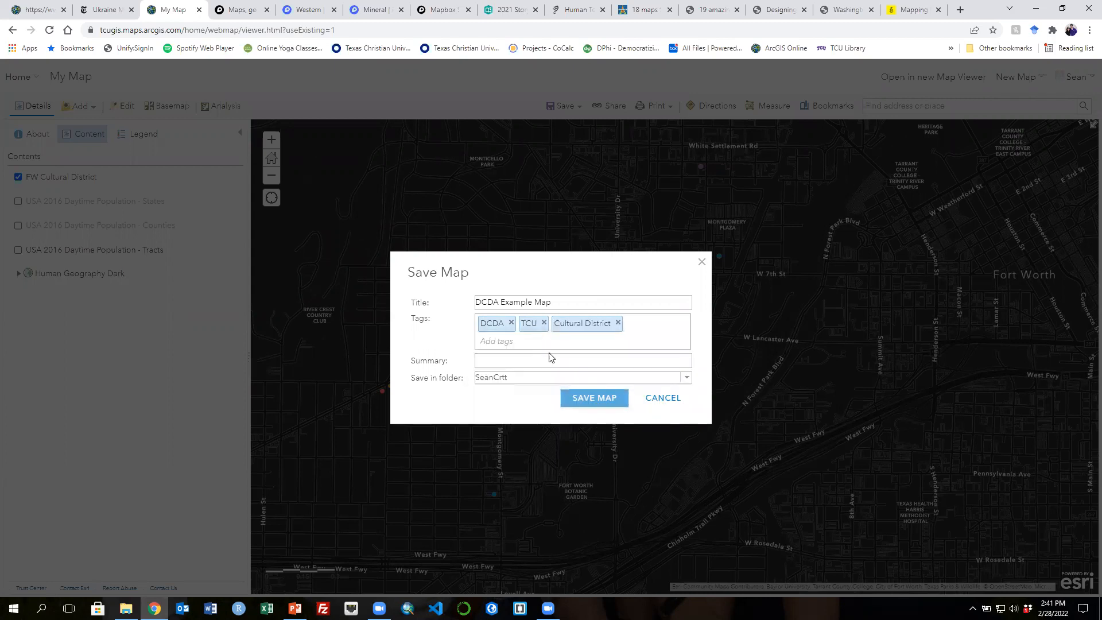
- Enter the summary 'Map of cultural district features and daytime population counts.' and save the map
click(509, 360)
text(Map of cultural dist)
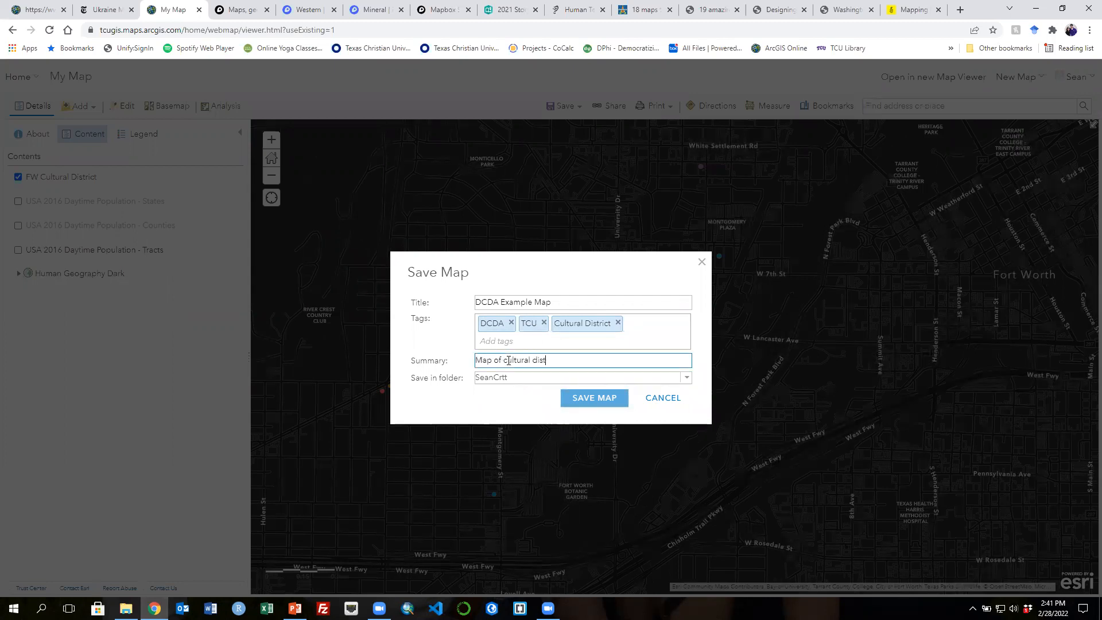
text(rict features and dat)
text(time population counts)
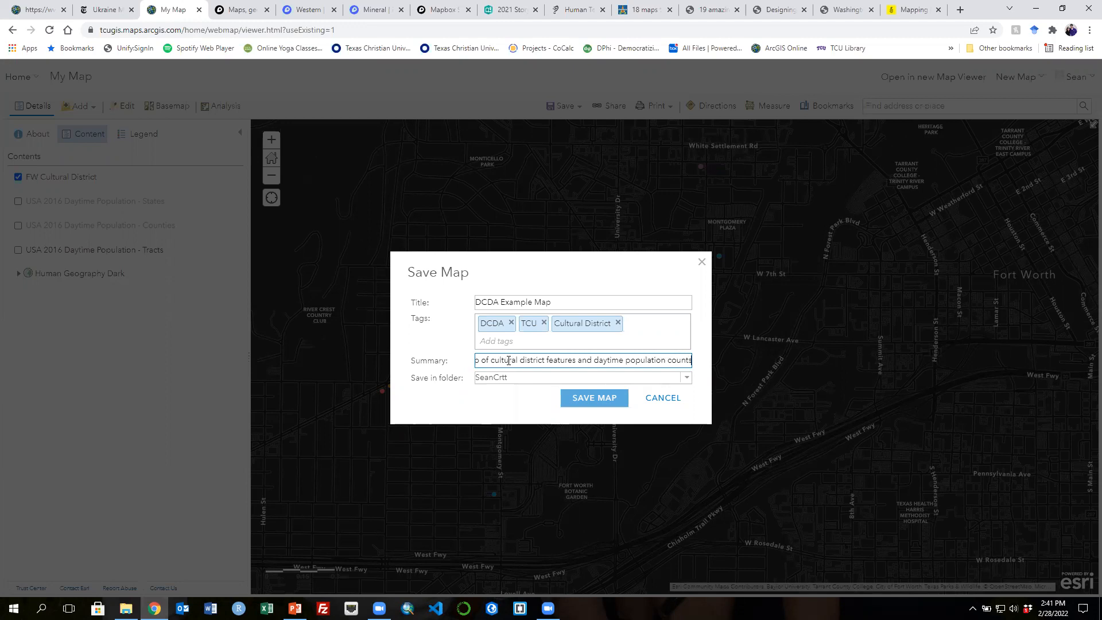
text(.)
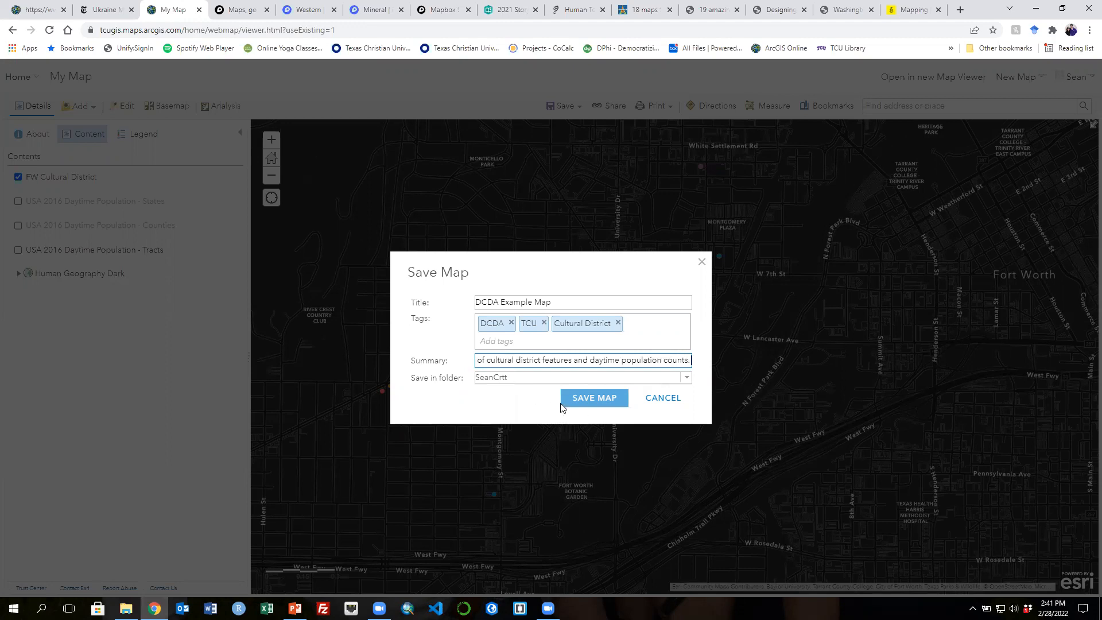
click(593, 405)
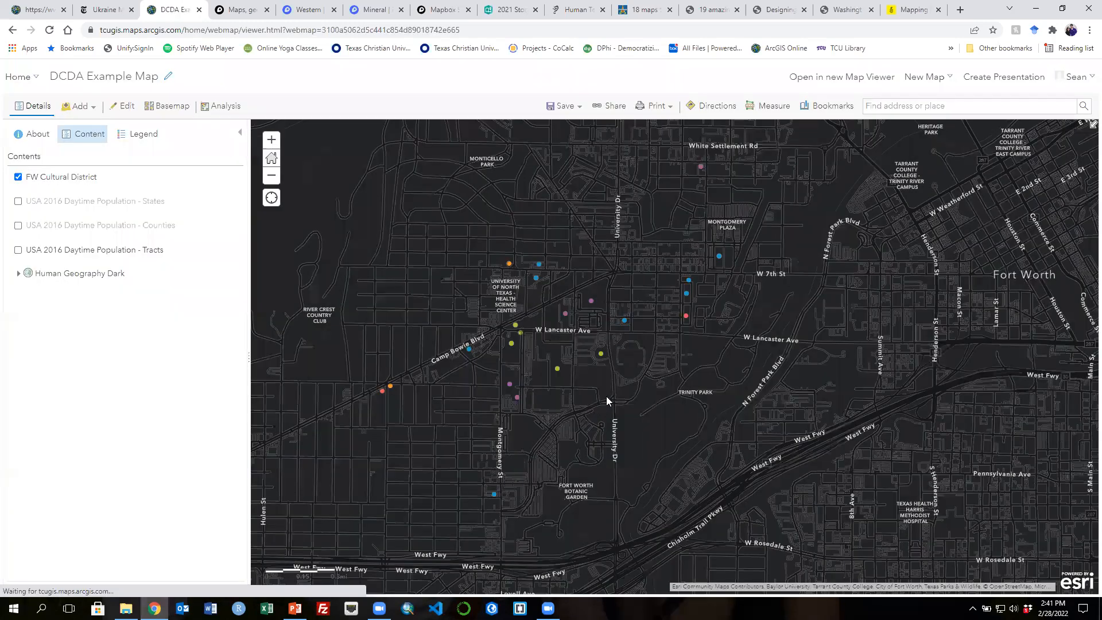
- Share the map with Everyone (public) and acknowledge the sharing notice
click(613, 108)
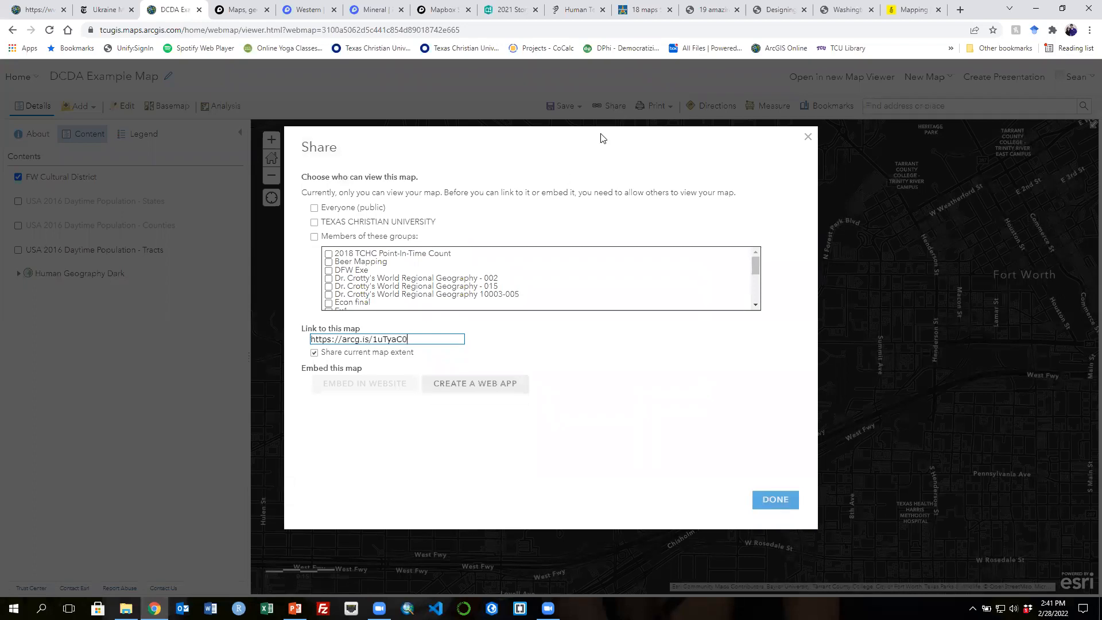
click(314, 208)
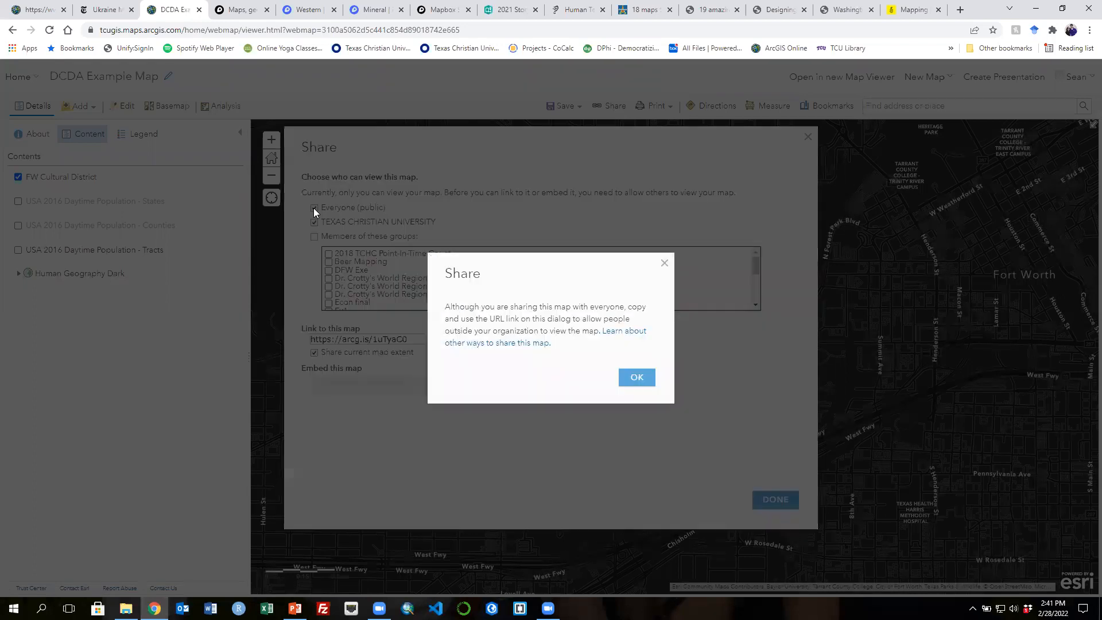
click(634, 377)
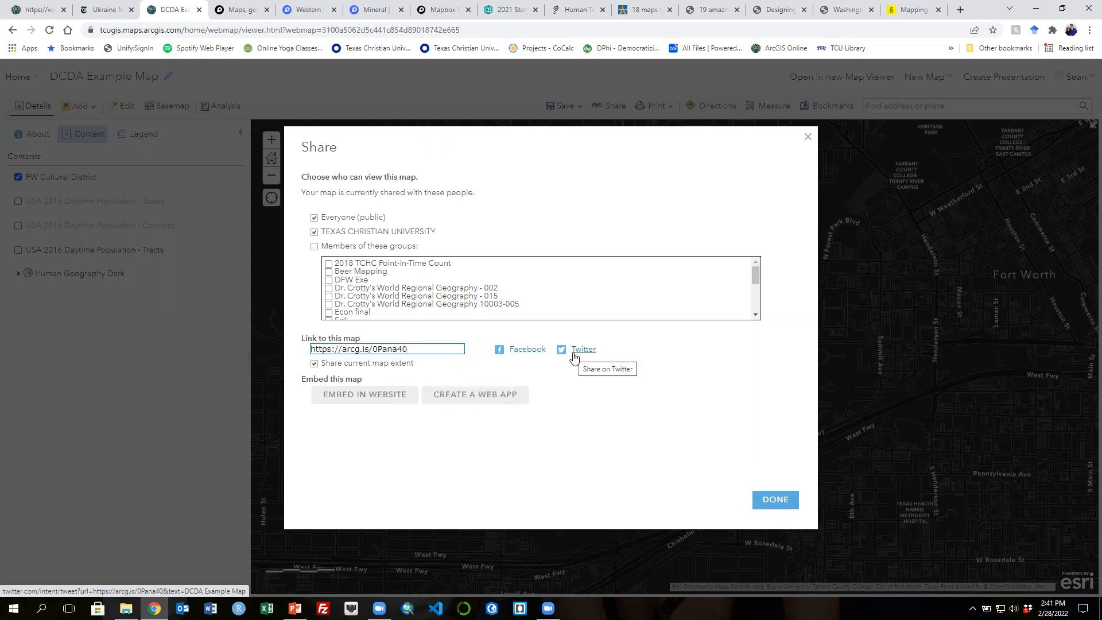
- Open the embed-in-website options and copy the map's HTML embed code
click(356, 395)
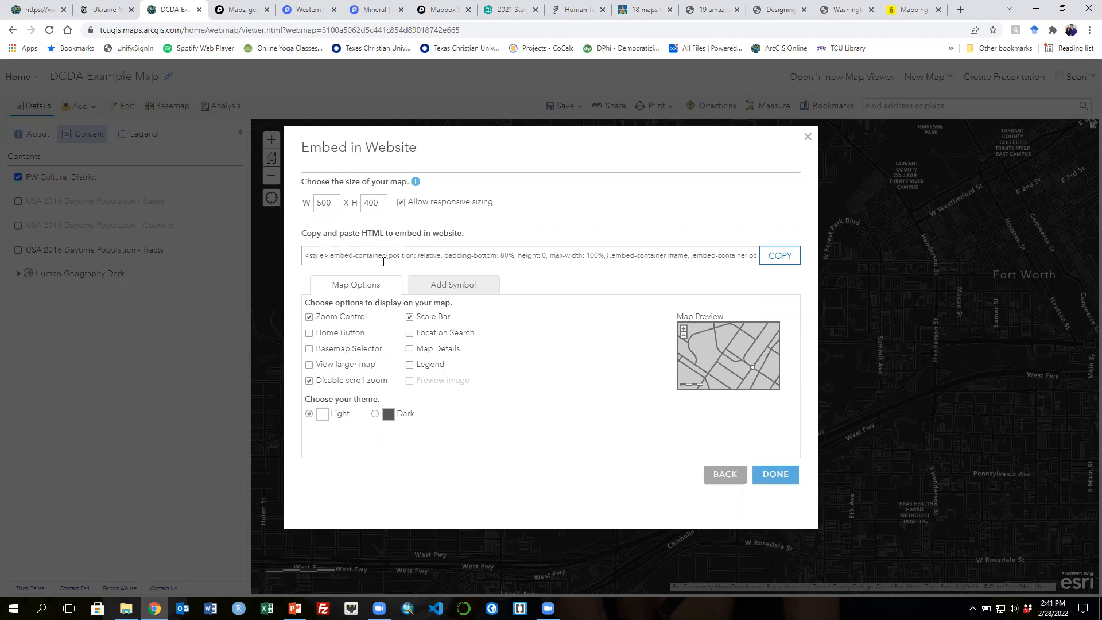
click(783, 263)
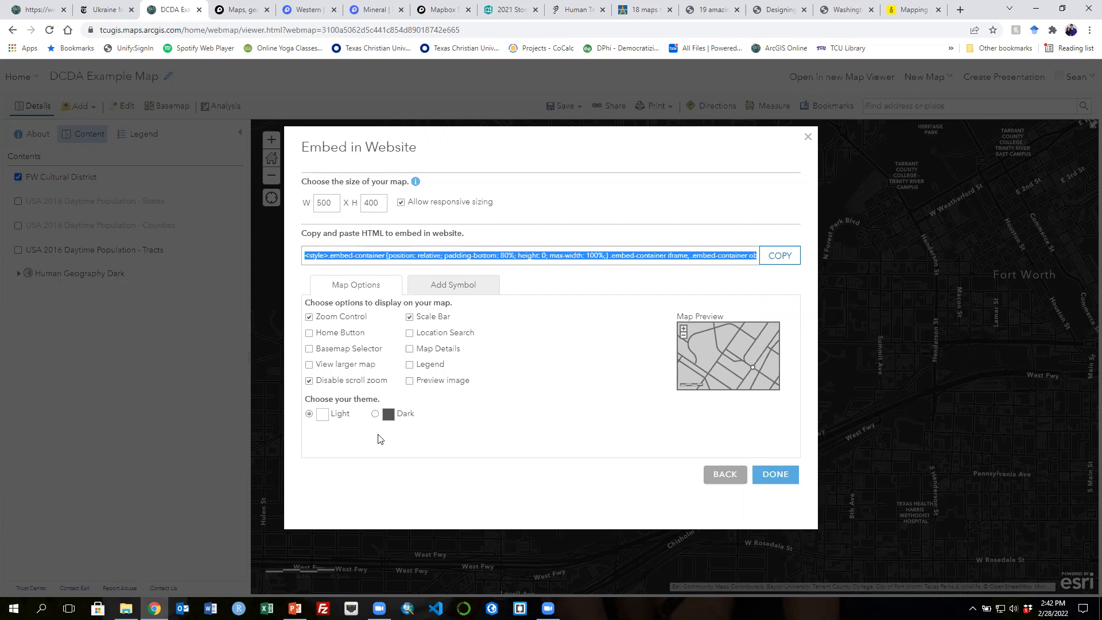
- Switch to Brackets and paste the embed code into index.html on the blank line after the navigation div
click(520, 608)
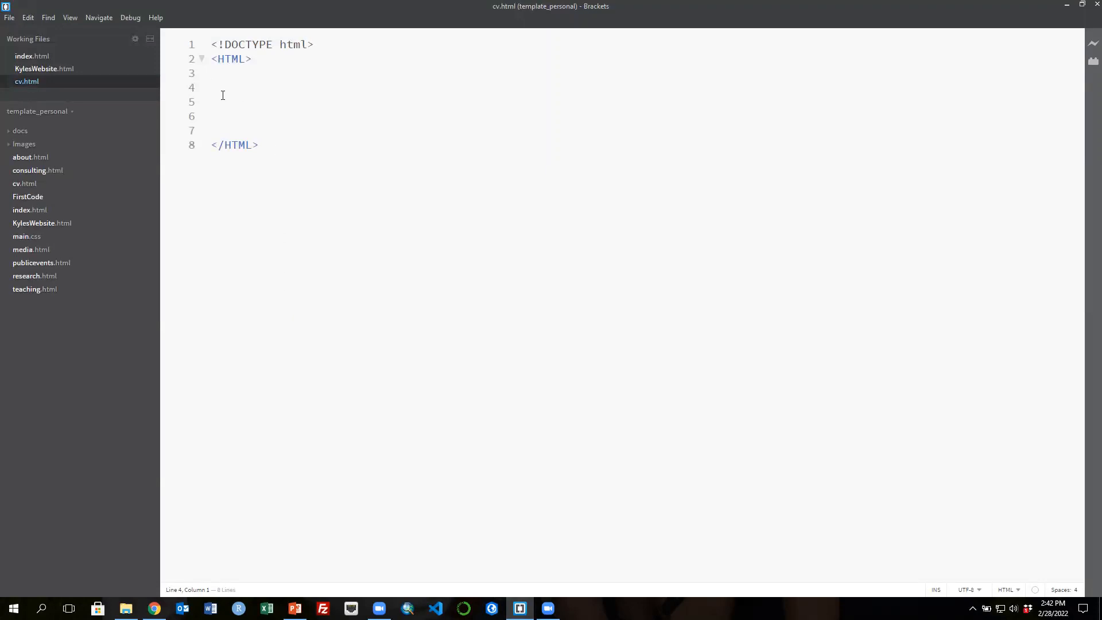
click(24, 56)
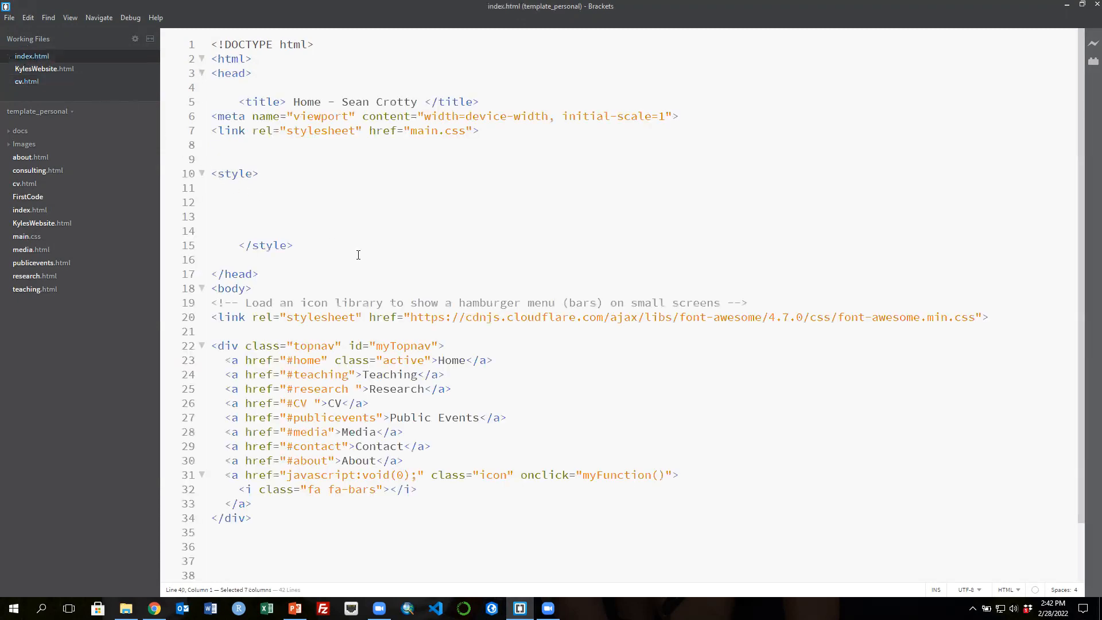
scroll(358, 255, down, 2)
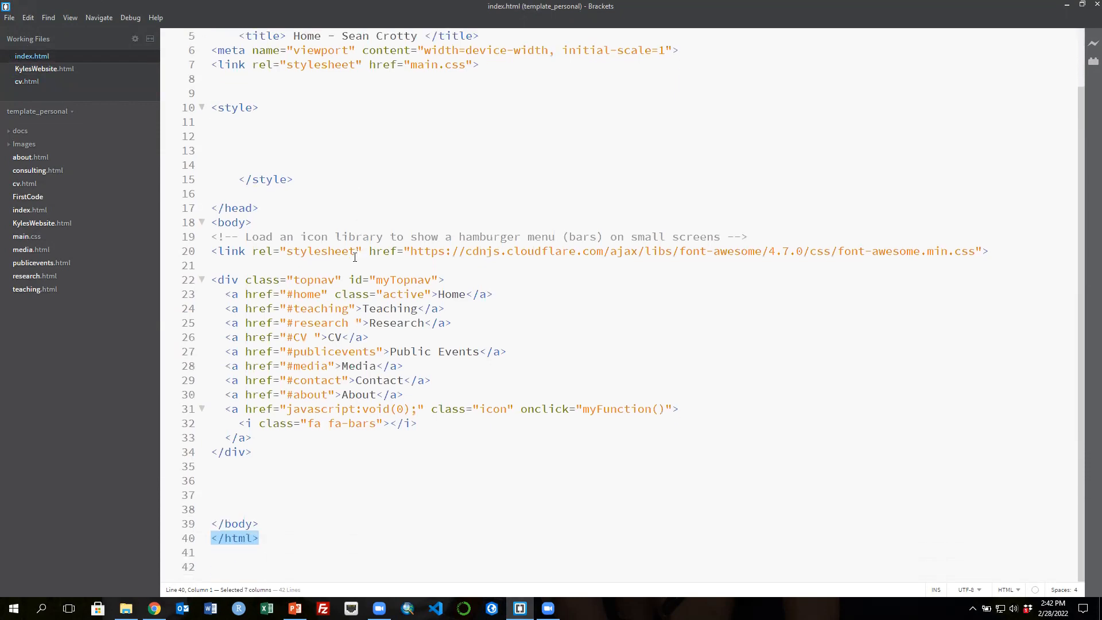
click(218, 480)
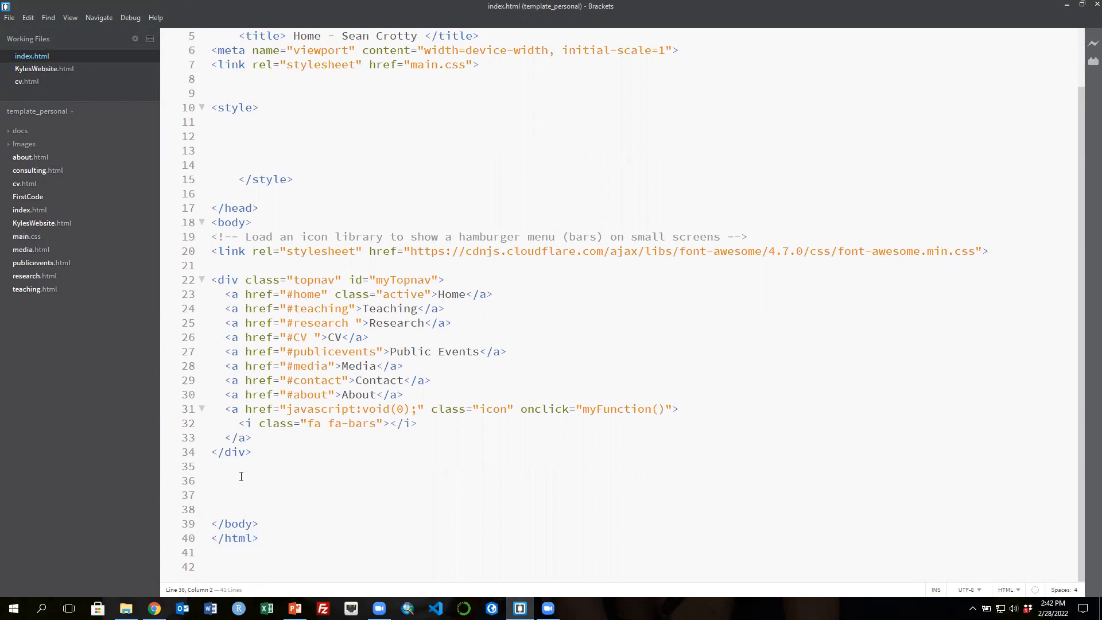
key(ctrl+v)
- Preview the embedded map on the local index.html page in the browser and close the embed dialog
scroll(1013, 179, up, 2)
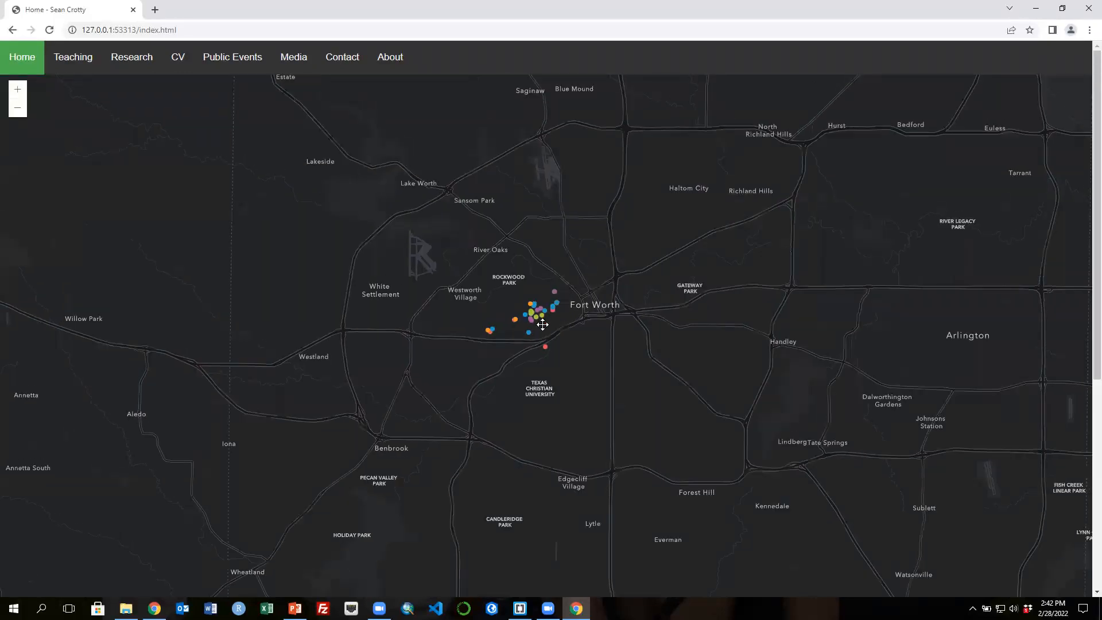
scroll(538, 327, down, 1)
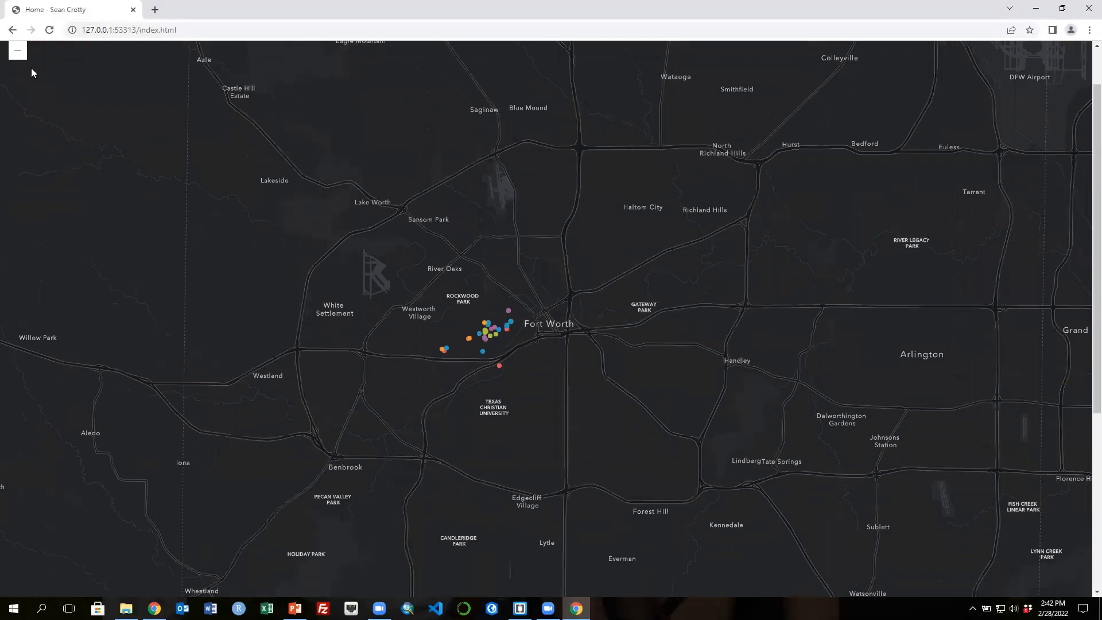
scroll(42, 105, up, 1)
click(19, 110)
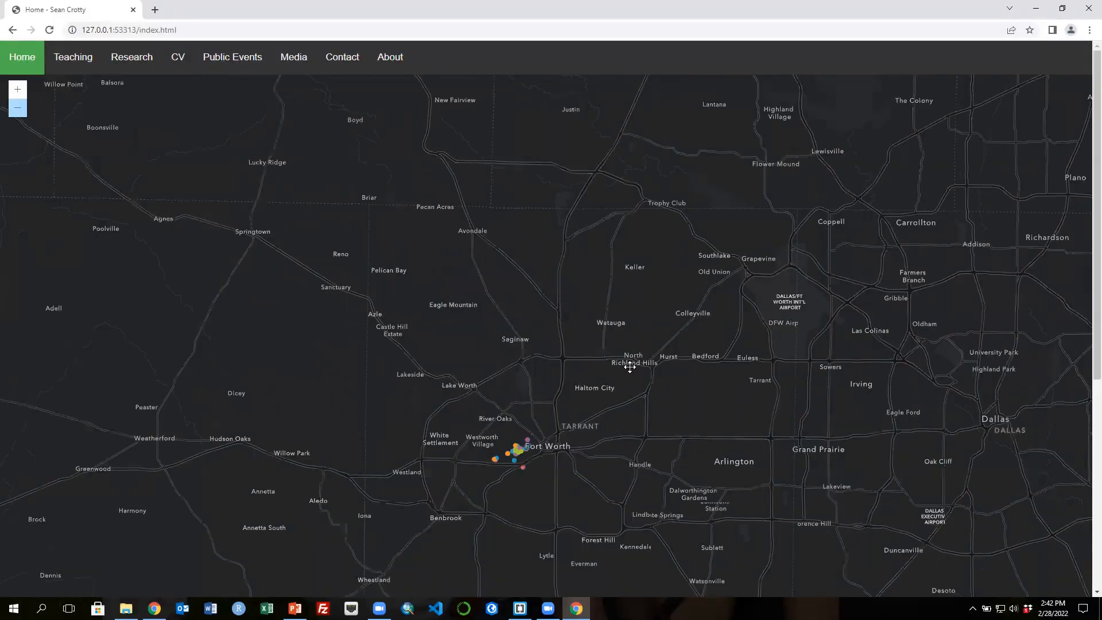
drag(630, 367, 636, 314)
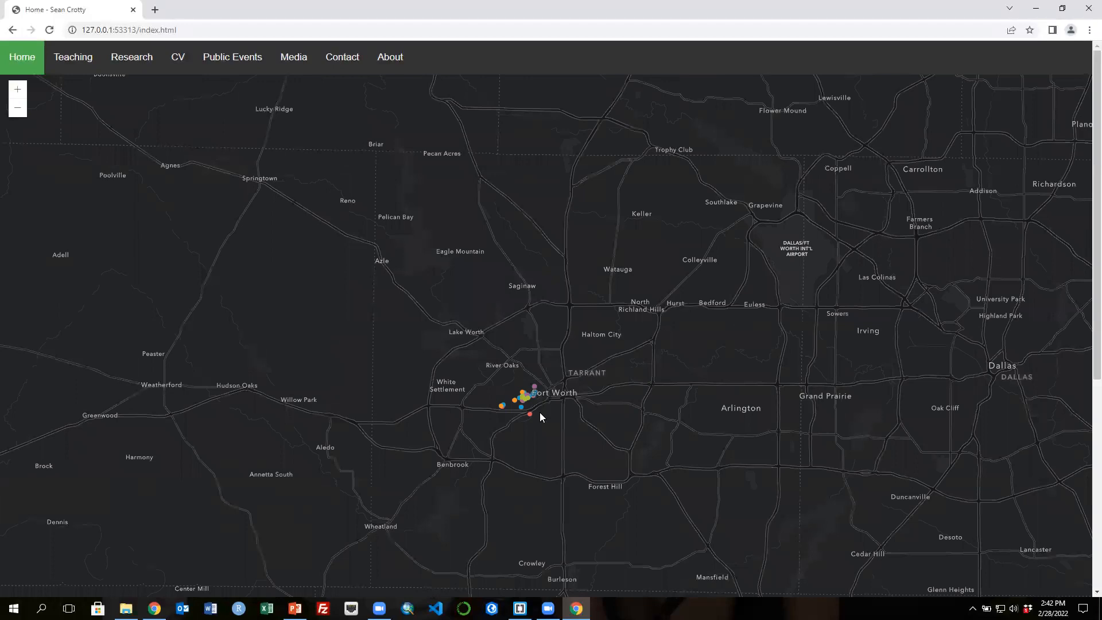
click(1035, 8)
click(1065, 7)
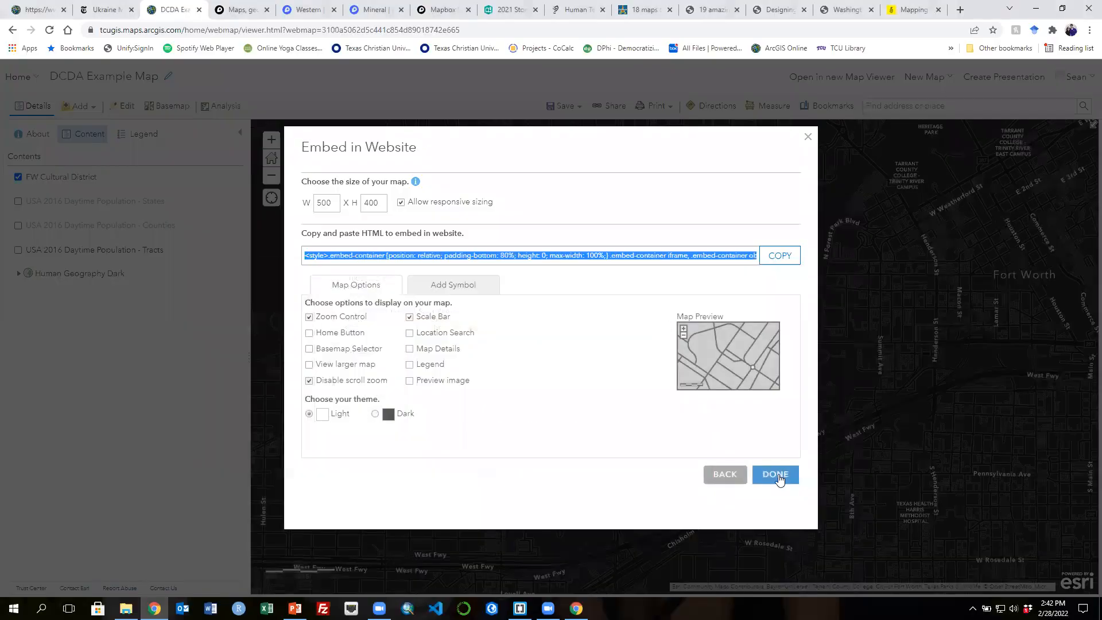
click(777, 474)
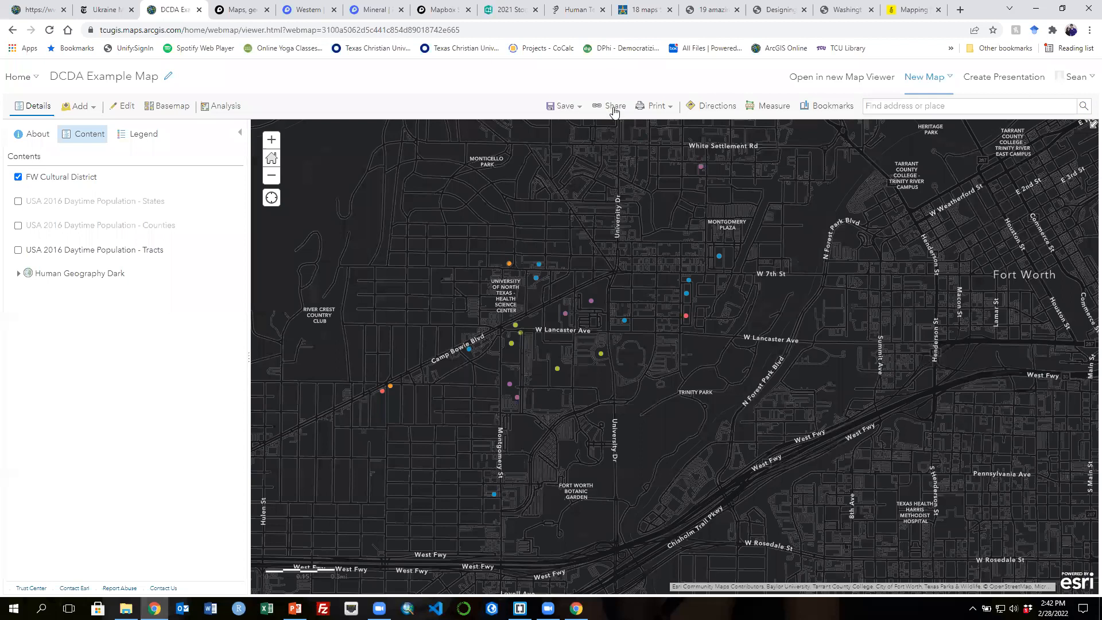
- Browse the Create a New Web App templates and tabs, cancelling without creating an app
click(612, 108)
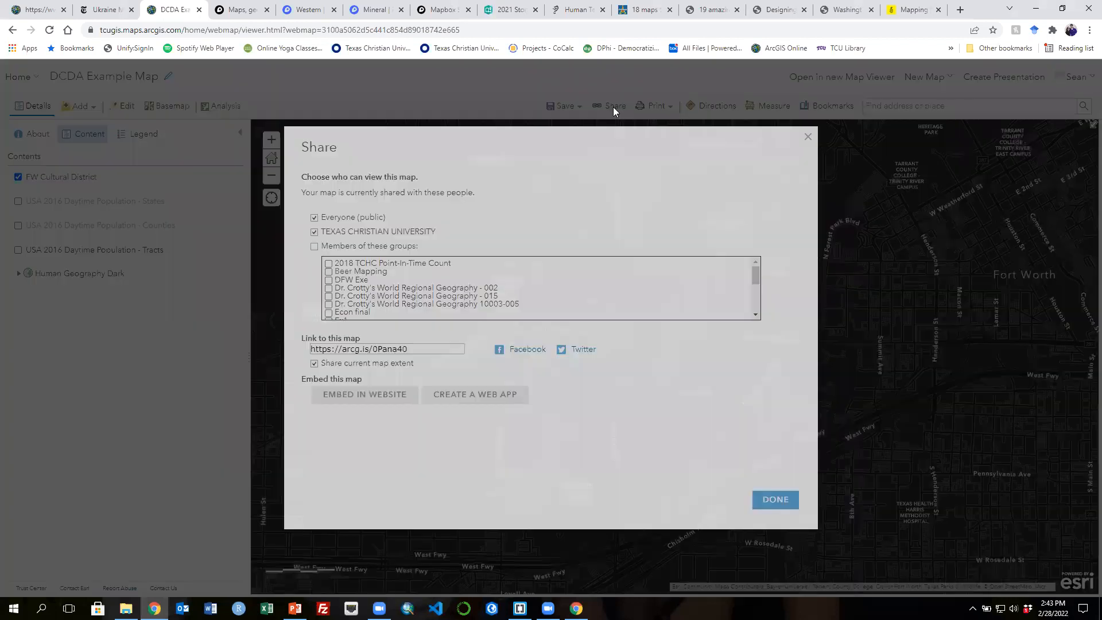
click(453, 396)
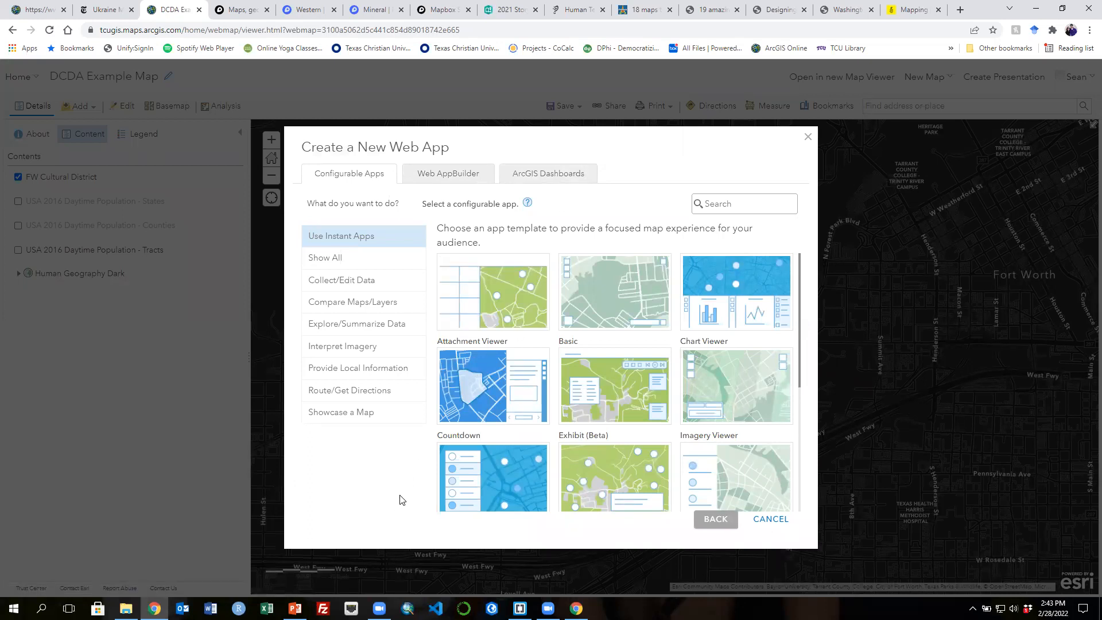
scroll(711, 438, down, 5)
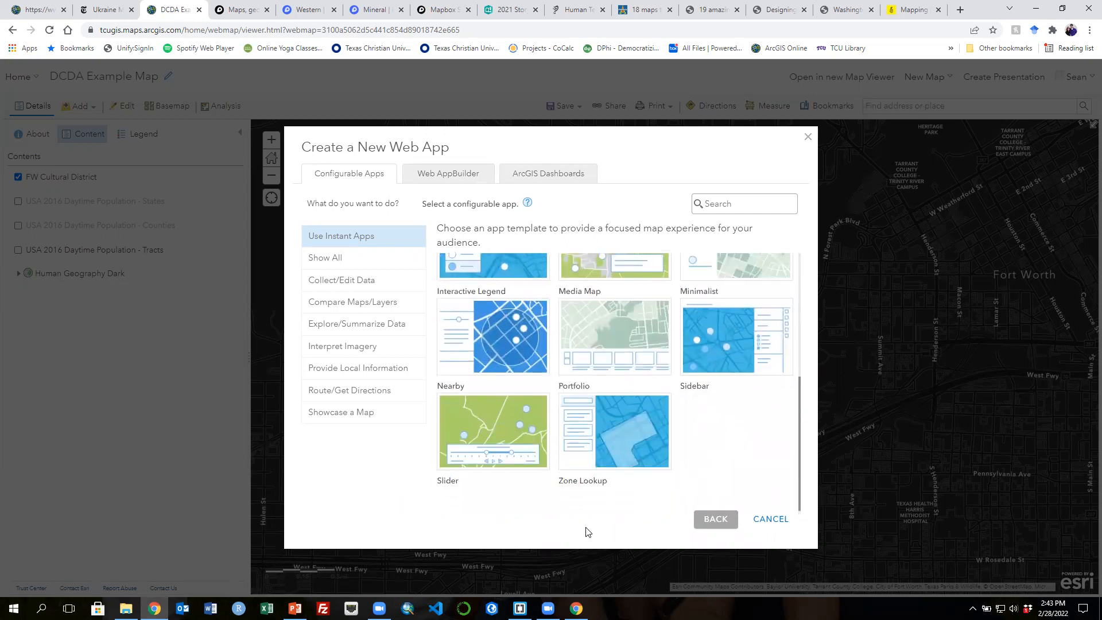
mouse_move(502, 344)
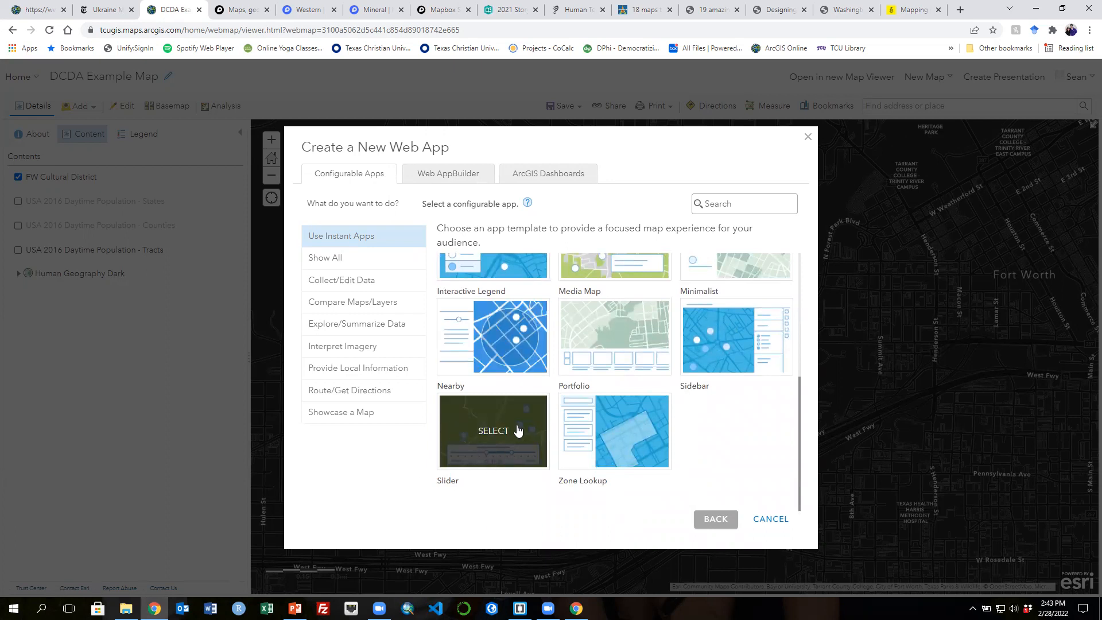
scroll(660, 456, up, 3)
scroll(684, 460, up, 1)
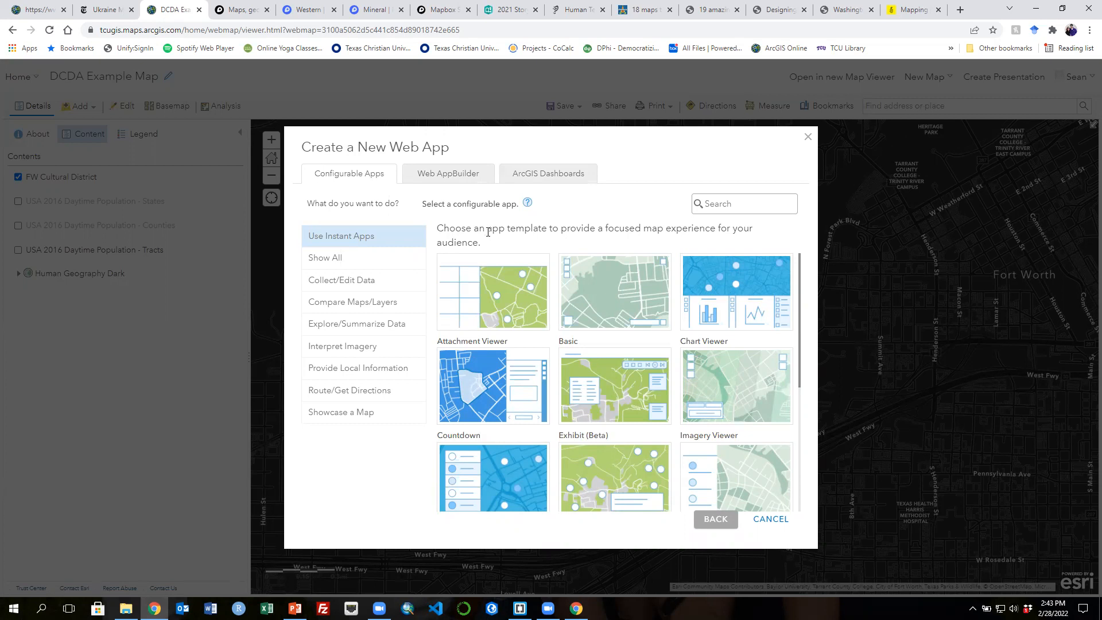
click(446, 175)
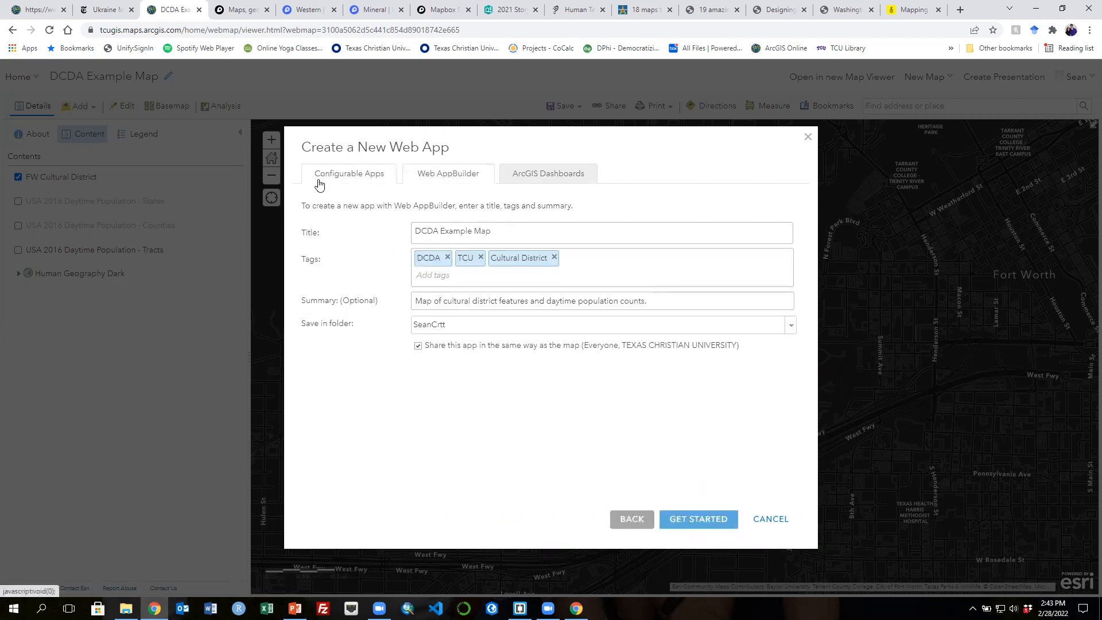
click(544, 183)
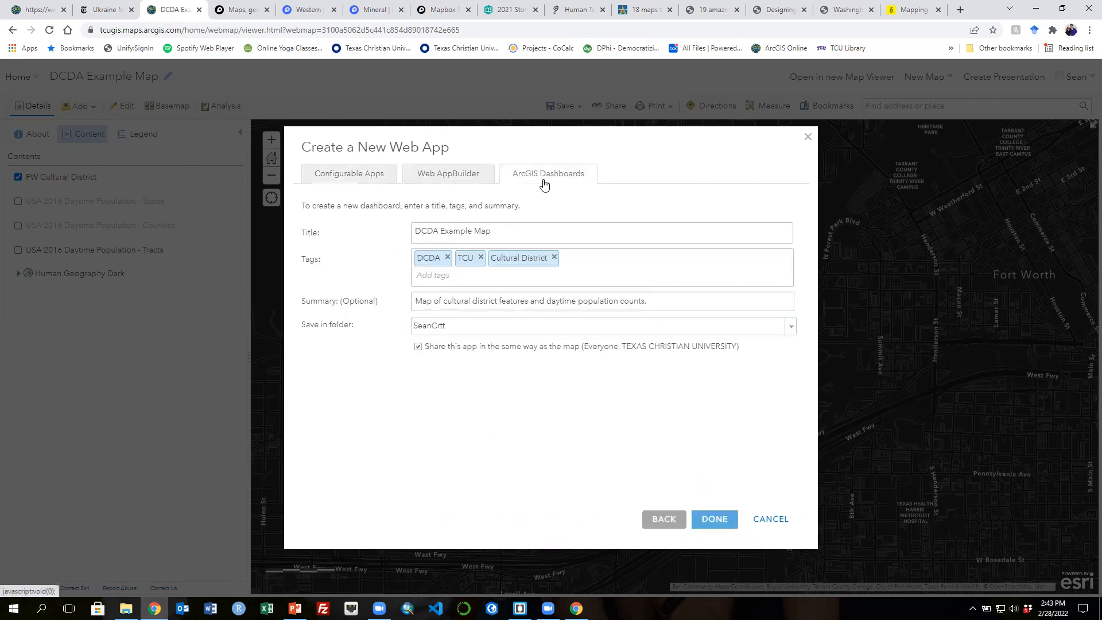
click(340, 185)
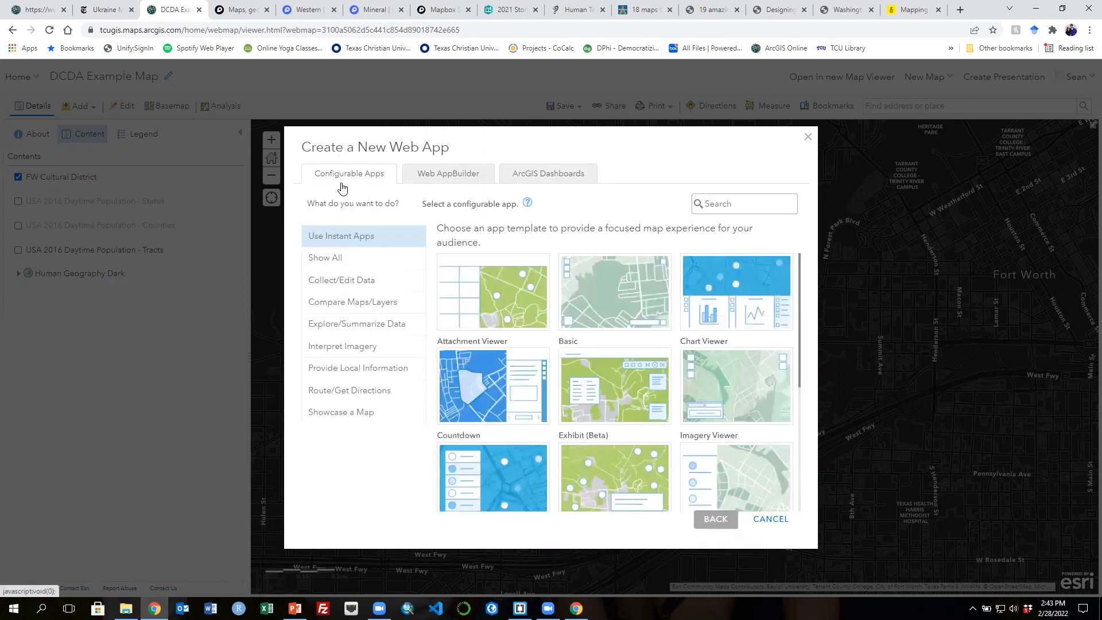
click(768, 520)
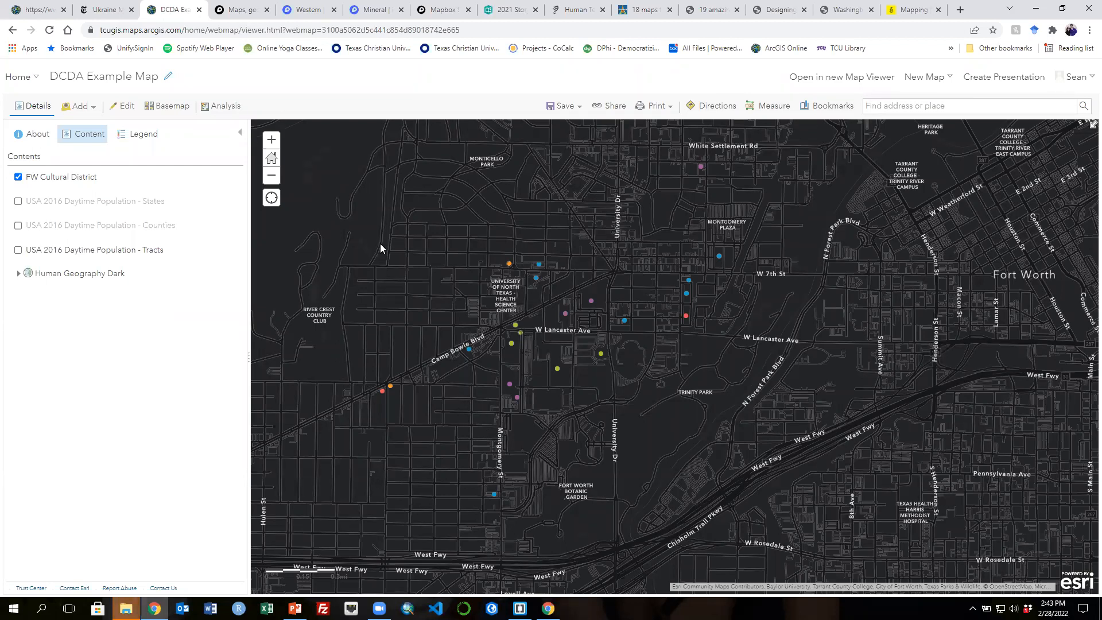
- Open the Mapbox account page from the Mapbox website tab
drag(481, 322, 541, 365)
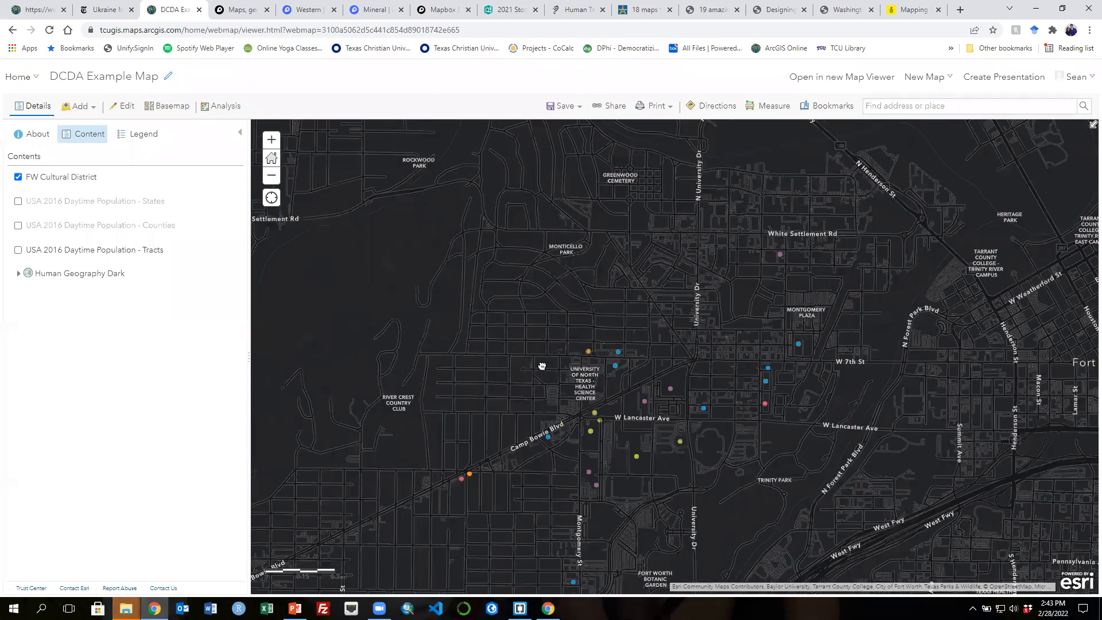
click(244, 11)
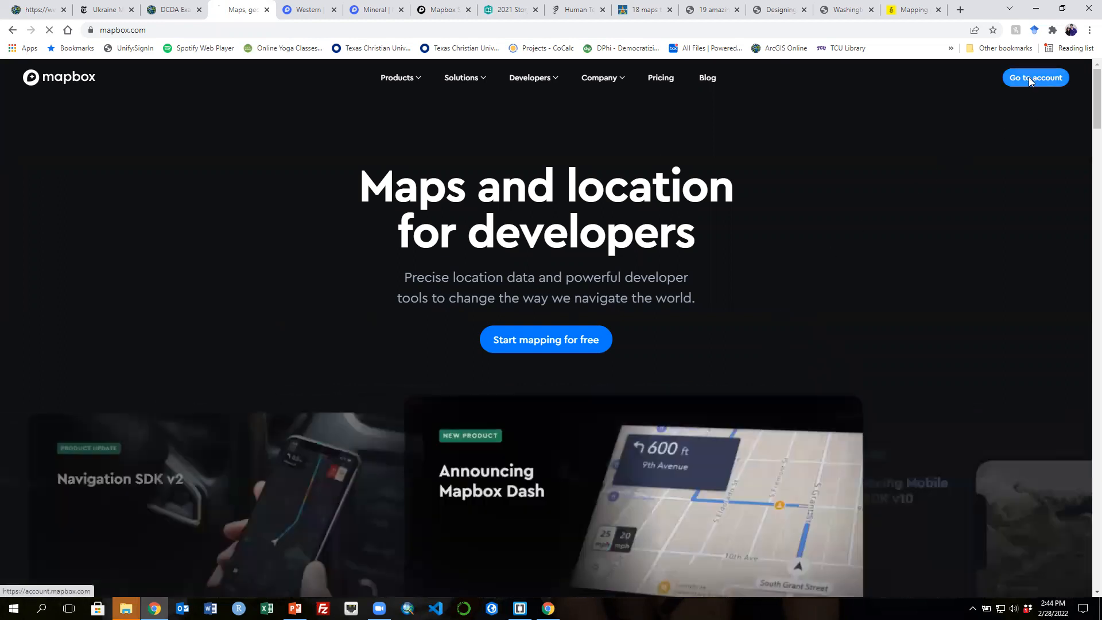
click(1028, 77)
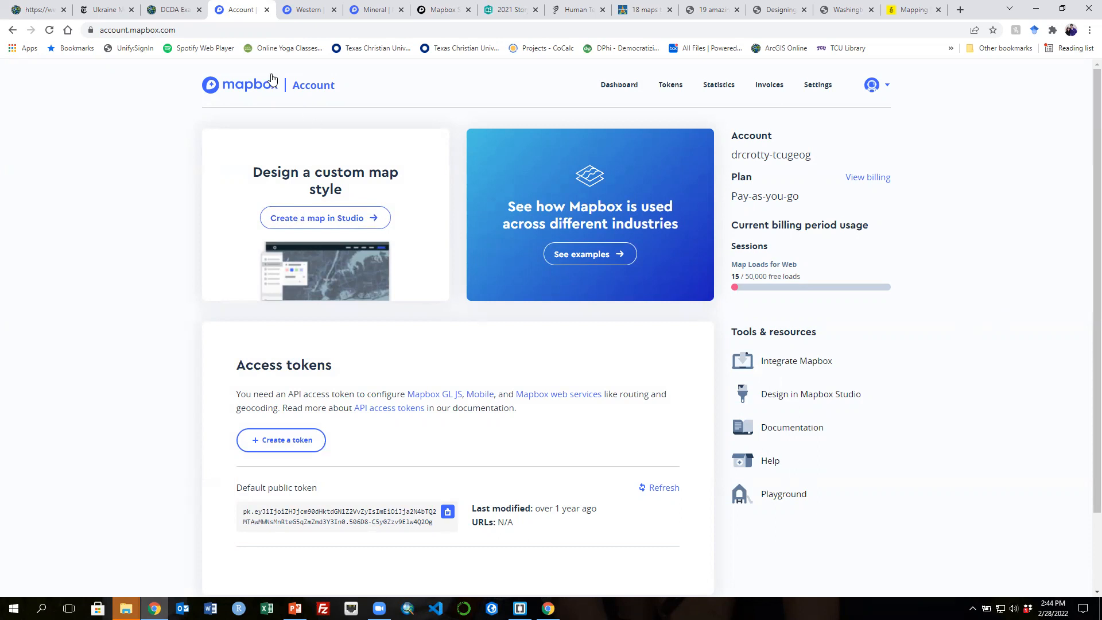
- Open the Western style in Mapbox Studio and examine its Share & develop panel and map
click(307, 12)
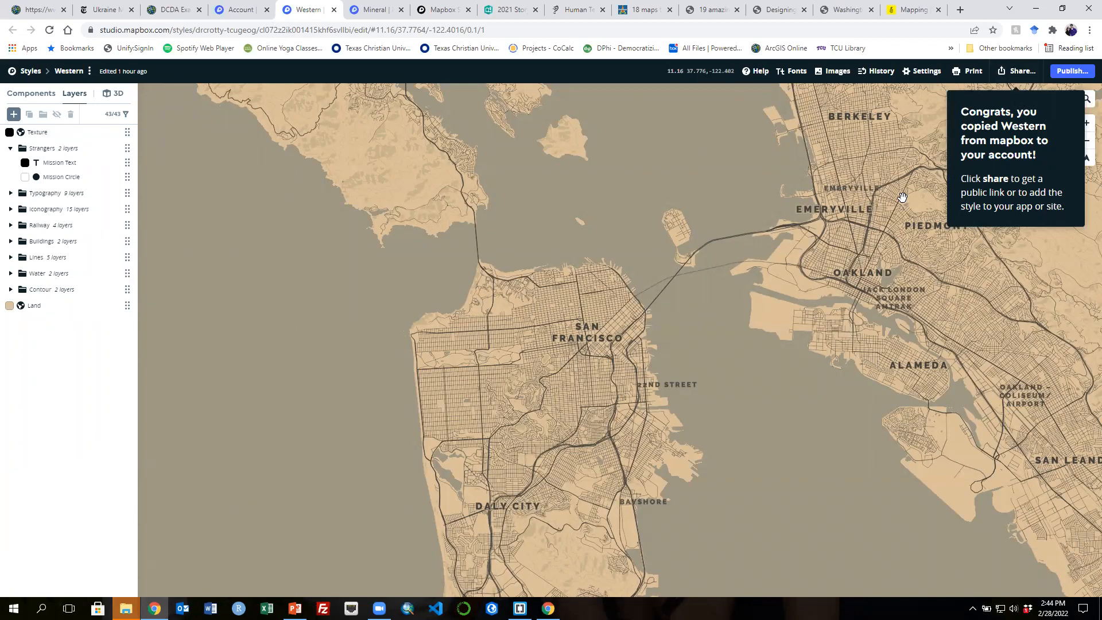
click(1016, 71)
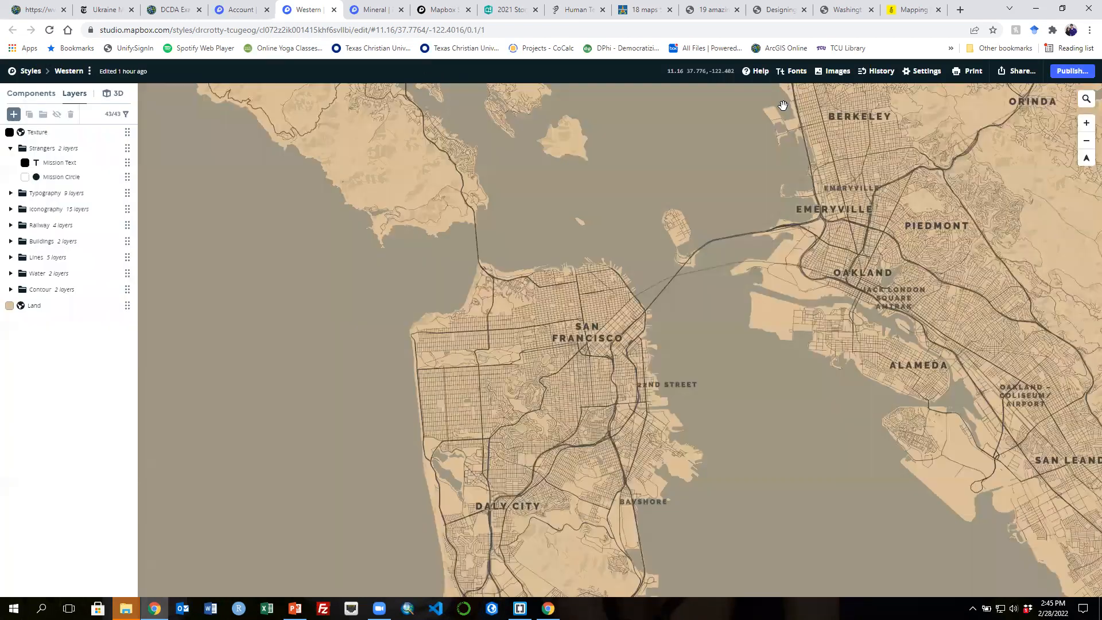
click(782, 105)
scroll(689, 380, down, 1)
scroll(691, 381, down, 3)
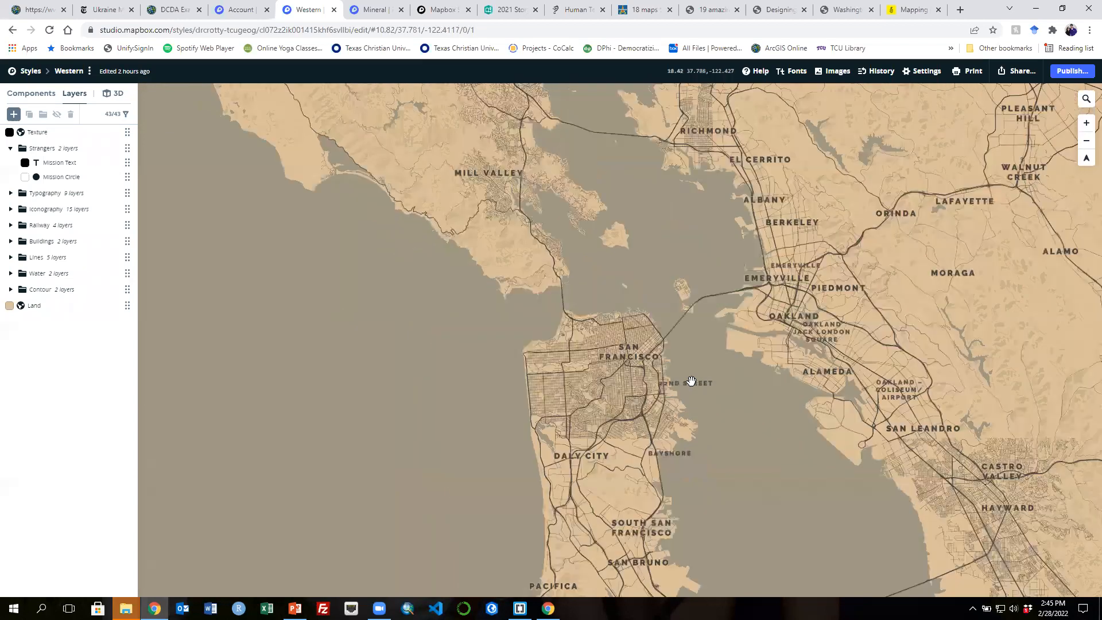
- Examine the Western style map around the San Francisco Bay Area at various zoom levels
scroll(691, 381, down, 3)
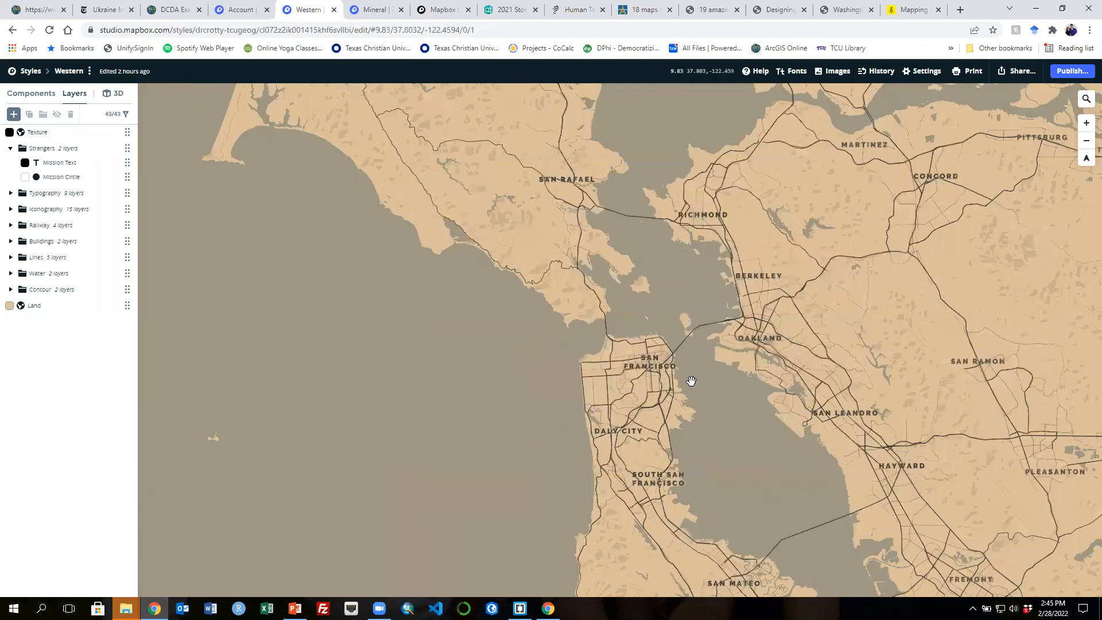
drag(900, 350, 872, 343)
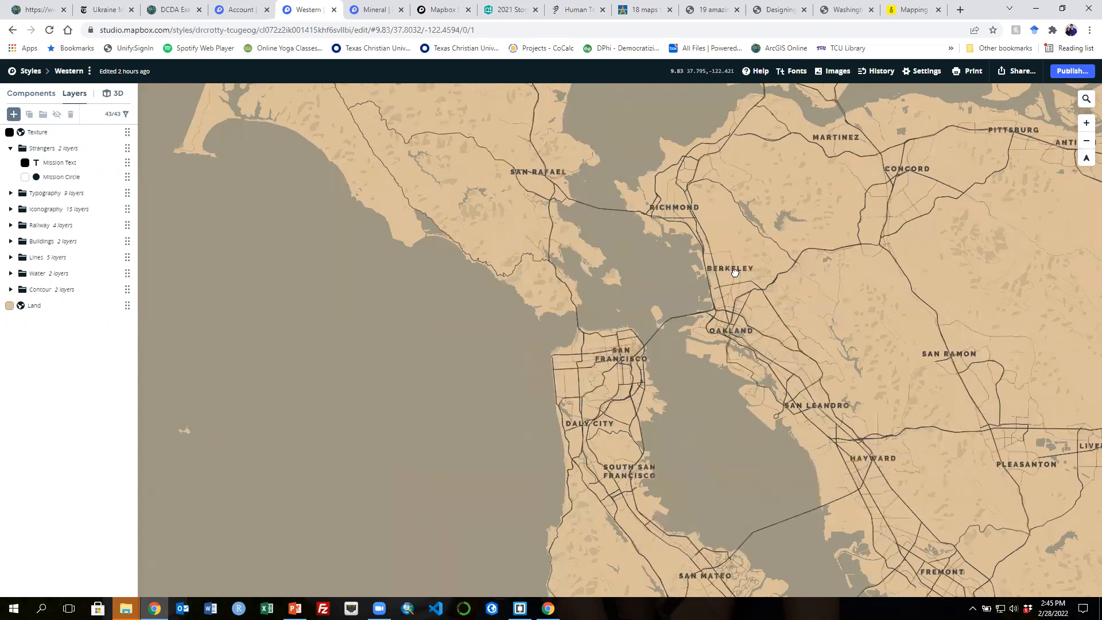
click(1086, 145)
click(1086, 145)
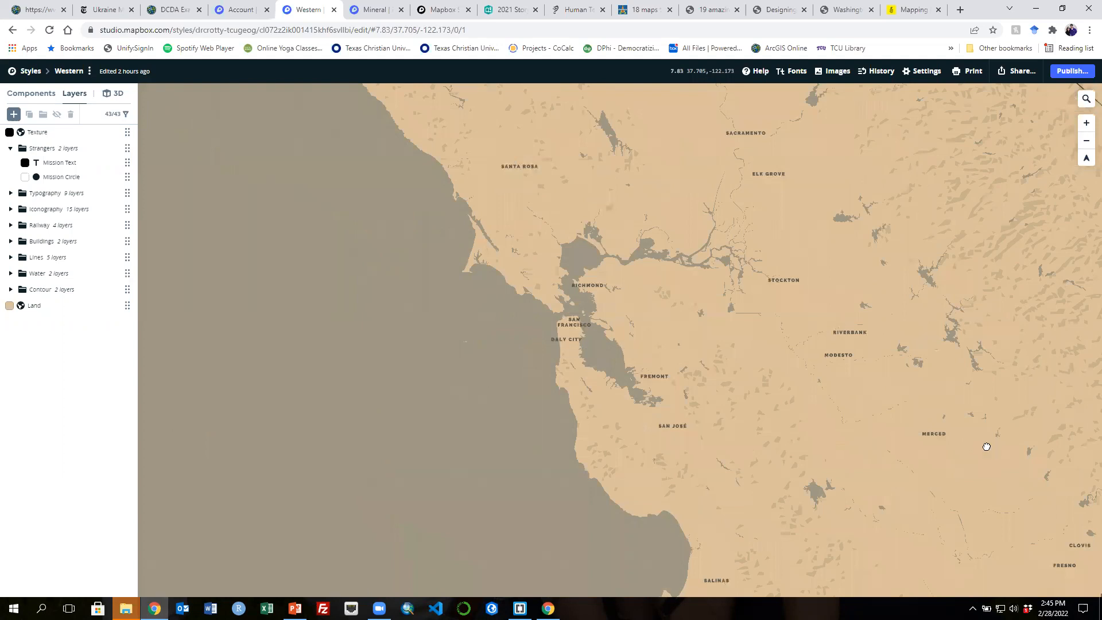
drag(984, 445, 514, 297)
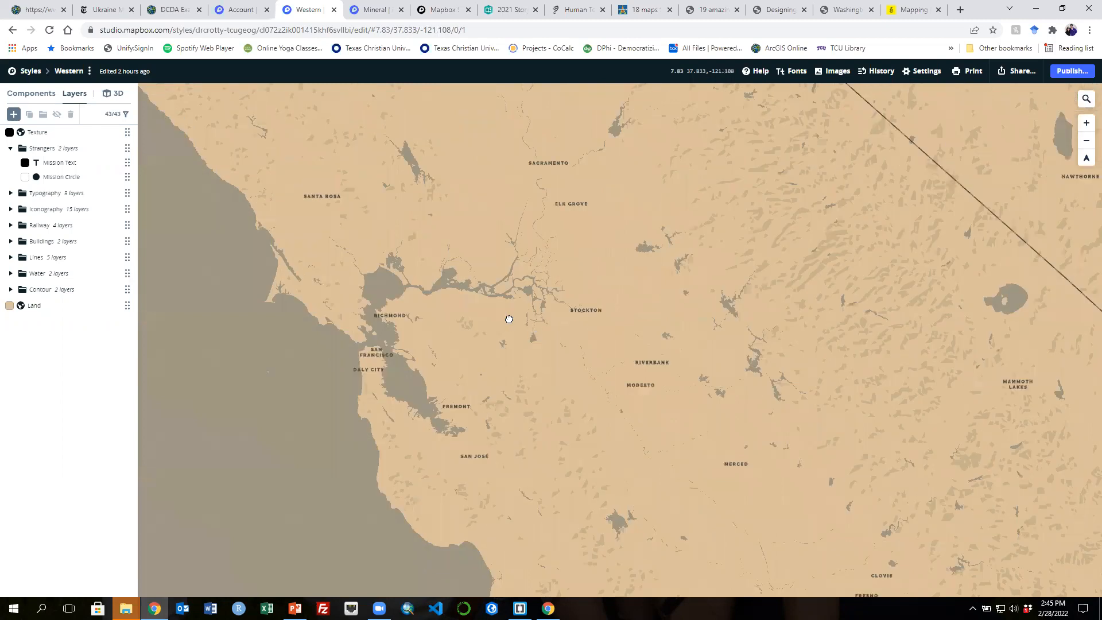
drag(509, 319, 575, 351)
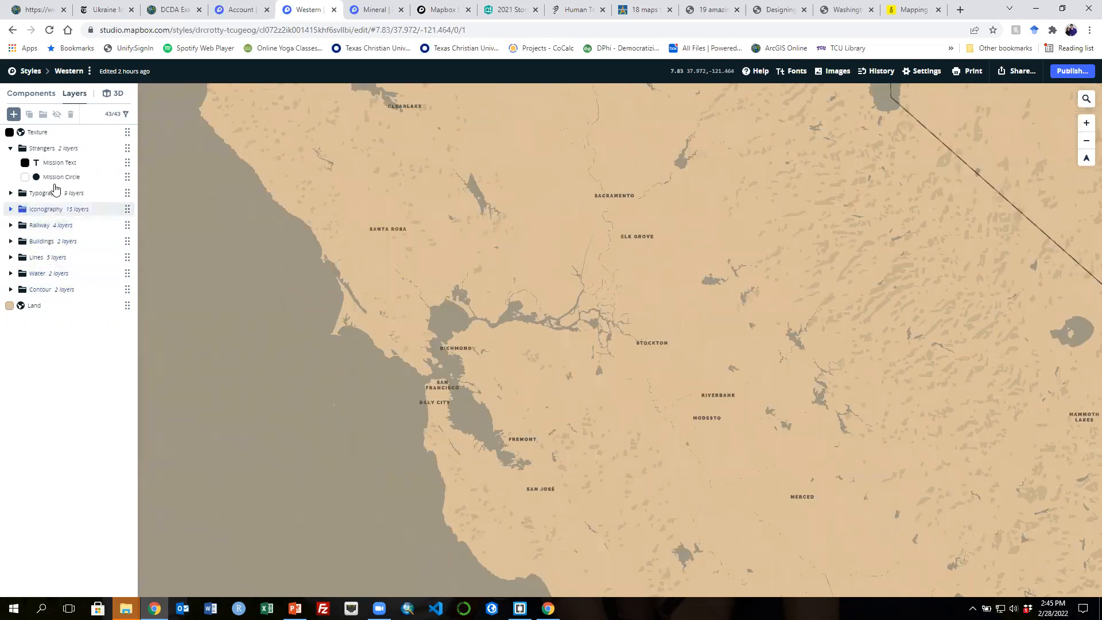
scroll(526, 362, up, 2)
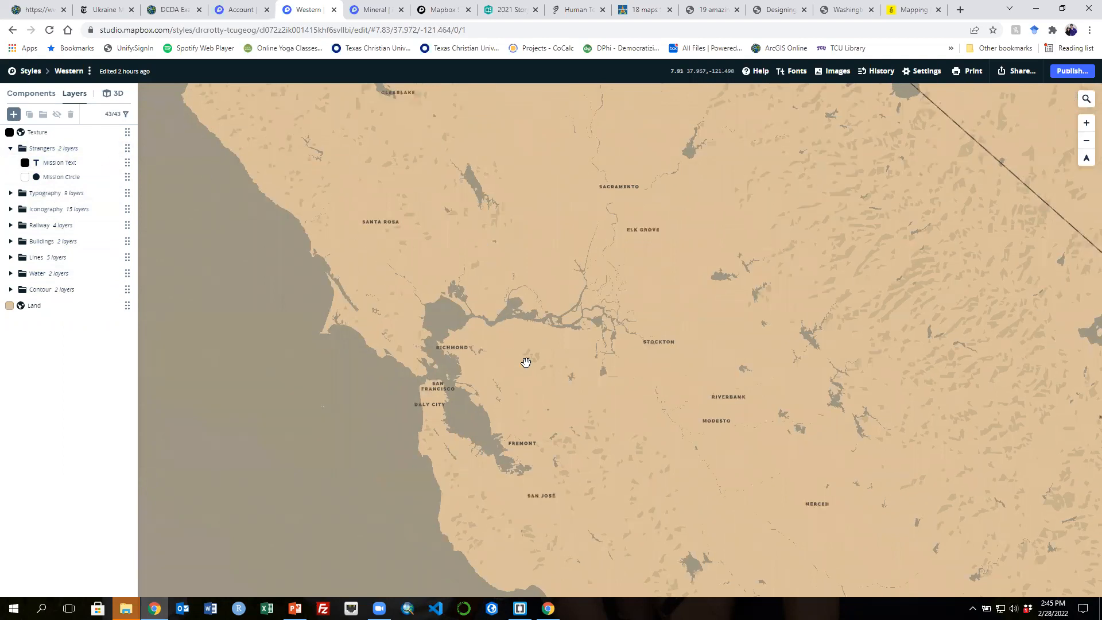
scroll(525, 362, up, 5)
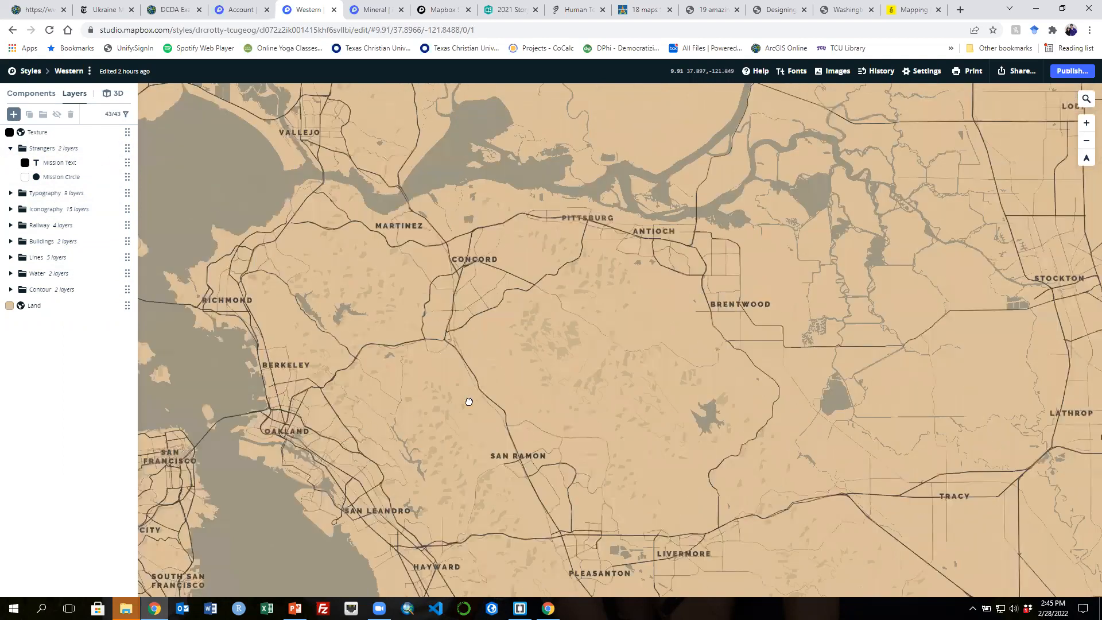
drag(157, 531, 445, 449)
scroll(445, 450, up, 3)
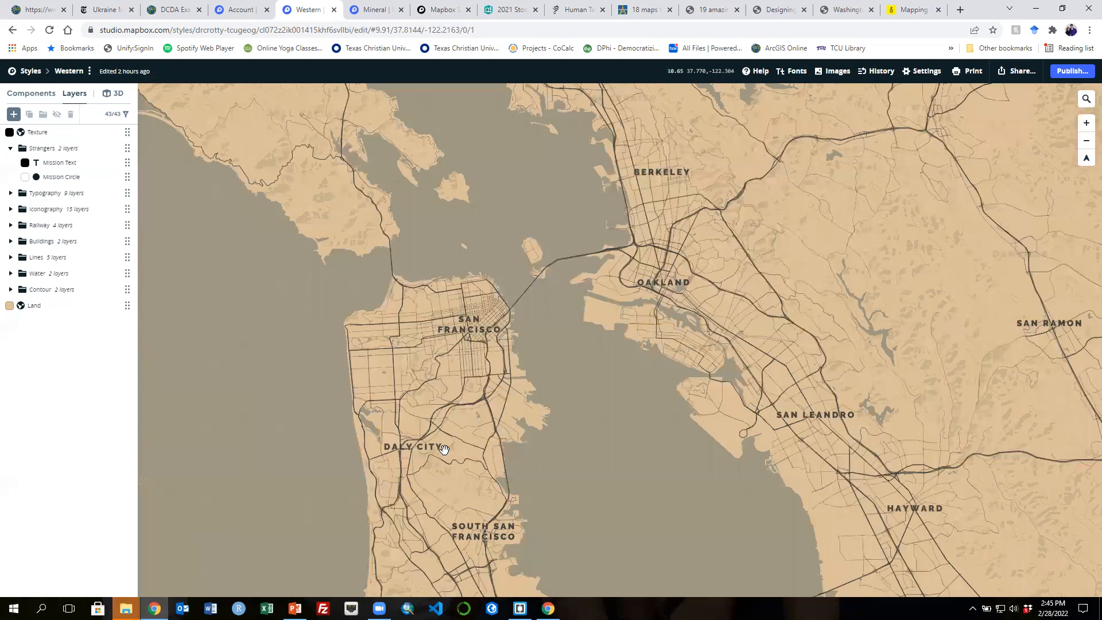
scroll(444, 449, up, 3)
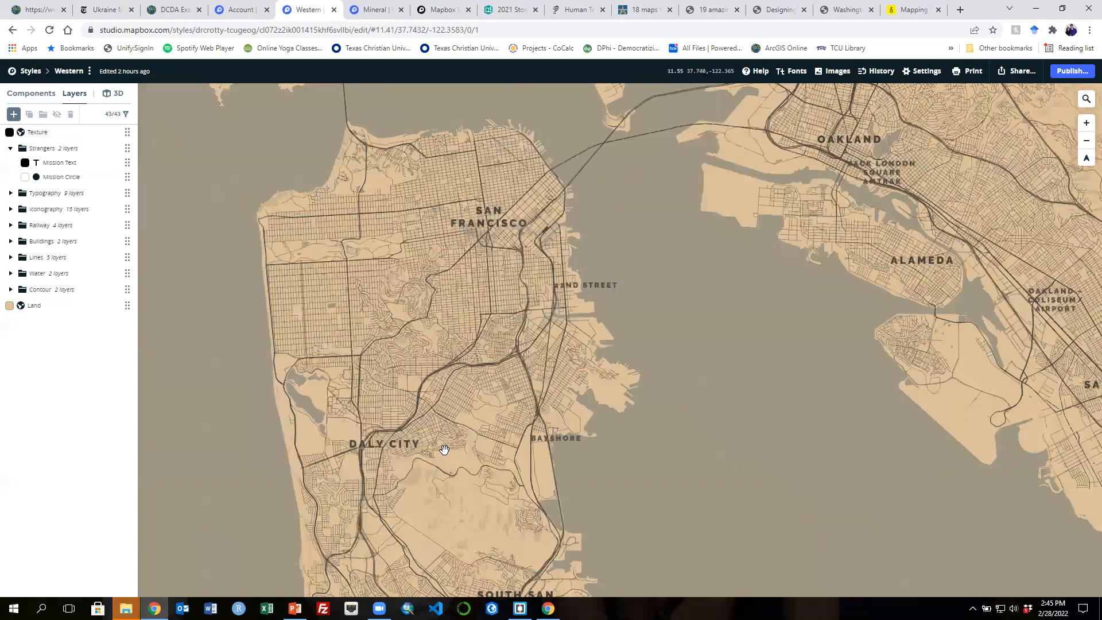
scroll(444, 448, up, 2)
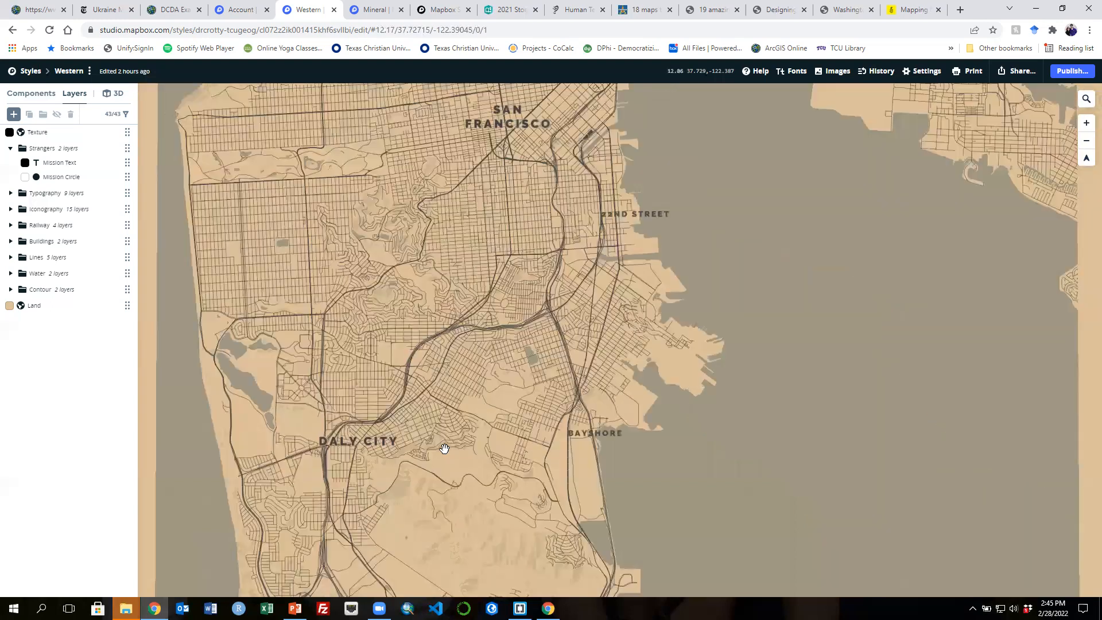
scroll(444, 448, down, 2)
scroll(444, 448, up, 2)
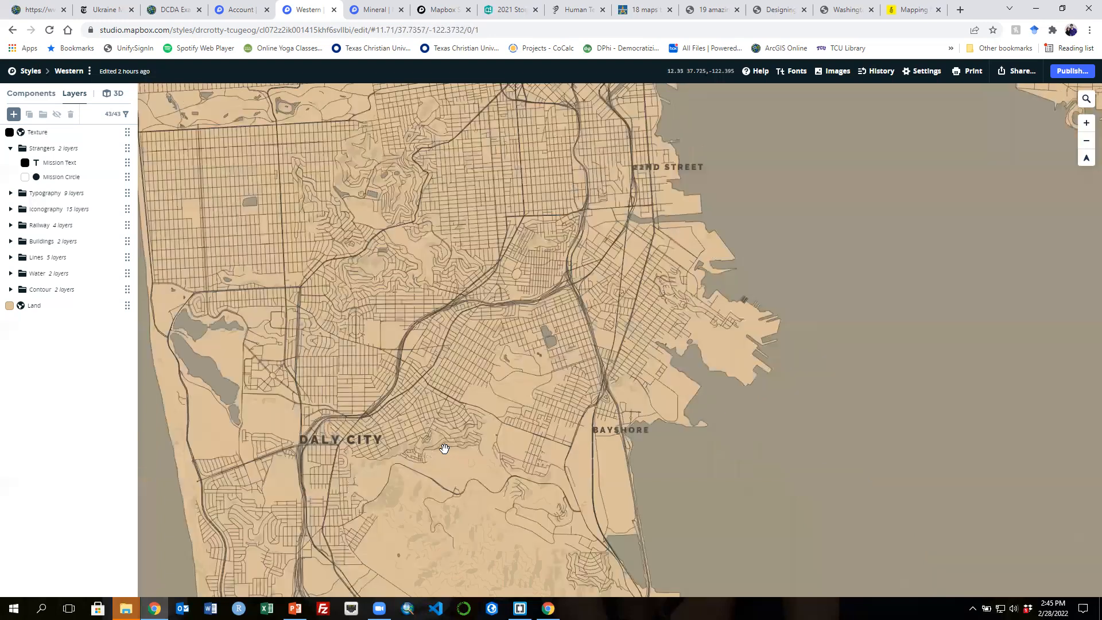
scroll(444, 448, up, 1)
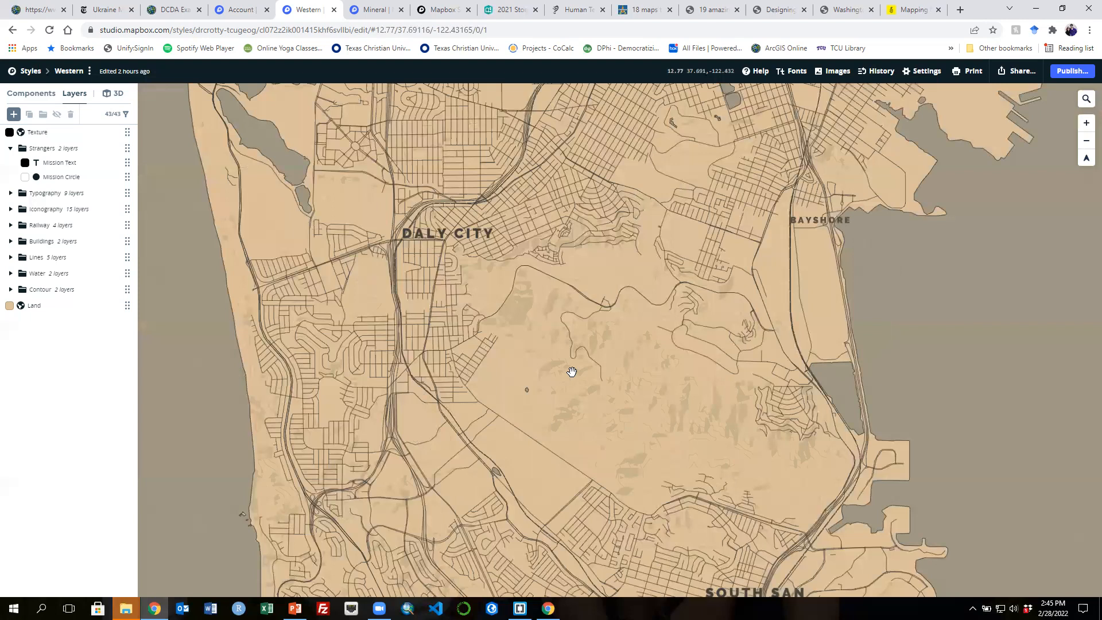
scroll(573, 372, down, 2)
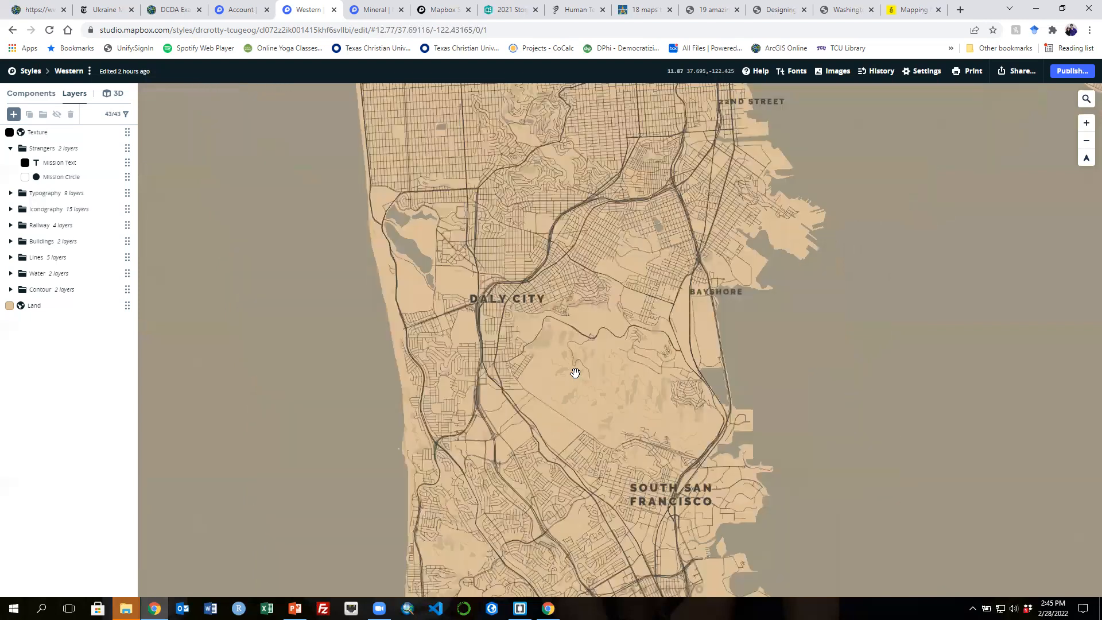
scroll(575, 373, down, 2)
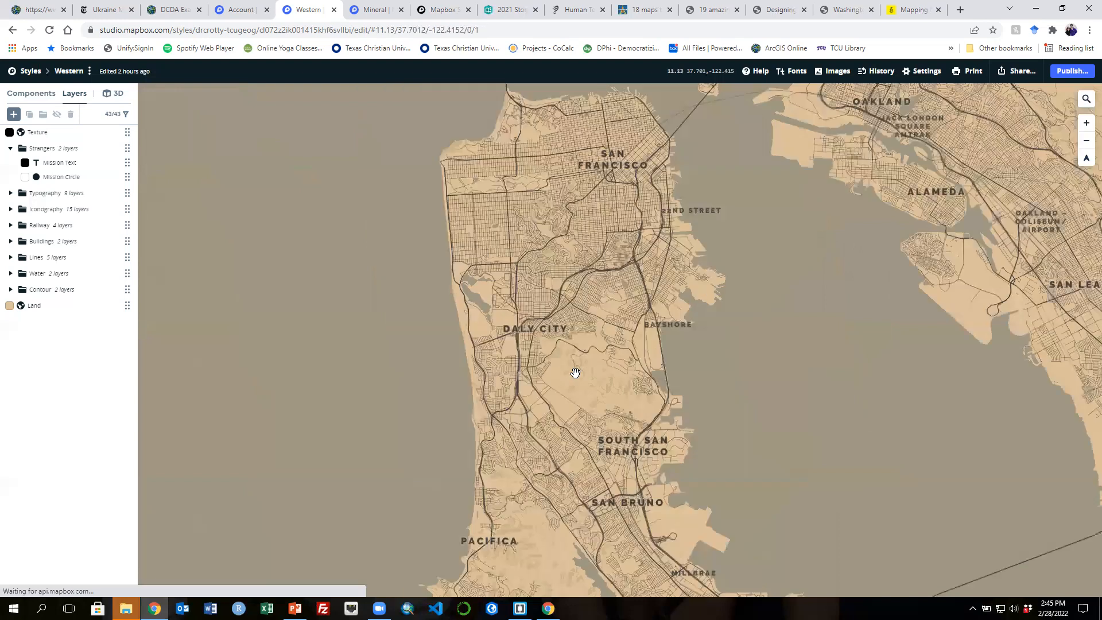
scroll(574, 373, down, 1)
scroll(576, 373, down, 1)
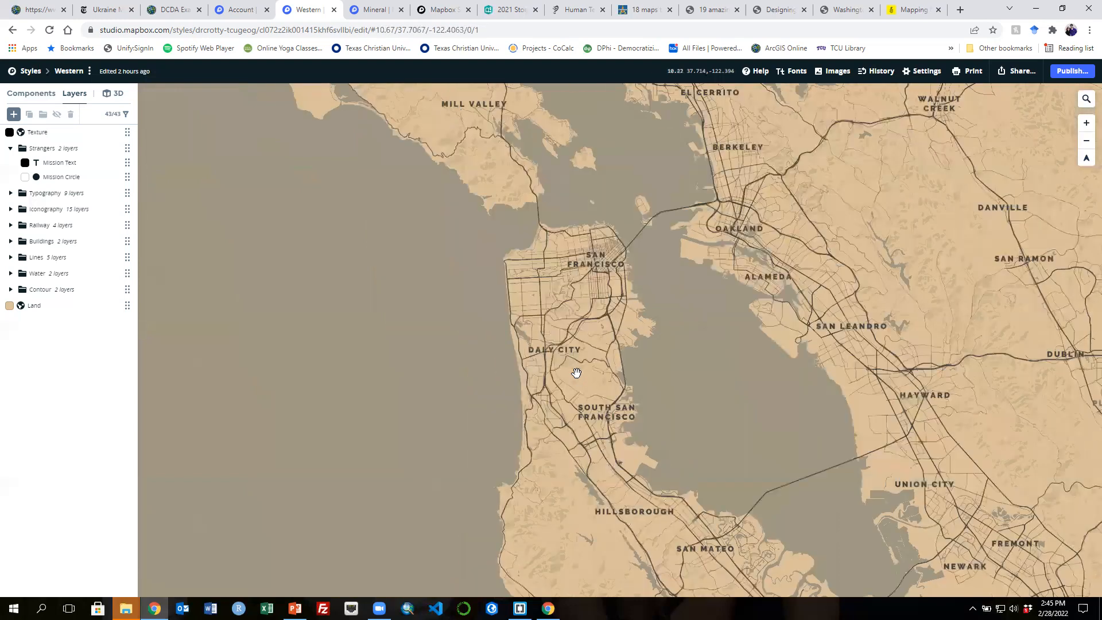
scroll(576, 372, down, 2)
scroll(576, 372, down, 2)
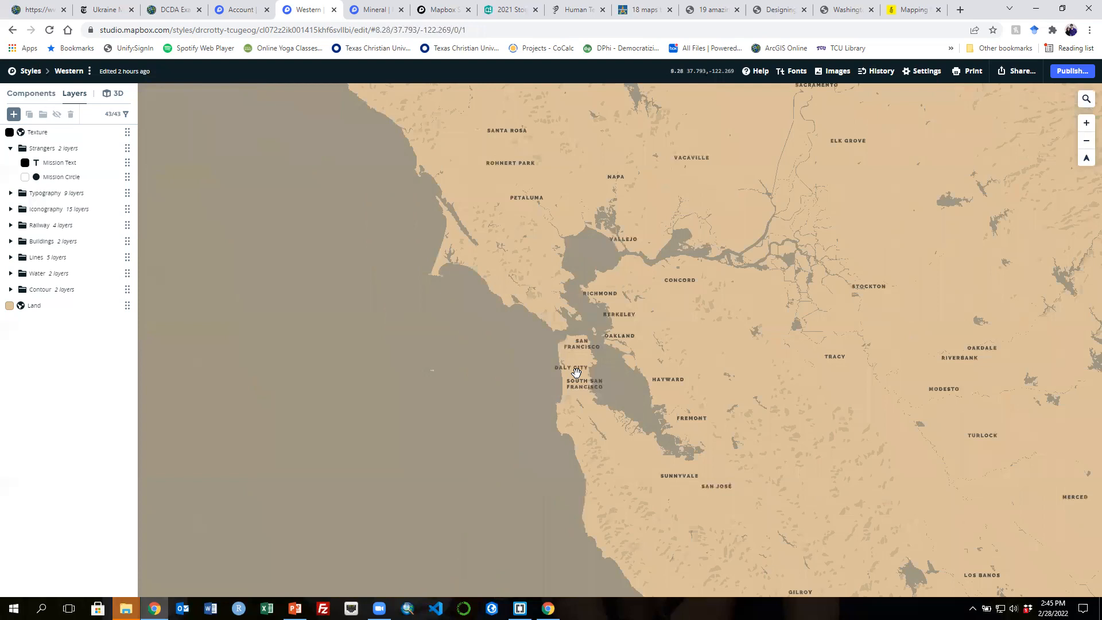
scroll(576, 372, down, 2)
scroll(576, 373, down, 1)
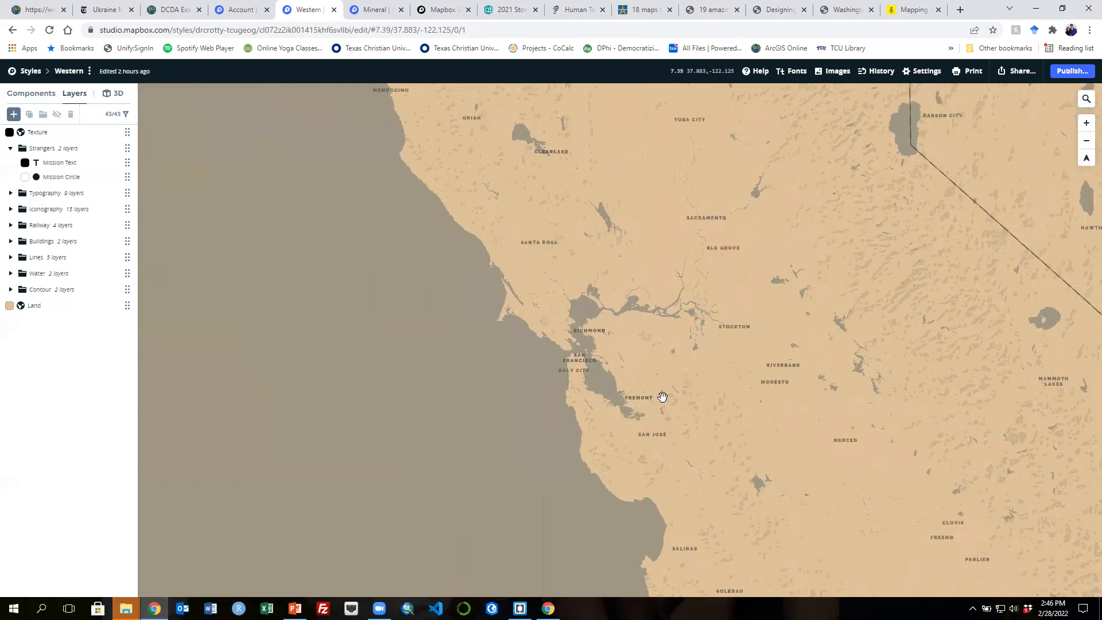
scroll(662, 397, down, 2)
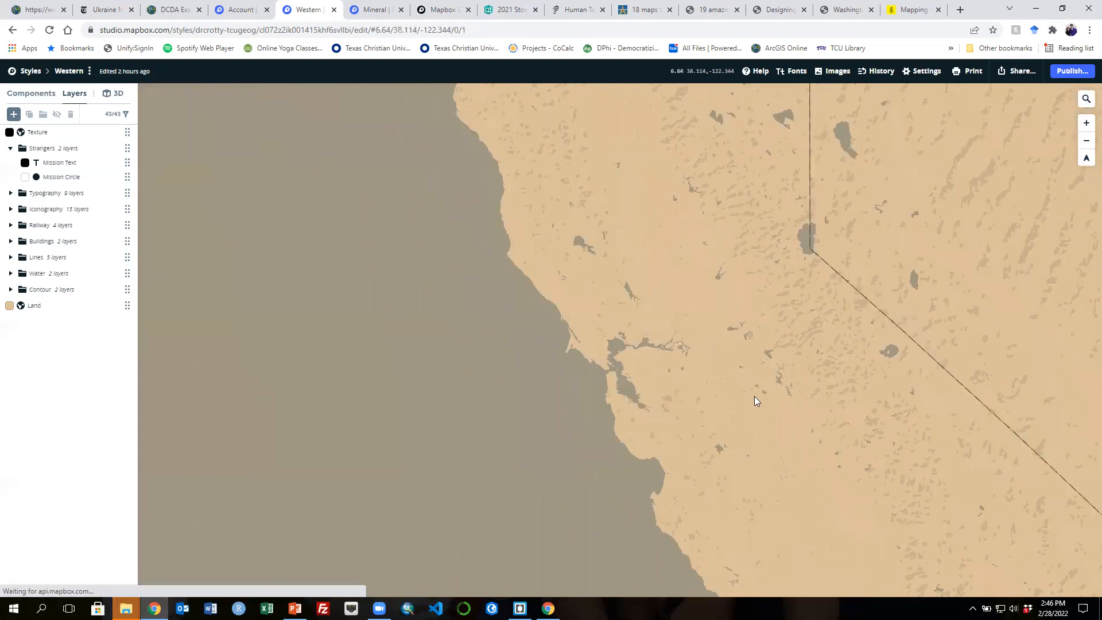
scroll(607, 361, down, 1)
scroll(575, 356, down, 1)
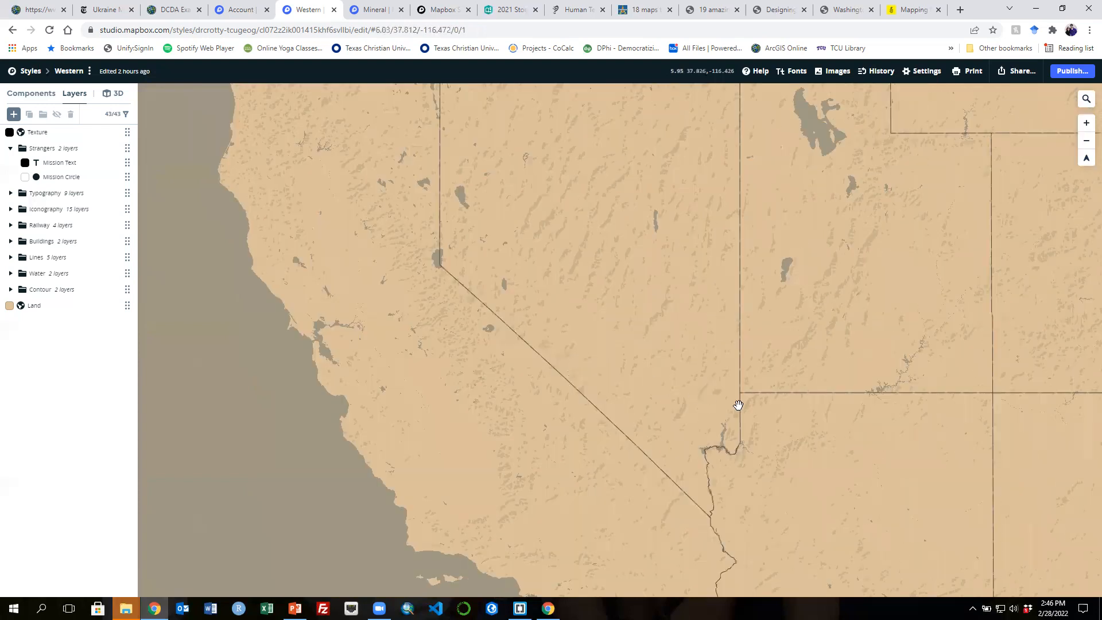
scroll(837, 422, down, 3)
- Navigate the Western style map across the United States to Fort Worth and examine its downtown streets
drag(837, 423, 693, 377)
scroll(681, 411, up, 1)
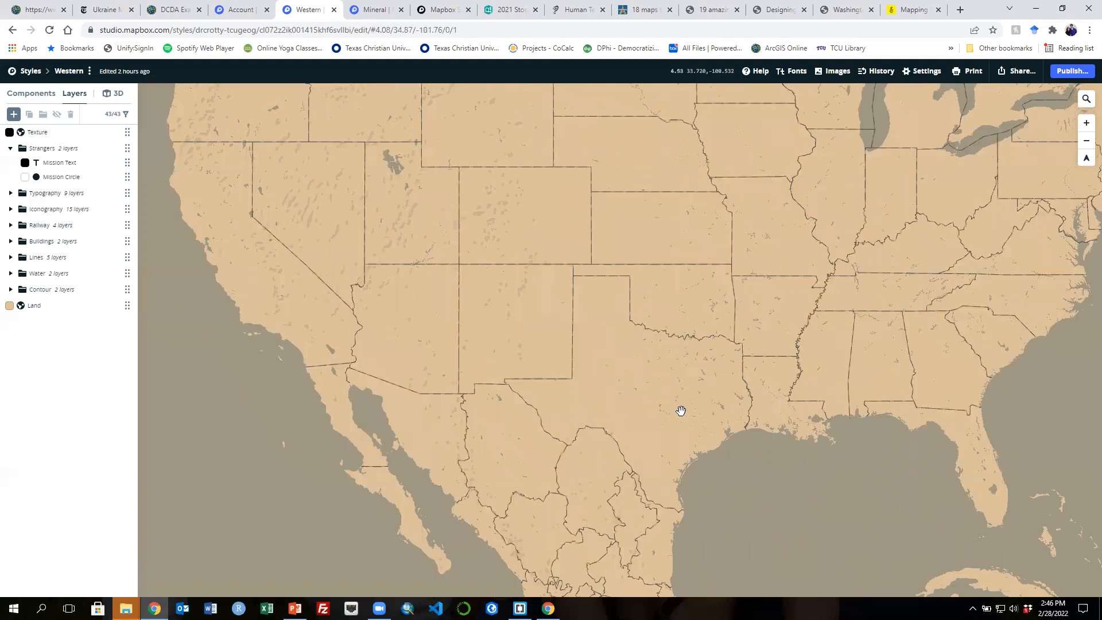
scroll(680, 411, down, 1)
scroll(679, 411, down, 2)
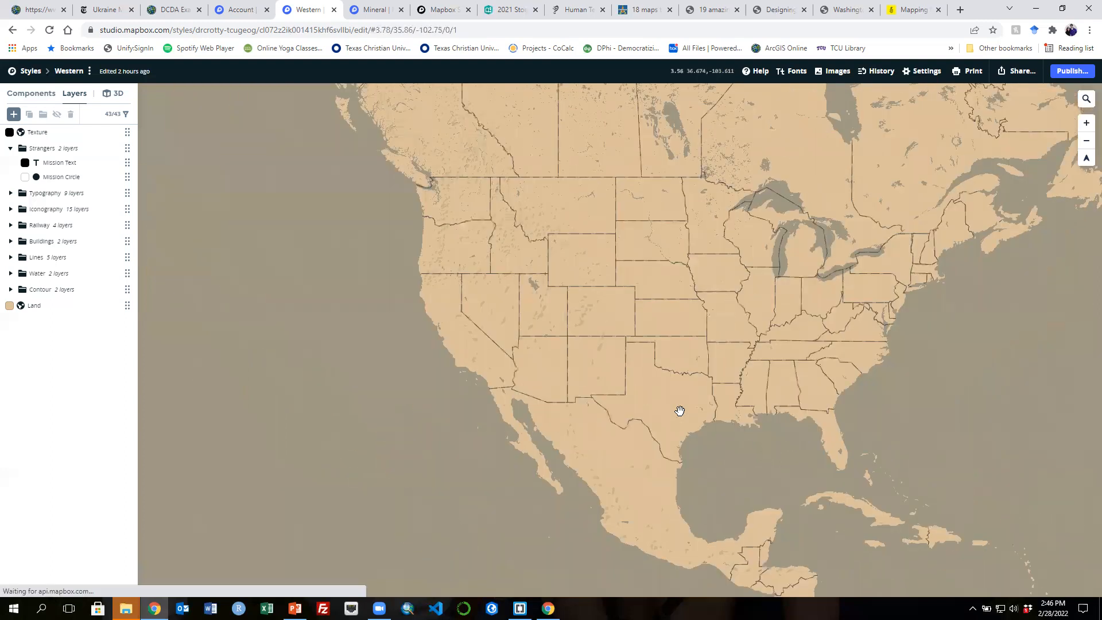
scroll(679, 411, up, 2)
scroll(679, 410, up, 6)
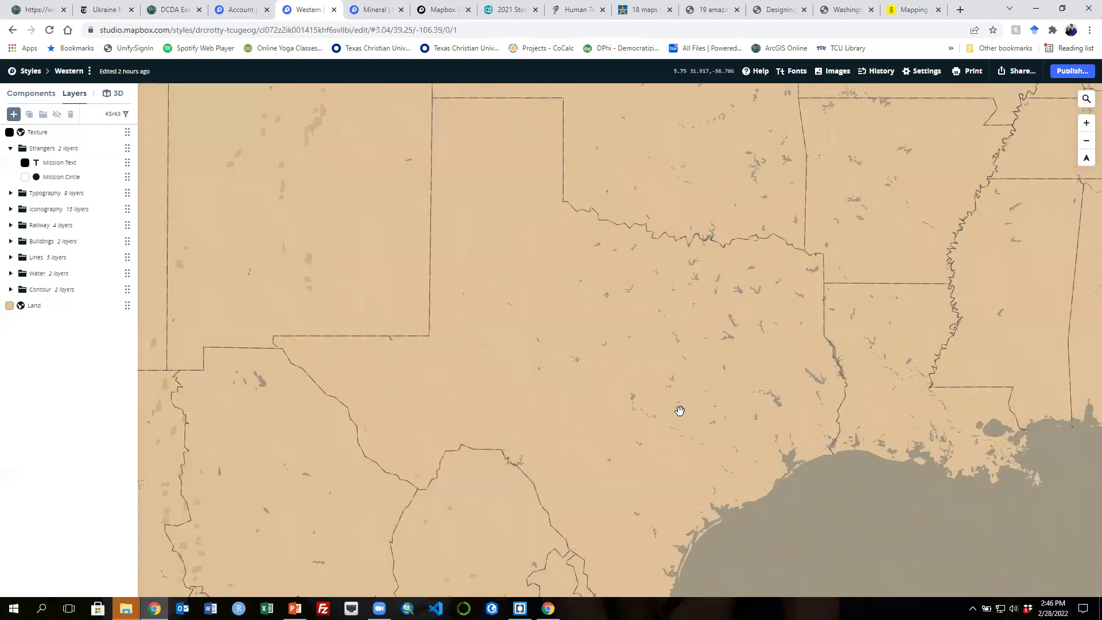
drag(664, 486, 660, 510)
scroll(667, 342, up, 5)
drag(678, 198, 663, 451)
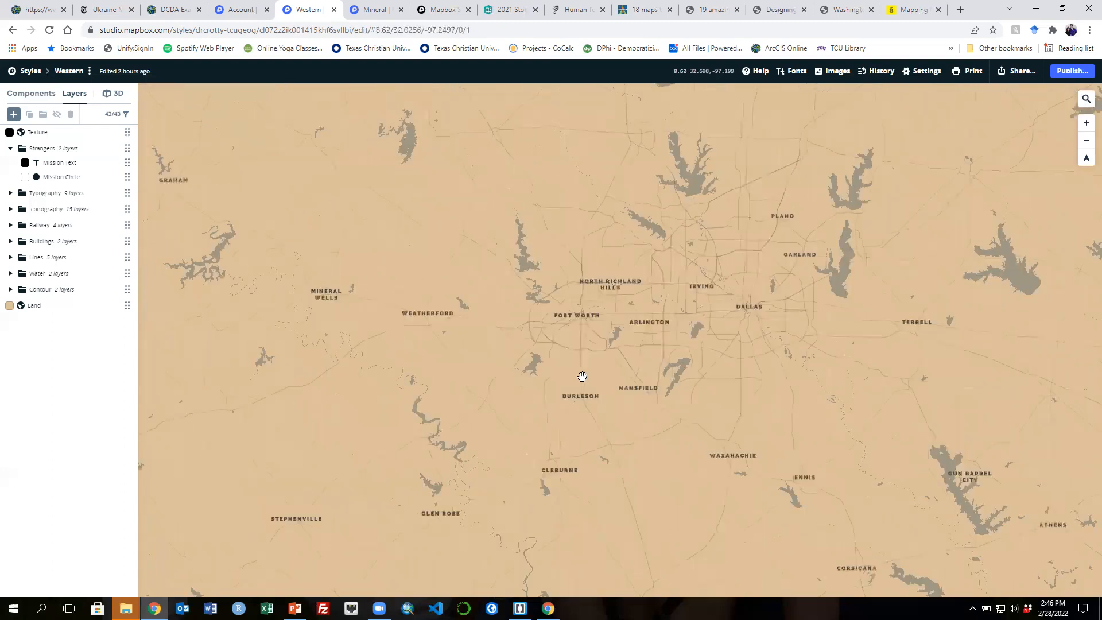
scroll(582, 376, up, 3)
scroll(636, 414, up, 2)
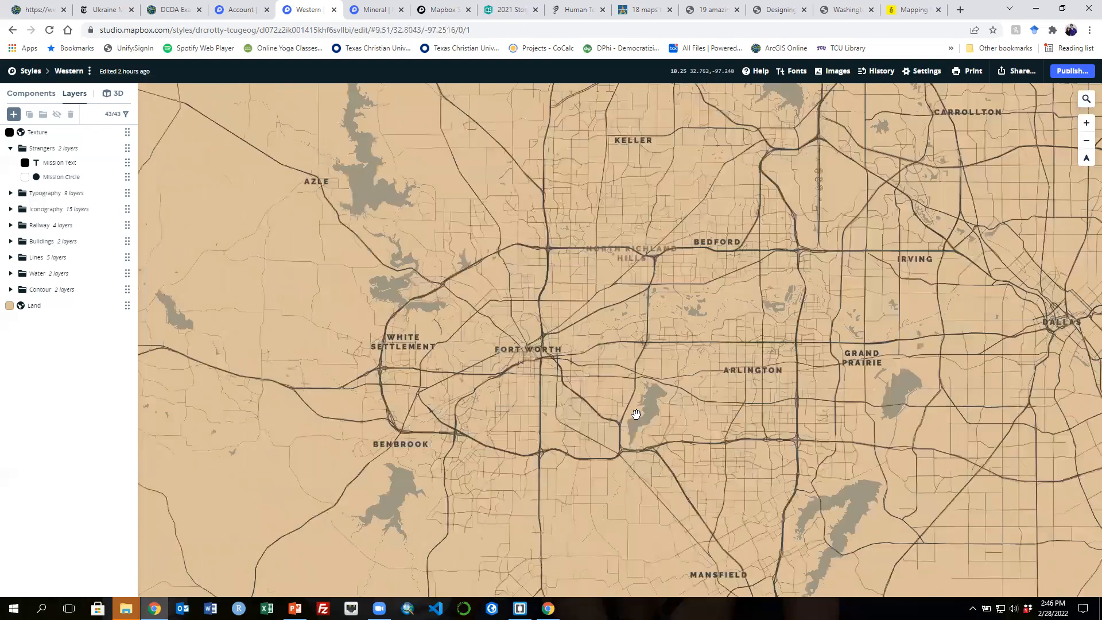
drag(547, 399, 714, 449)
scroll(714, 449, up, 3)
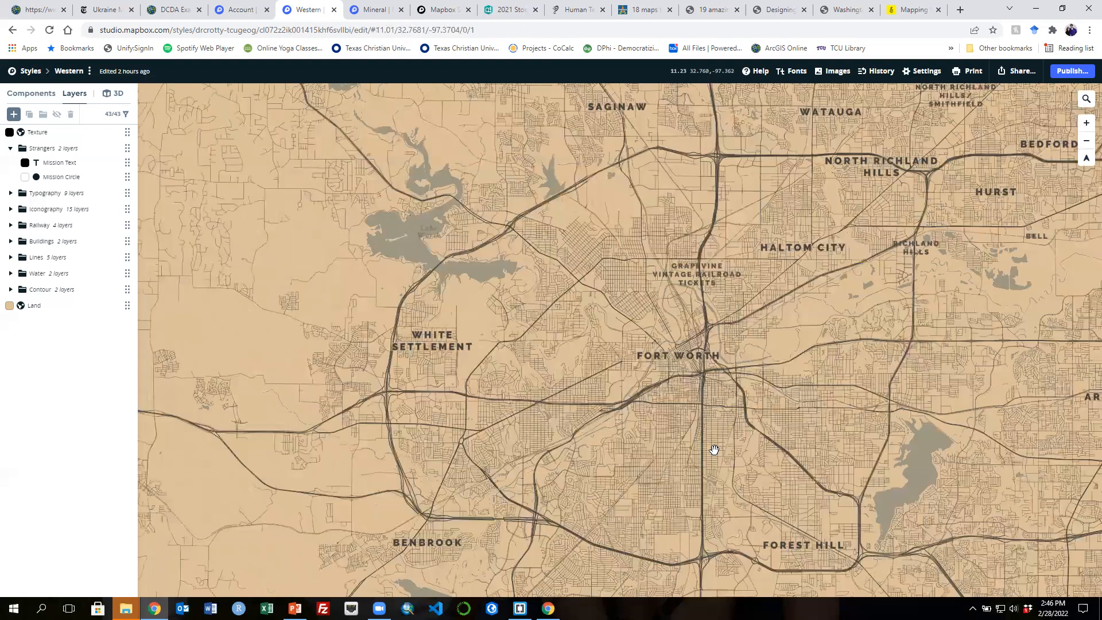
drag(581, 373, 535, 389)
scroll(534, 389, up, 3)
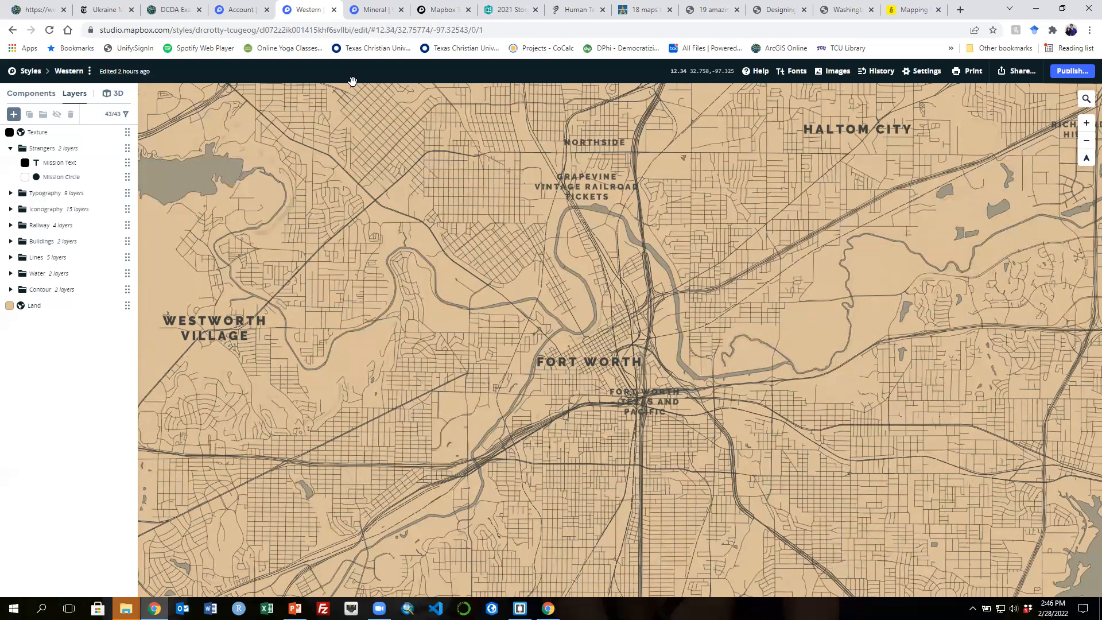
- Switch to the Mineral style's shared map and examine it across France and northern Spain
click(364, 11)
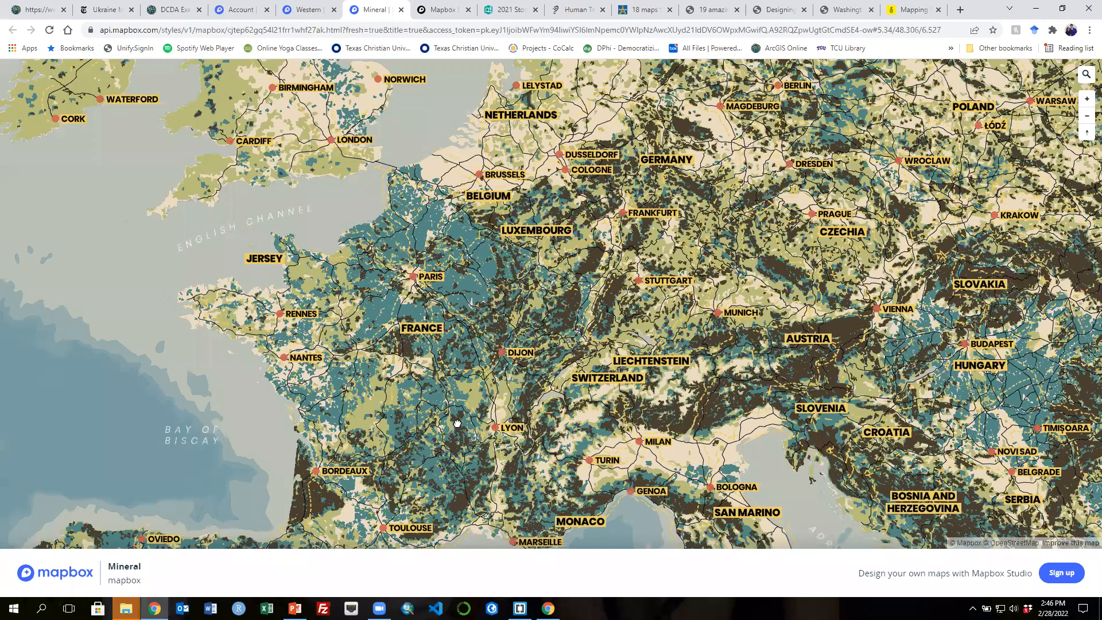
drag(415, 457, 467, 411)
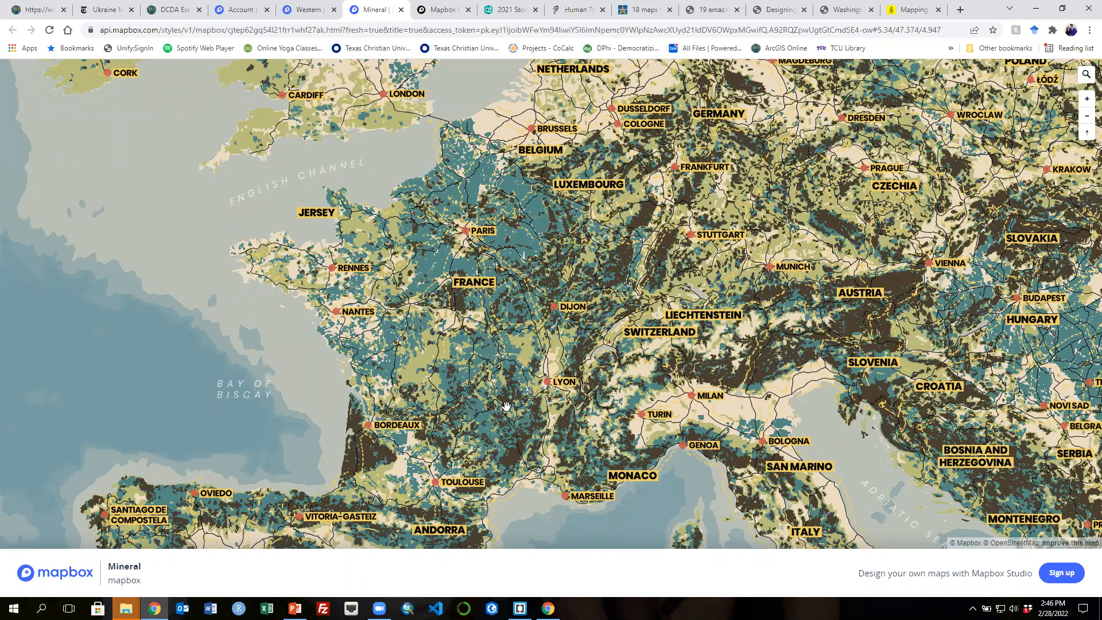
scroll(506, 406, up, 2)
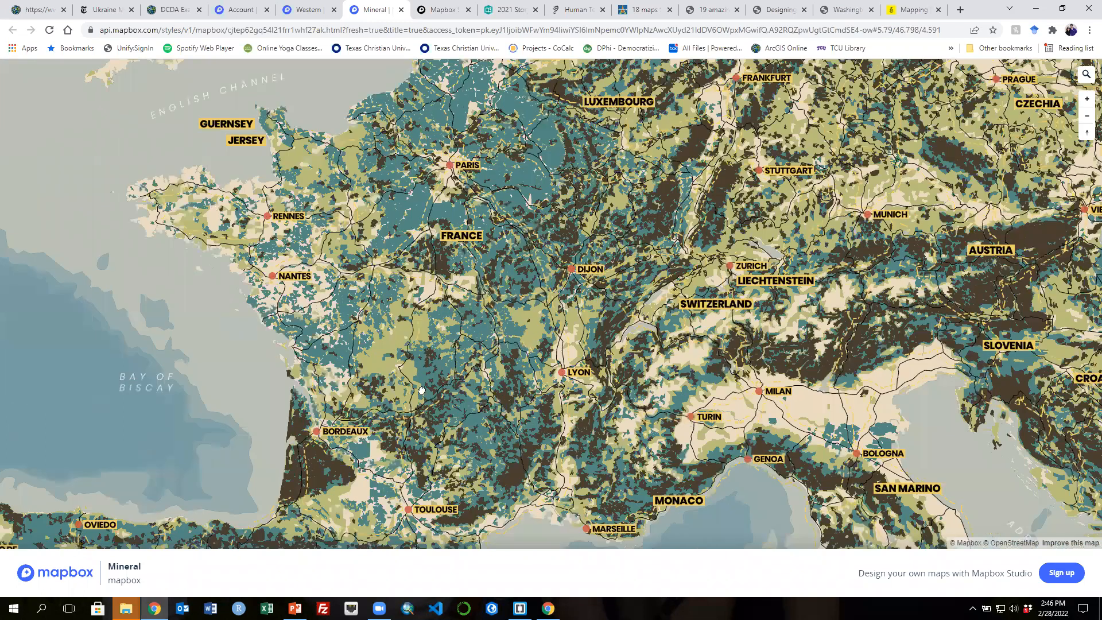
scroll(506, 406, up, 6)
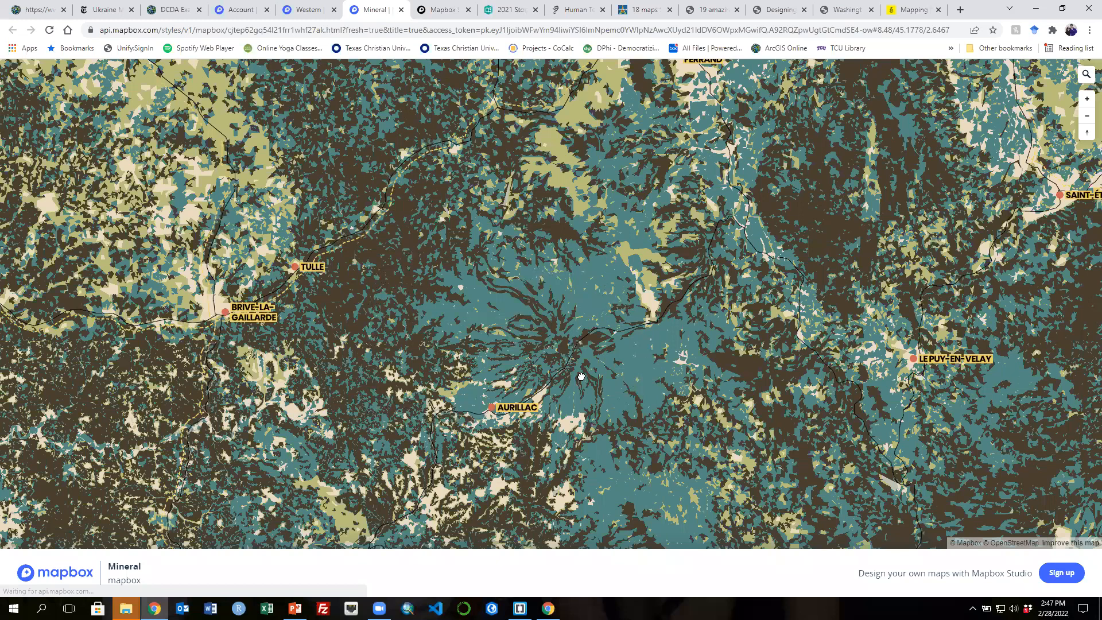
drag(364, 411, 581, 377)
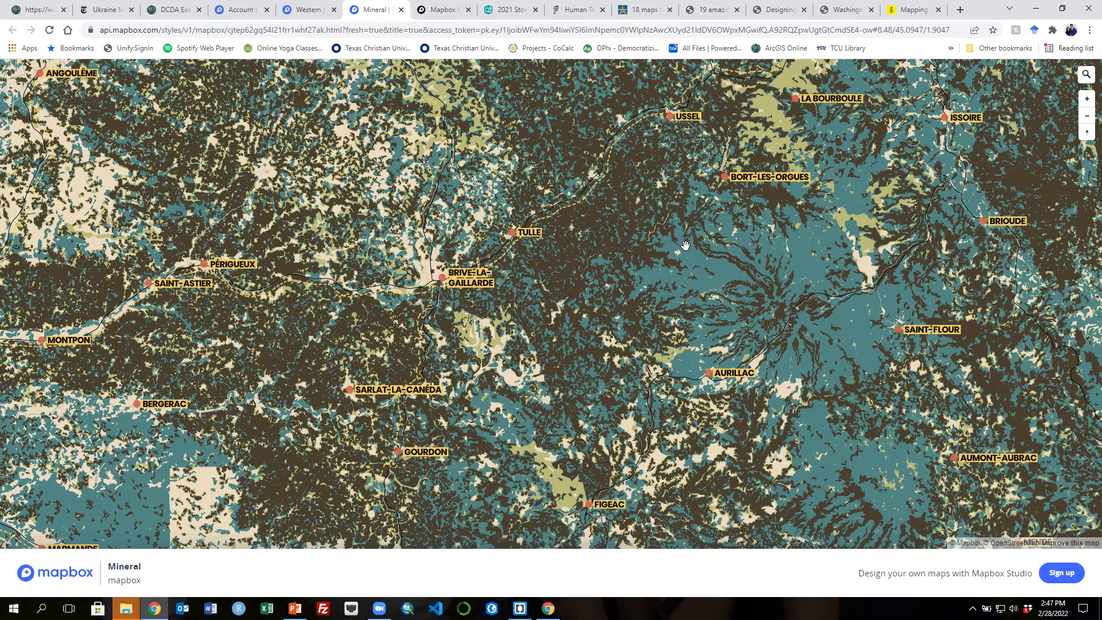
scroll(685, 247, down, 1)
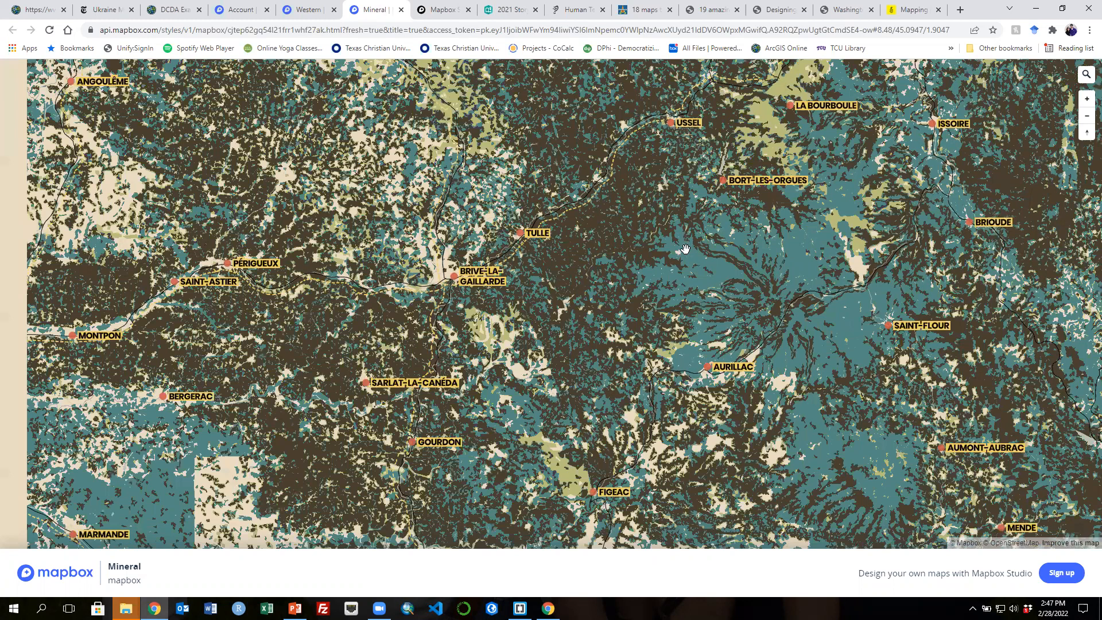
scroll(654, 233, down, 3)
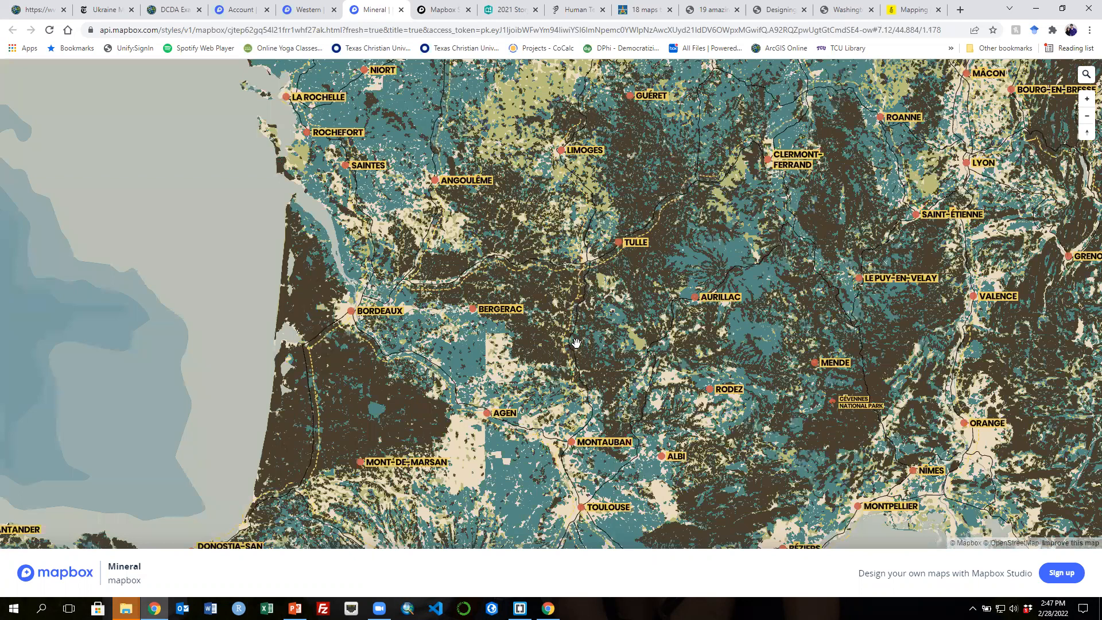
scroll(568, 424, down, 1)
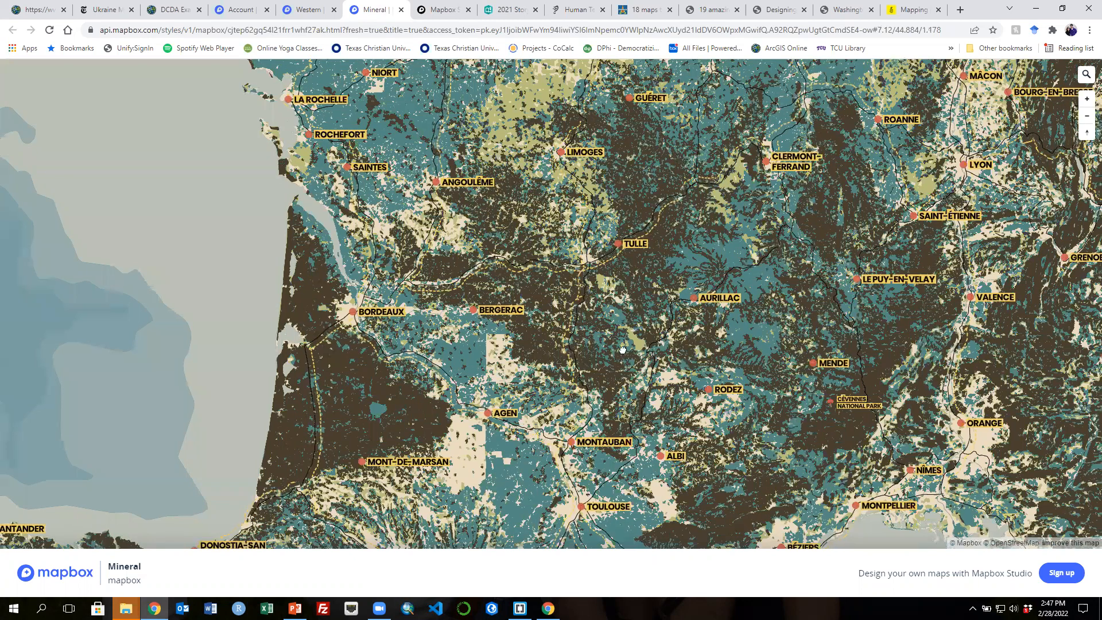
scroll(622, 350, down, 3)
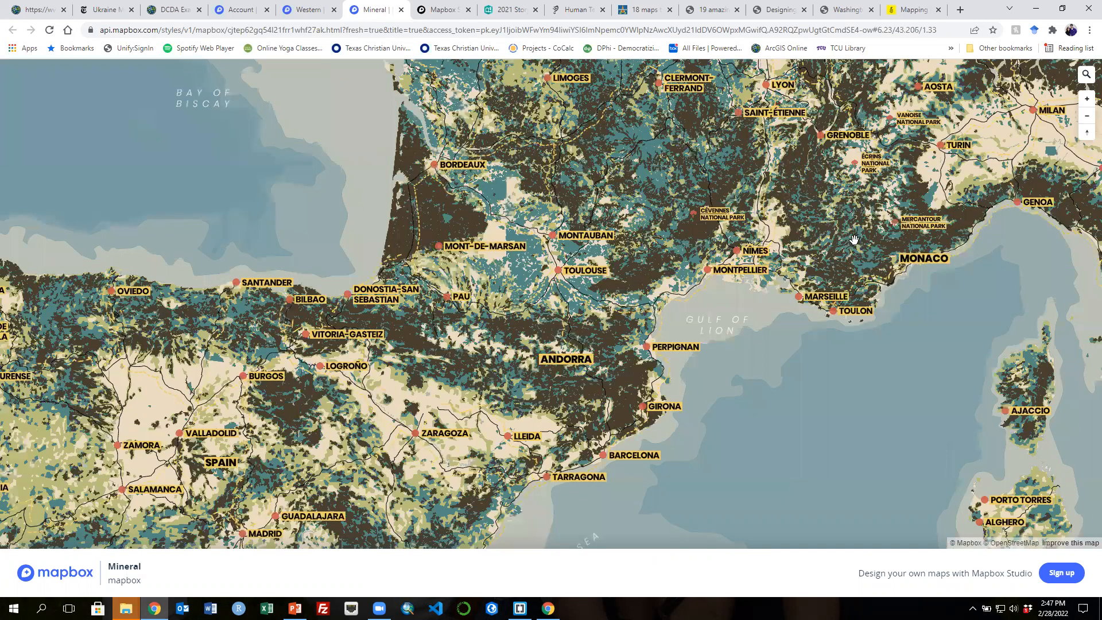
- Pan and zoom the Mineral map in on central France around Lyon
drag(850, 241, 681, 315)
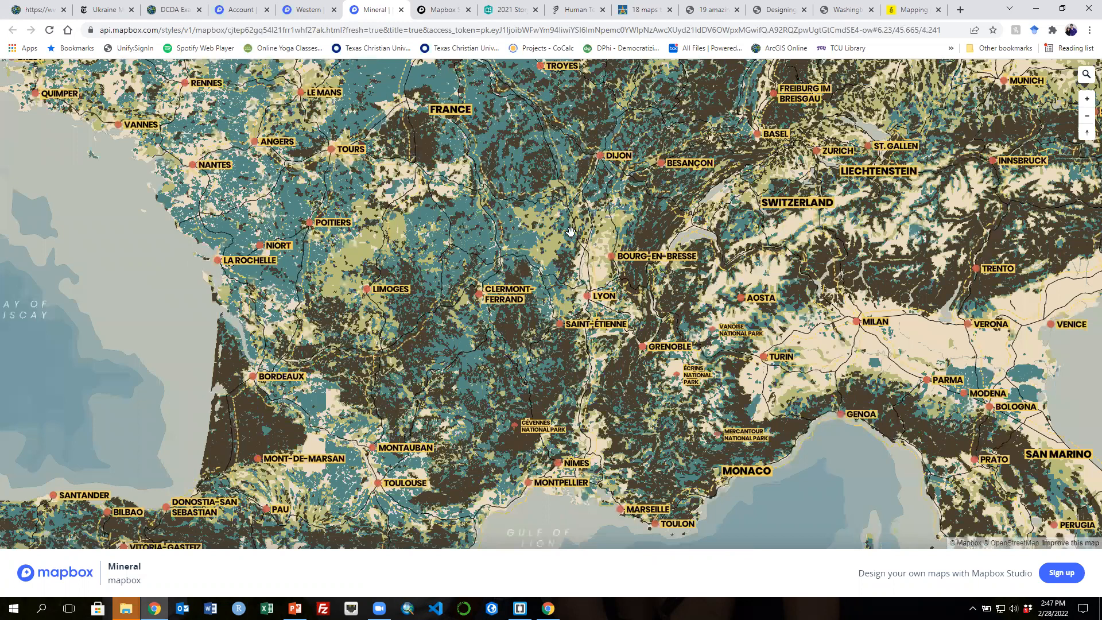
scroll(596, 305, up, 5)
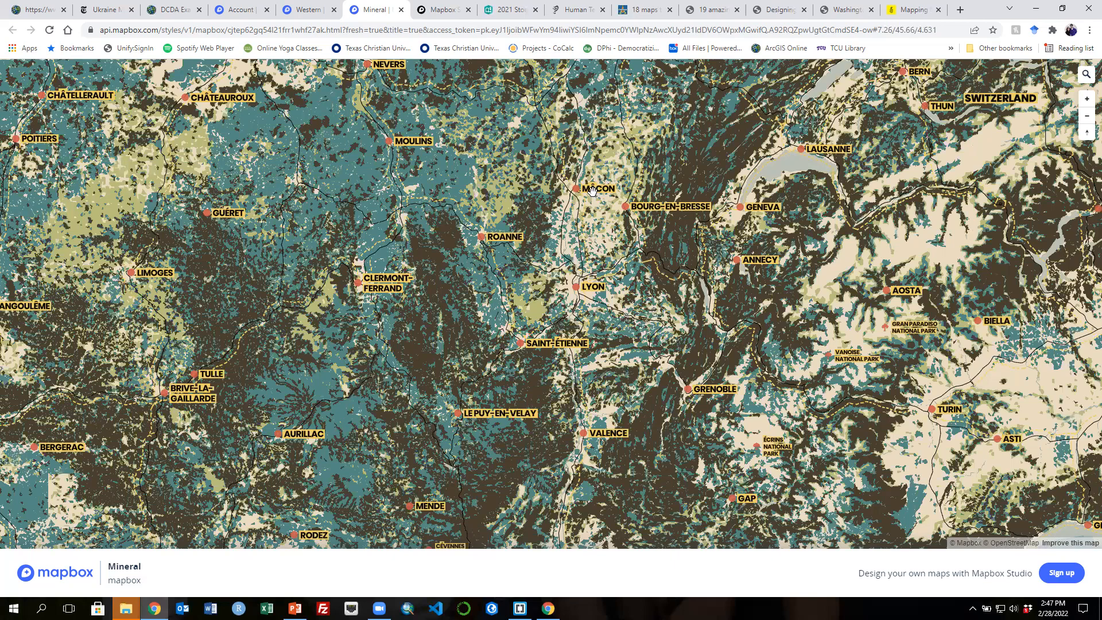
- Open Mapbox Studio from the account page and start a new style from the Blank template
click(241, 12)
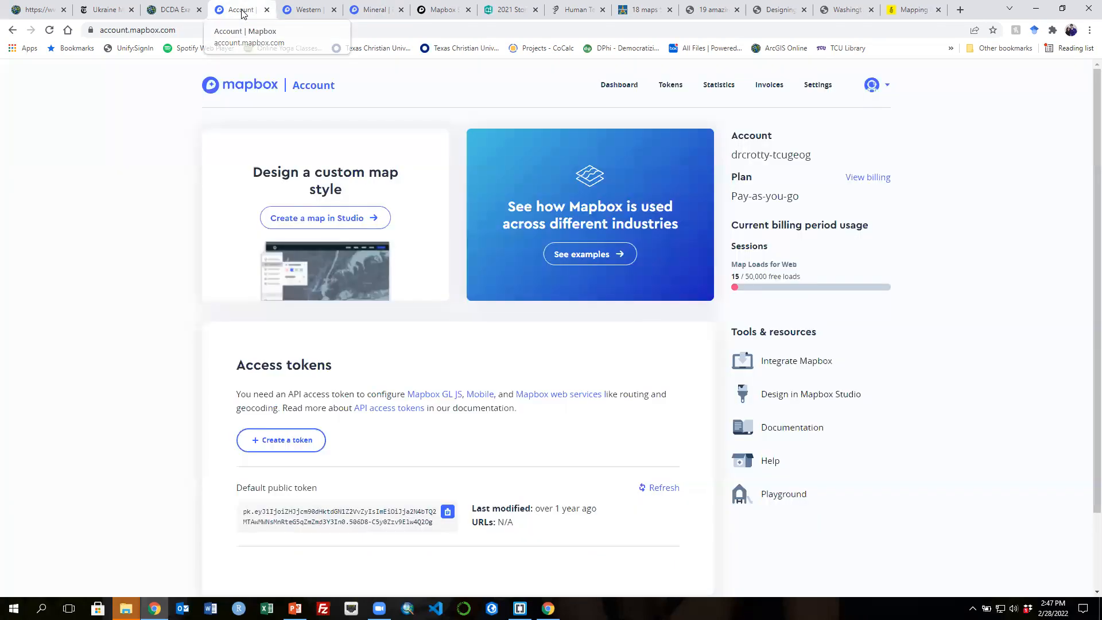
click(320, 225)
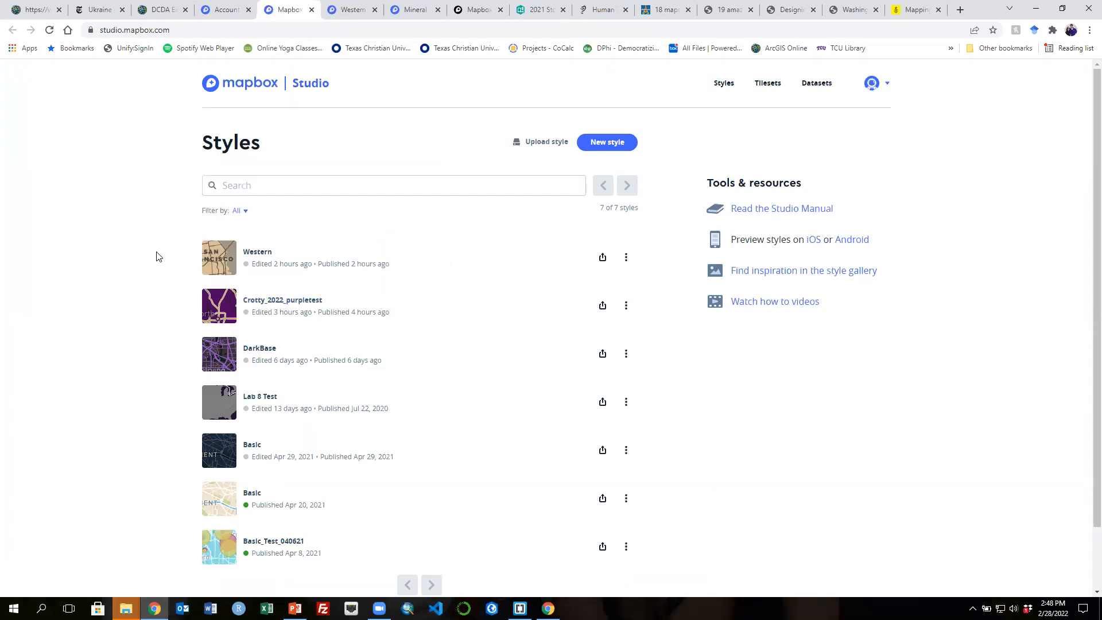
scroll(162, 258, down, 2)
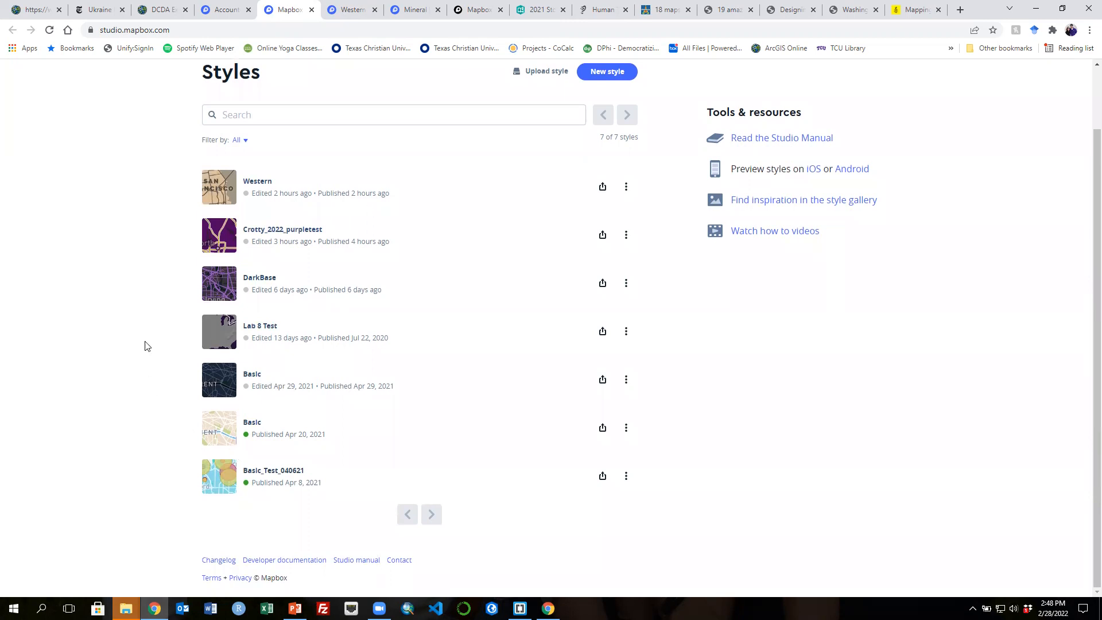
scroll(172, 344, up, 1)
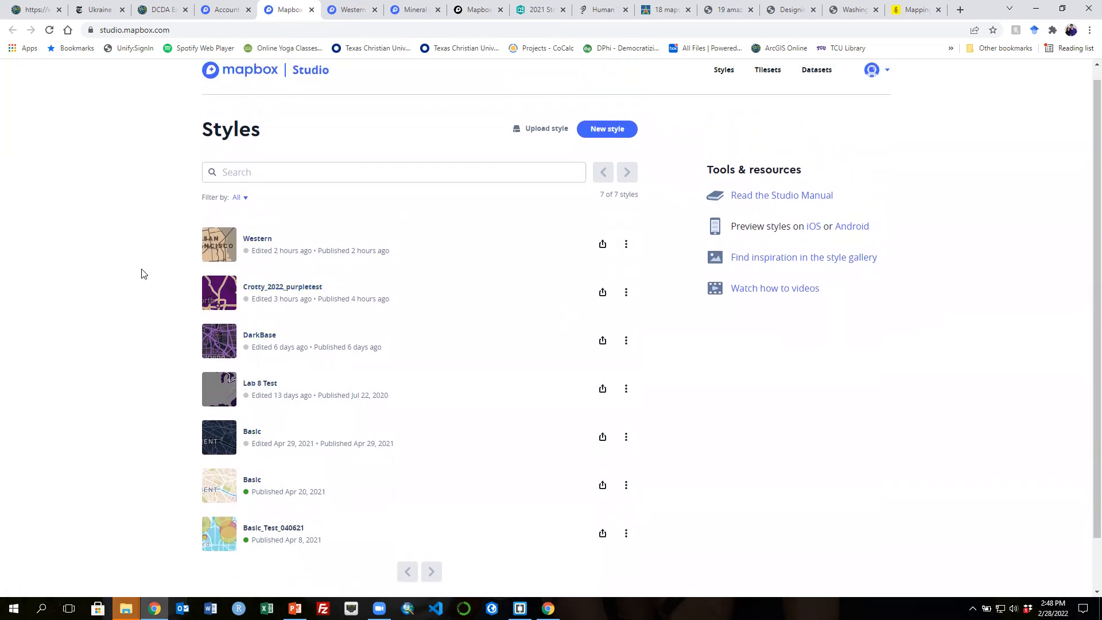
click(609, 130)
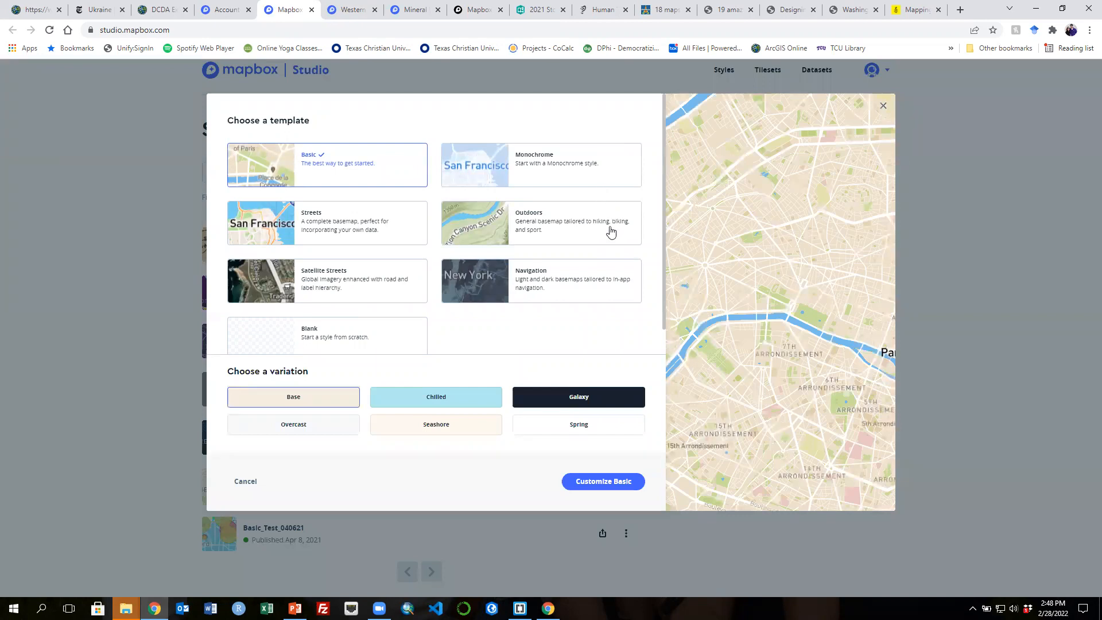
scroll(492, 328, down, 1)
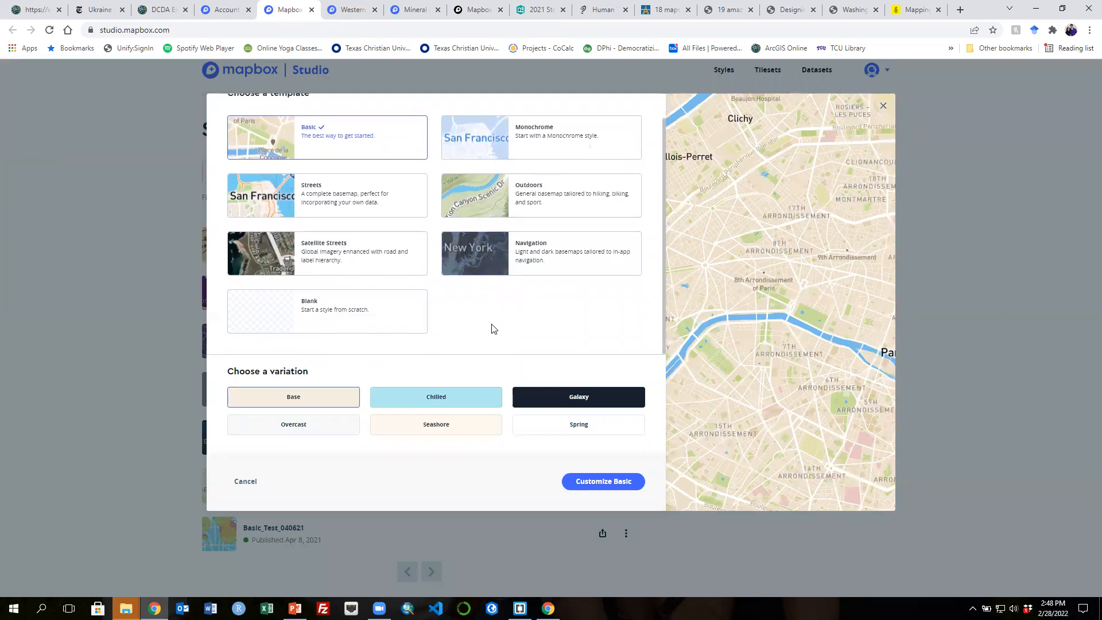
click(340, 317)
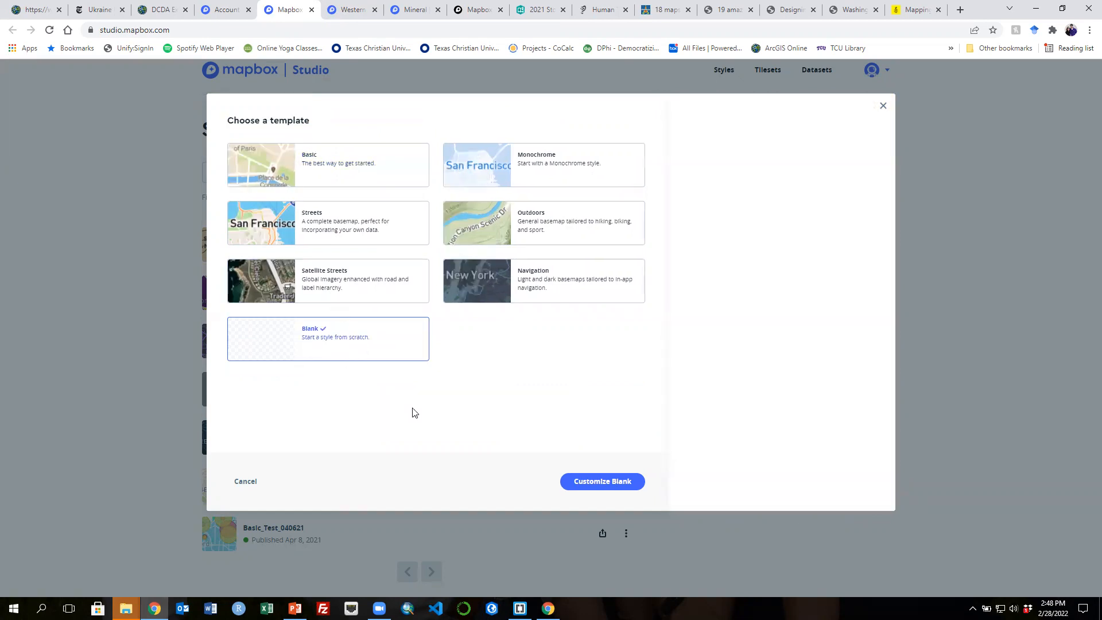
click(594, 484)
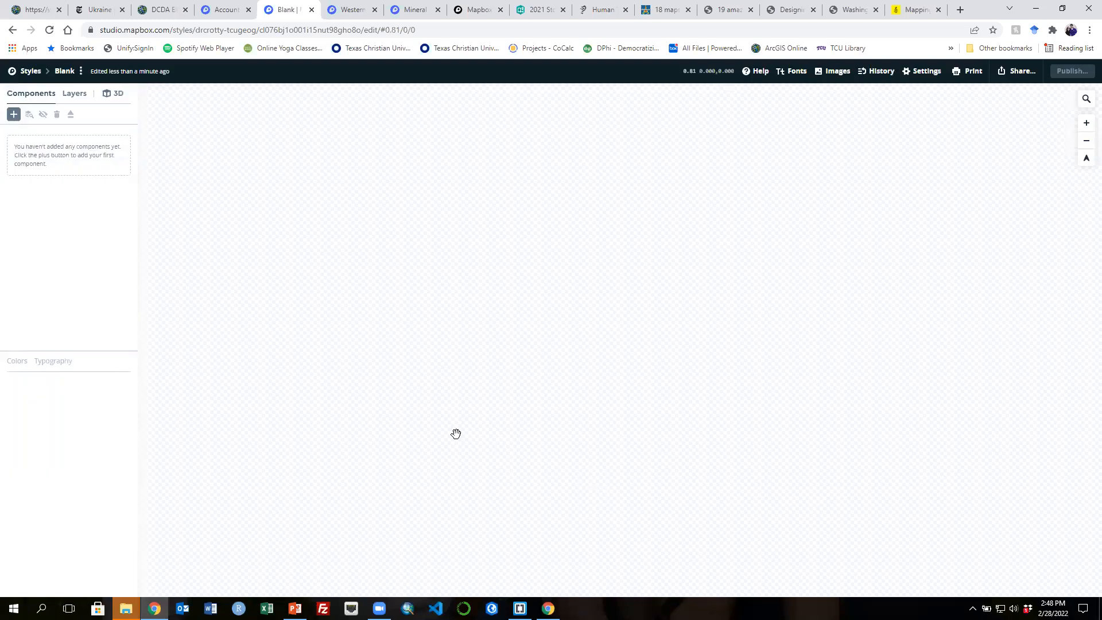
- Add a Land, water, & sky component to the blank style
click(12, 114)
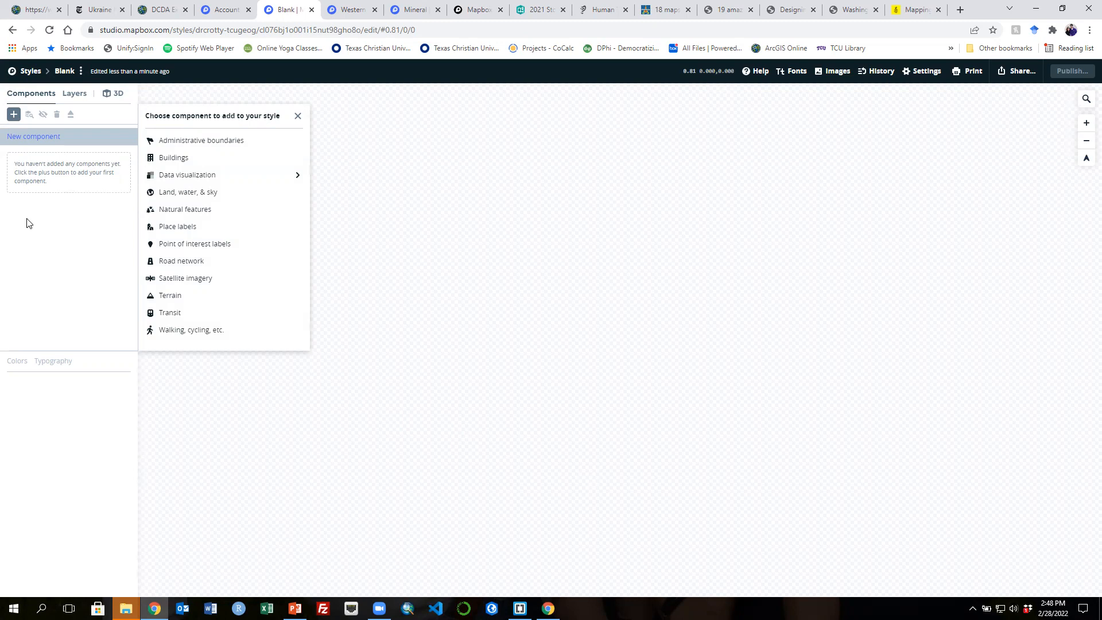
click(184, 195)
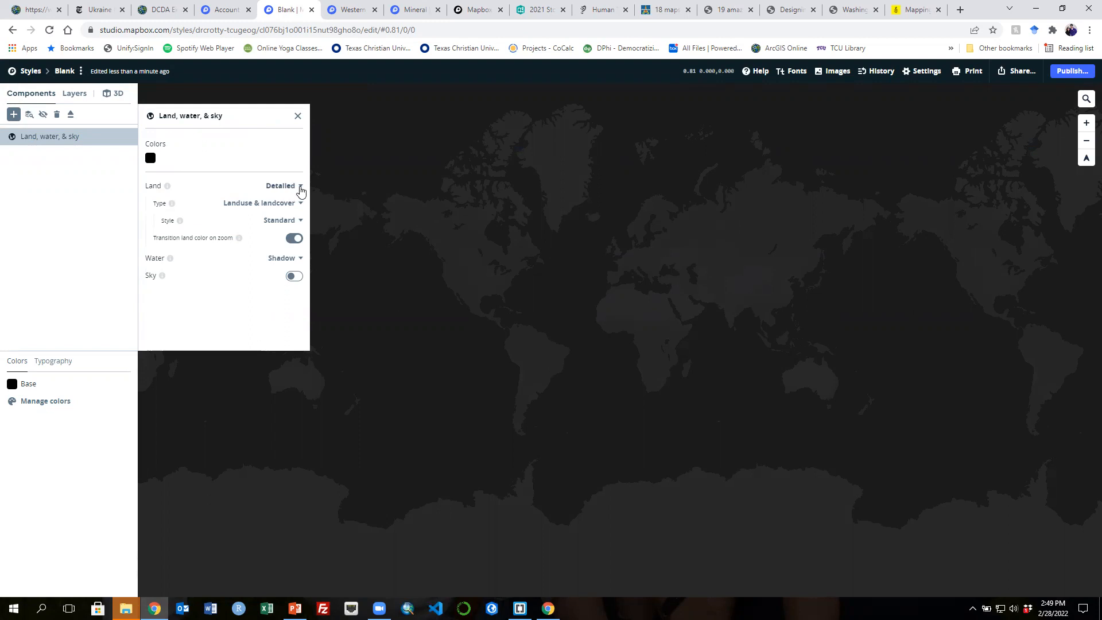
scroll(494, 290, up, 4)
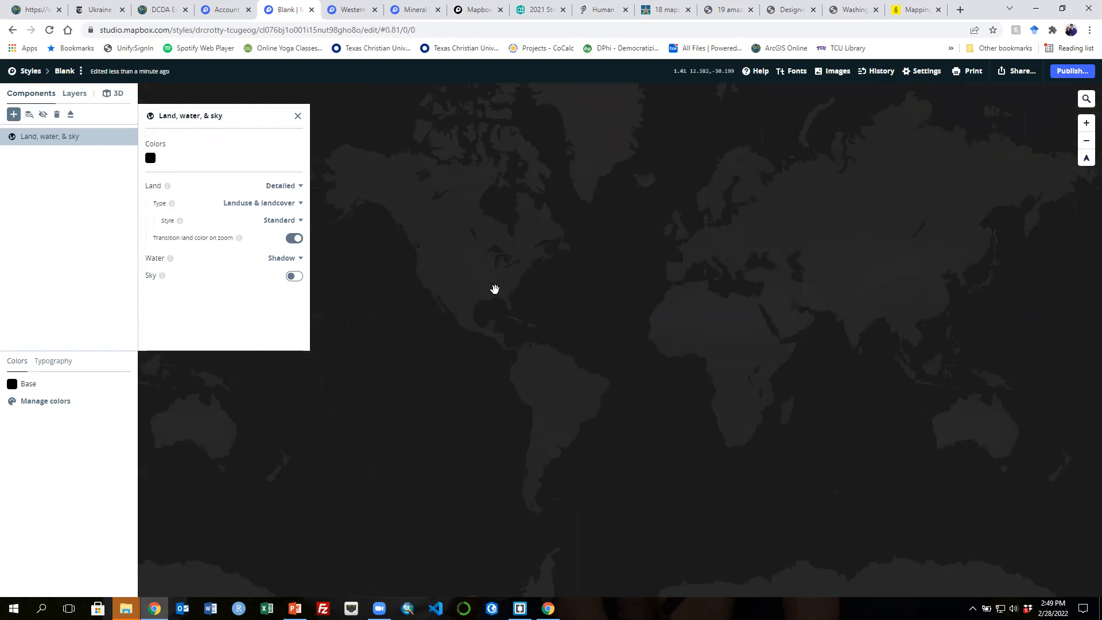
scroll(493, 290, up, 2)
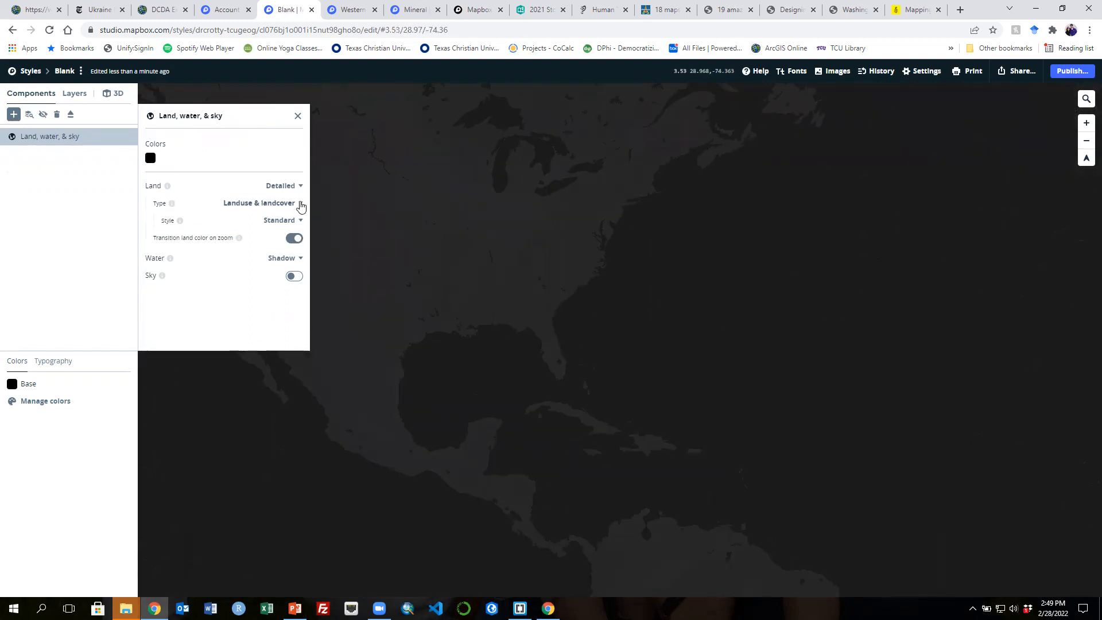
- Set the component's land and water rendering both to Simple
click(300, 203)
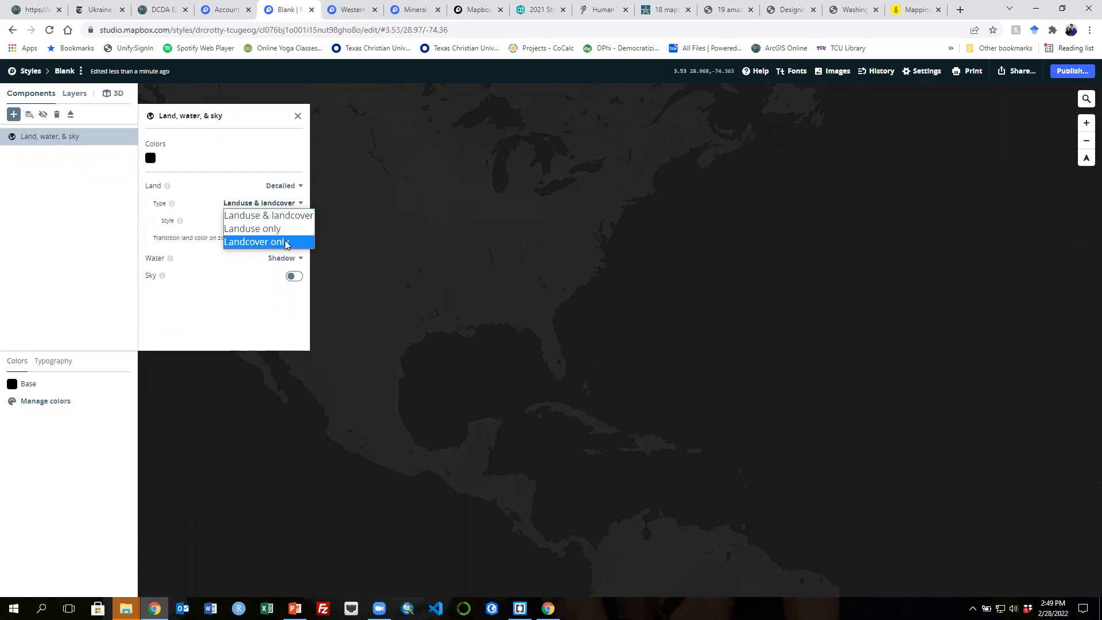
click(289, 219)
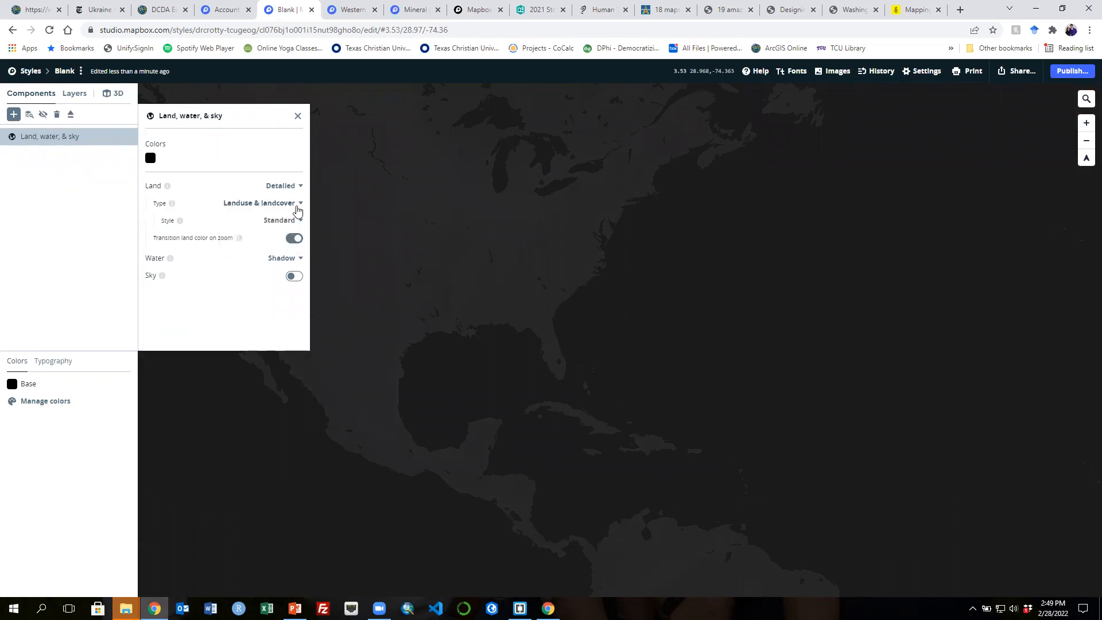
click(296, 186)
click(292, 200)
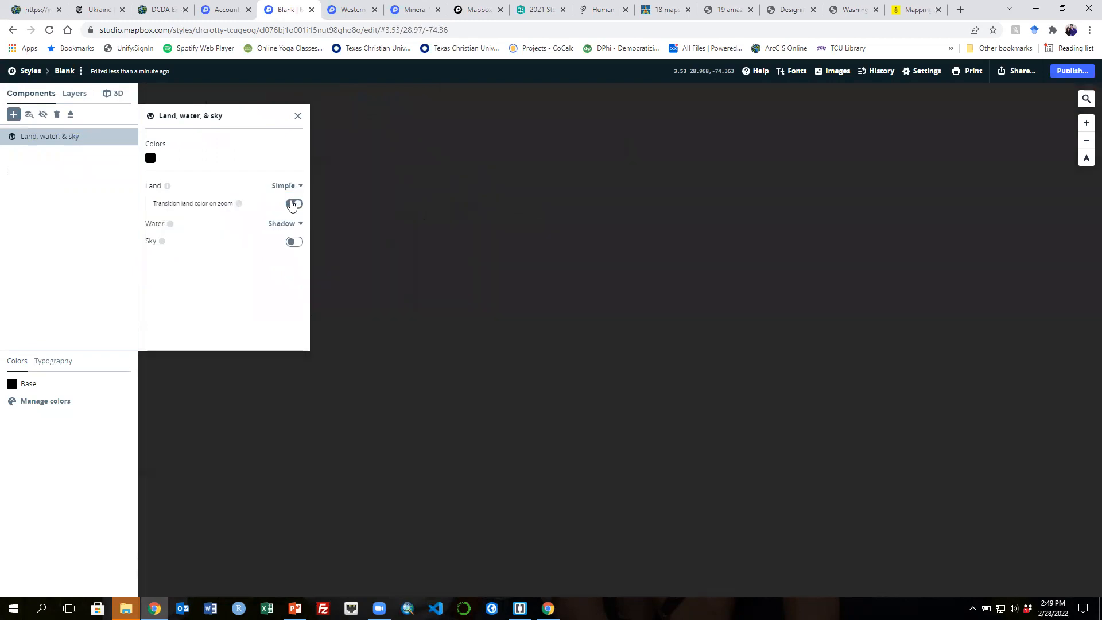
scroll(494, 281, up, 4)
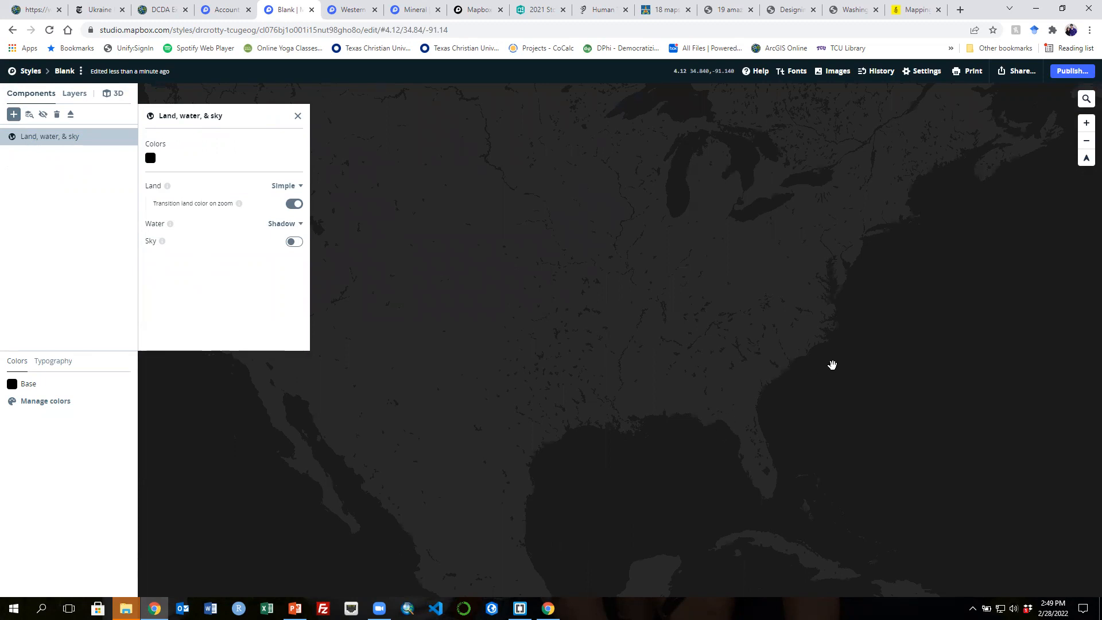
click(293, 229)
click(292, 236)
scroll(796, 420, up, 2)
scroll(796, 420, down, 3)
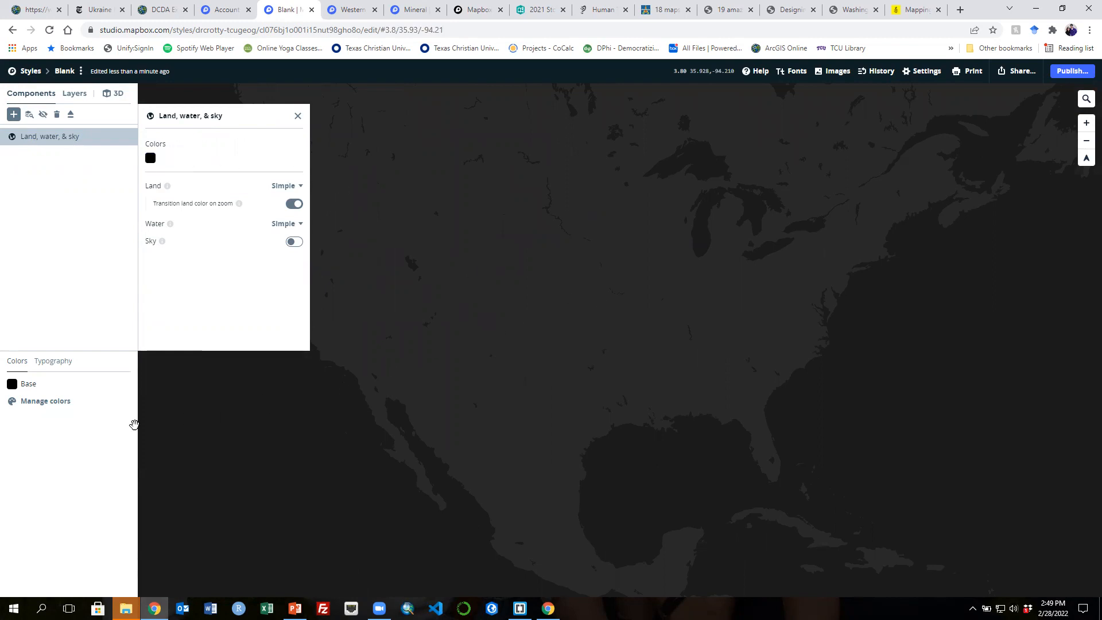
- Add a Greenspace colour to the palette and set it to green, hex 62b135
click(42, 402)
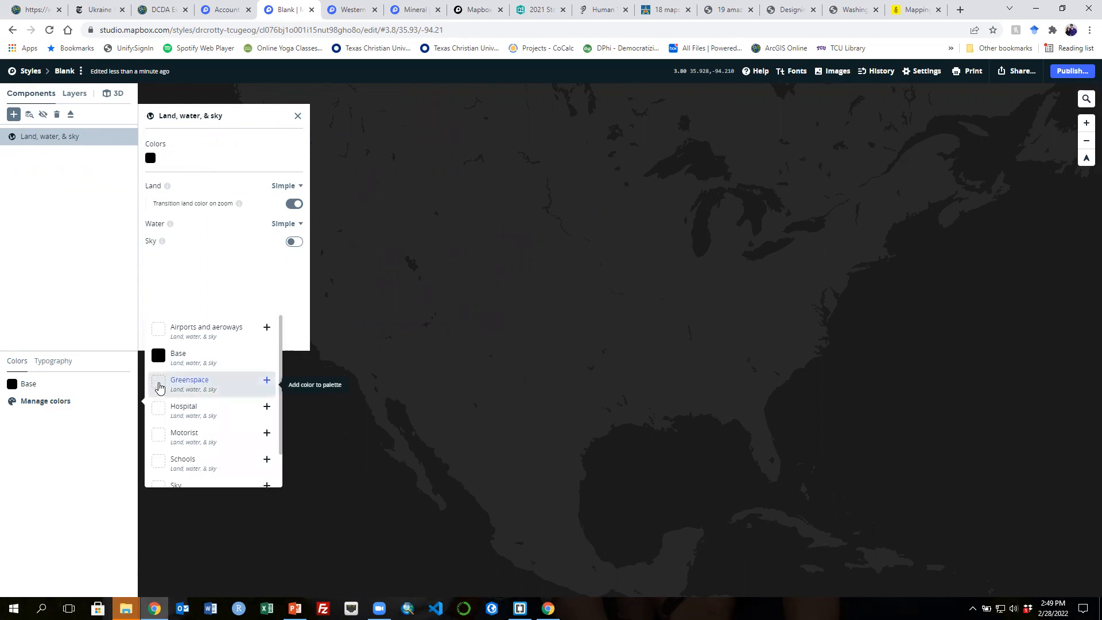
click(160, 386)
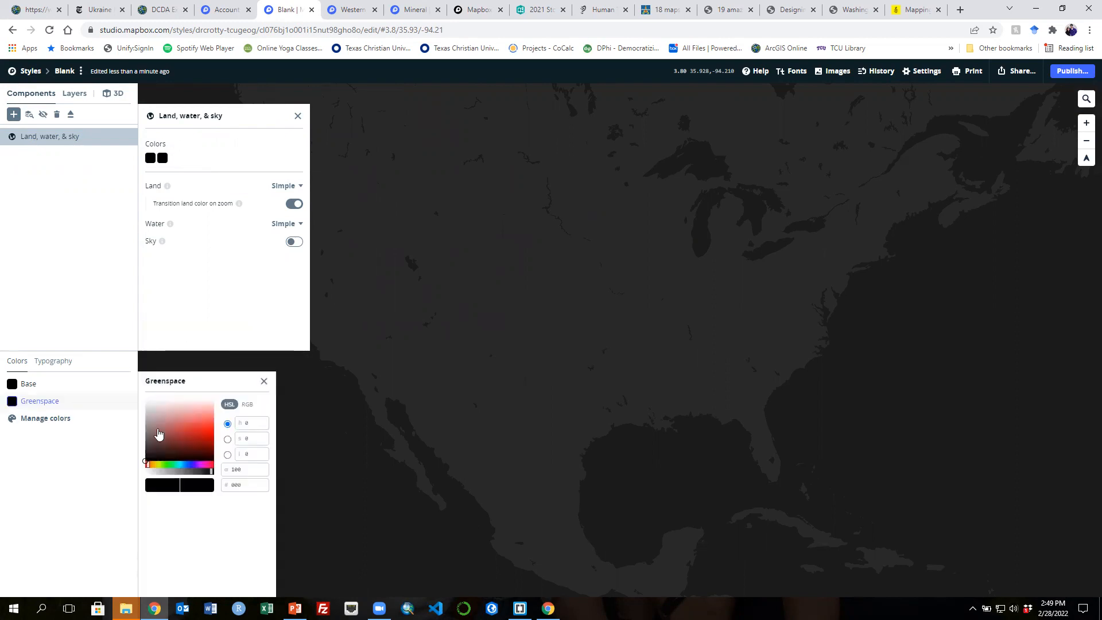
click(165, 465)
click(182, 433)
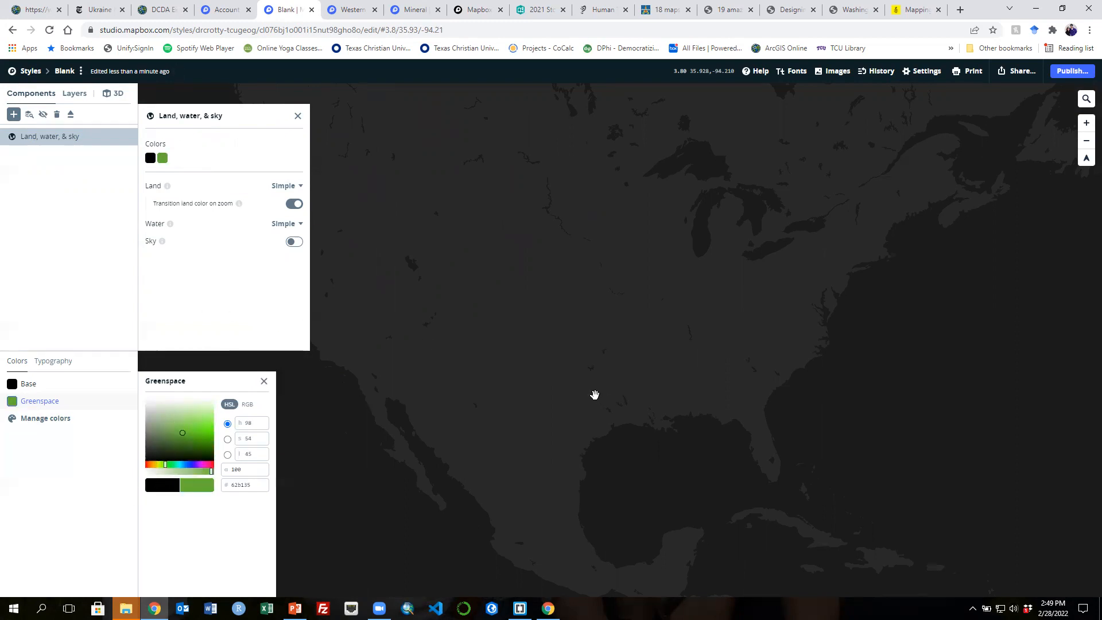
- Switch the land back to Detailed and inspect the green landcover across the southwestern United States
scroll(594, 394, up, 2)
scroll(594, 395, up, 2)
click(292, 185)
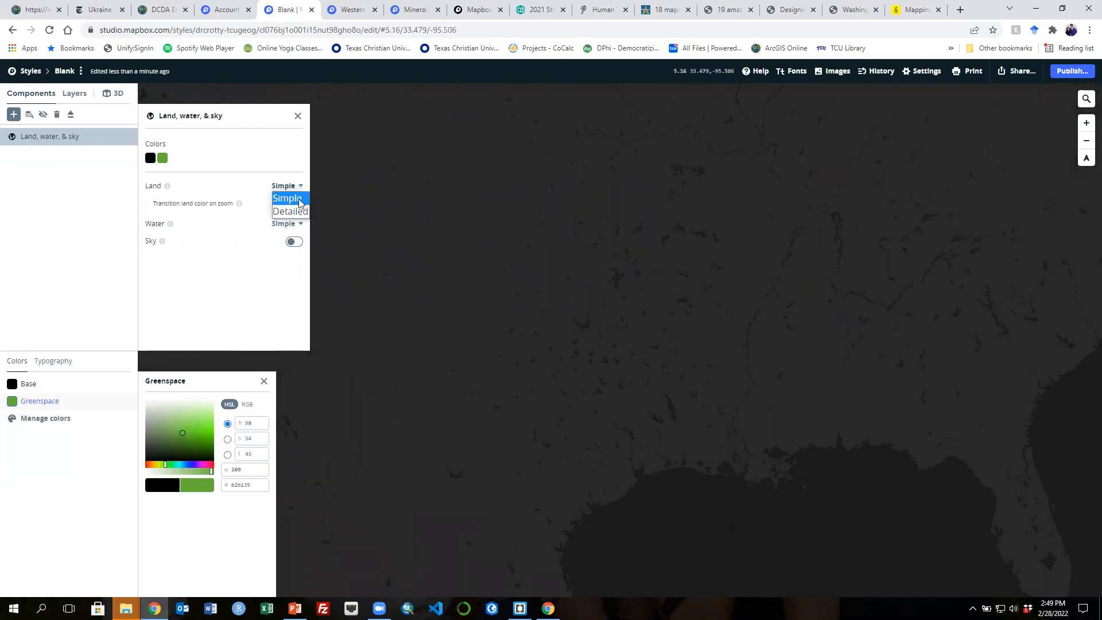
click(300, 212)
drag(565, 378, 710, 359)
drag(529, 352, 585, 362)
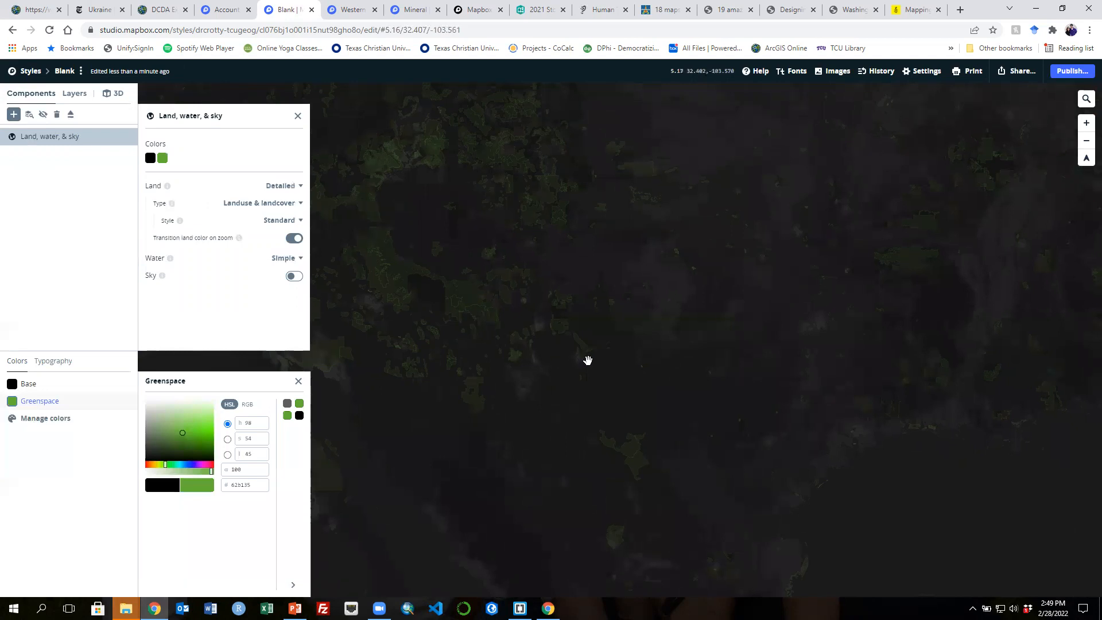
scroll(588, 364, down, 2)
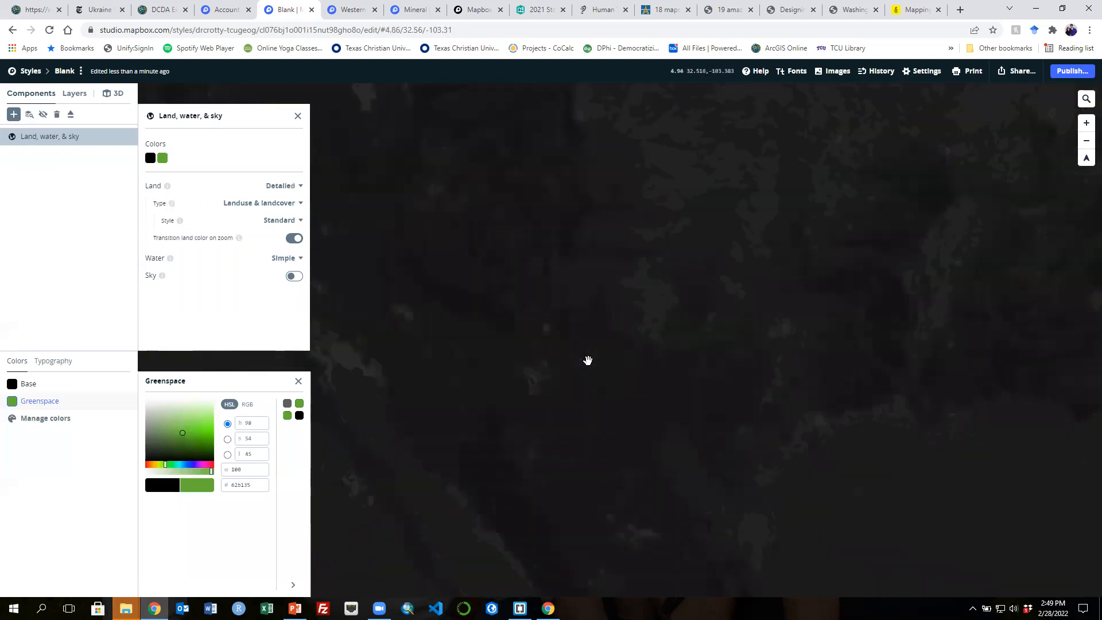
scroll(588, 361, up, 2)
drag(477, 346, 972, 380)
drag(829, 382, 691, 376)
drag(914, 344, 590, 359)
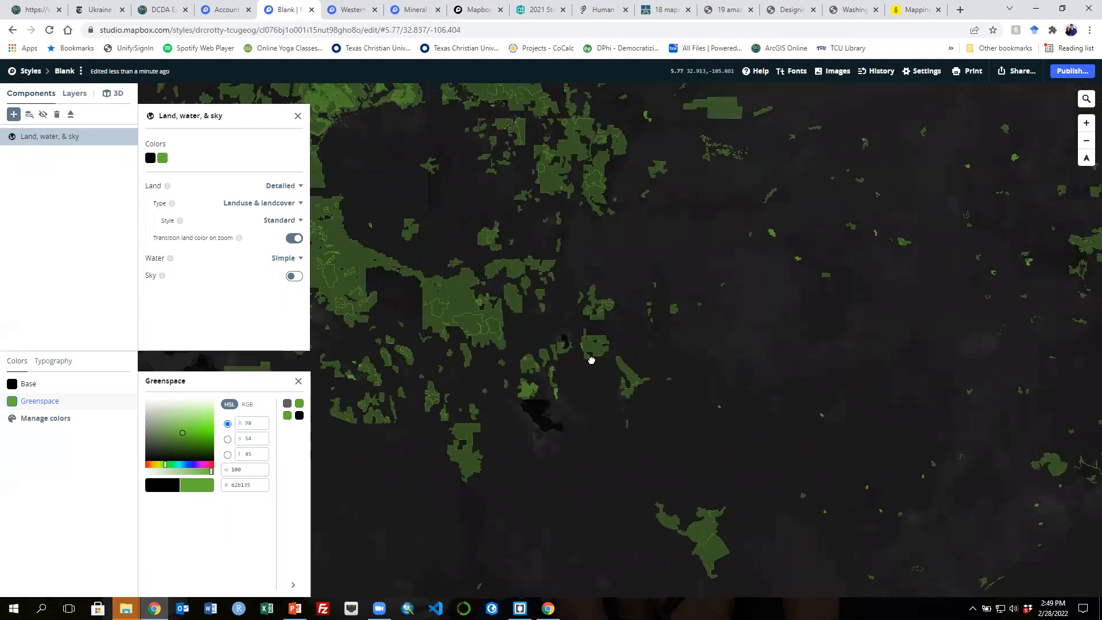
scroll(591, 359, down, 5)
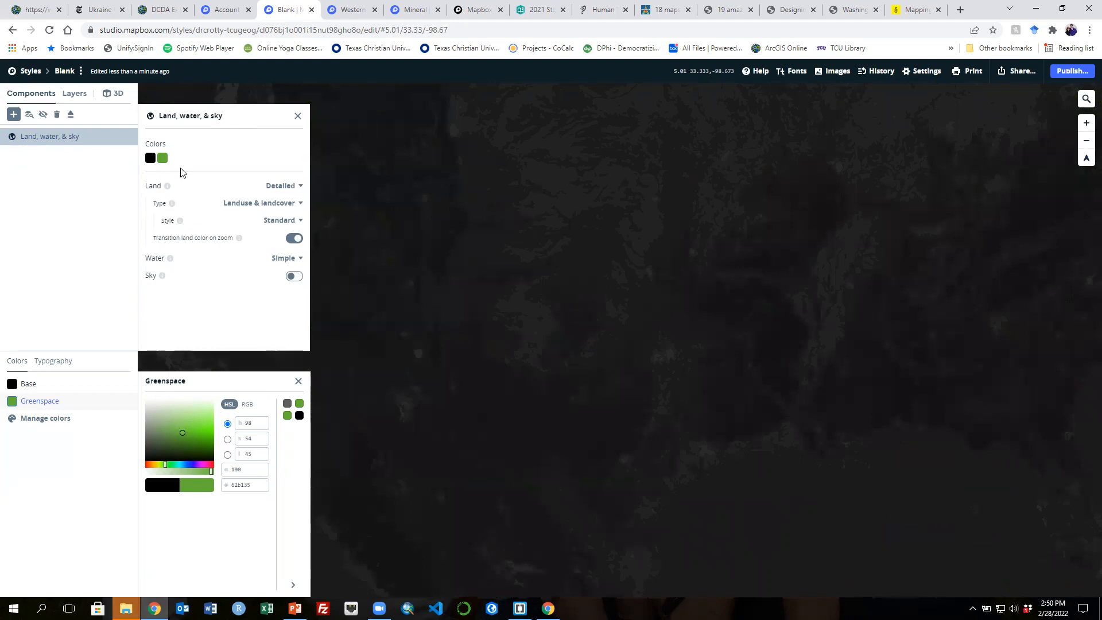
- Close the component and Greenspace colour panels
click(299, 116)
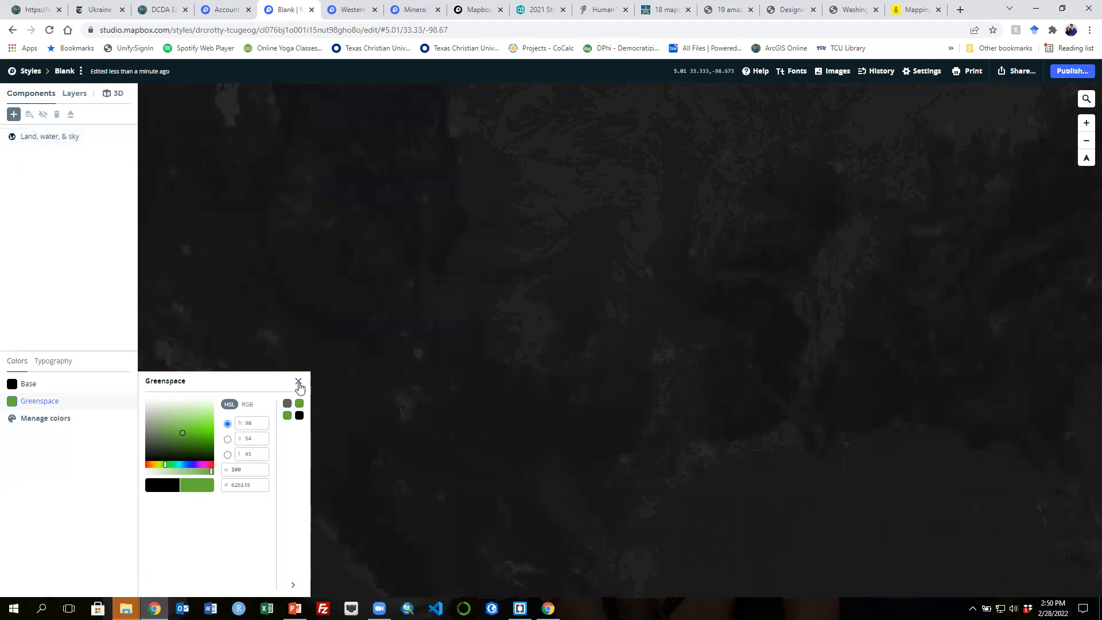
click(298, 381)
scroll(664, 356, down, 6)
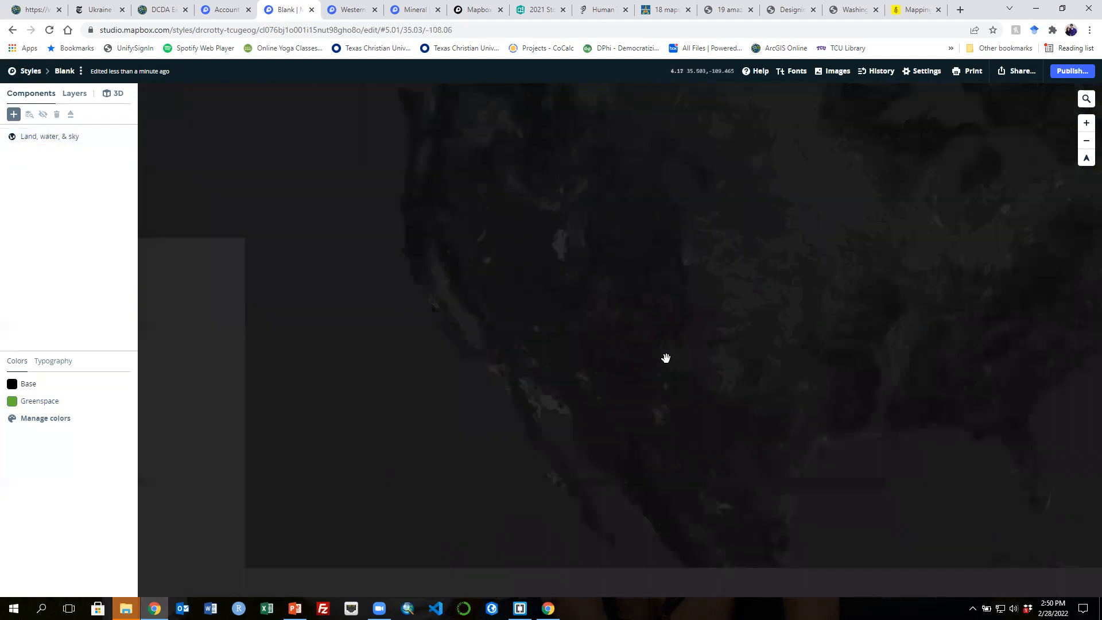
drag(792, 349, 487, 460)
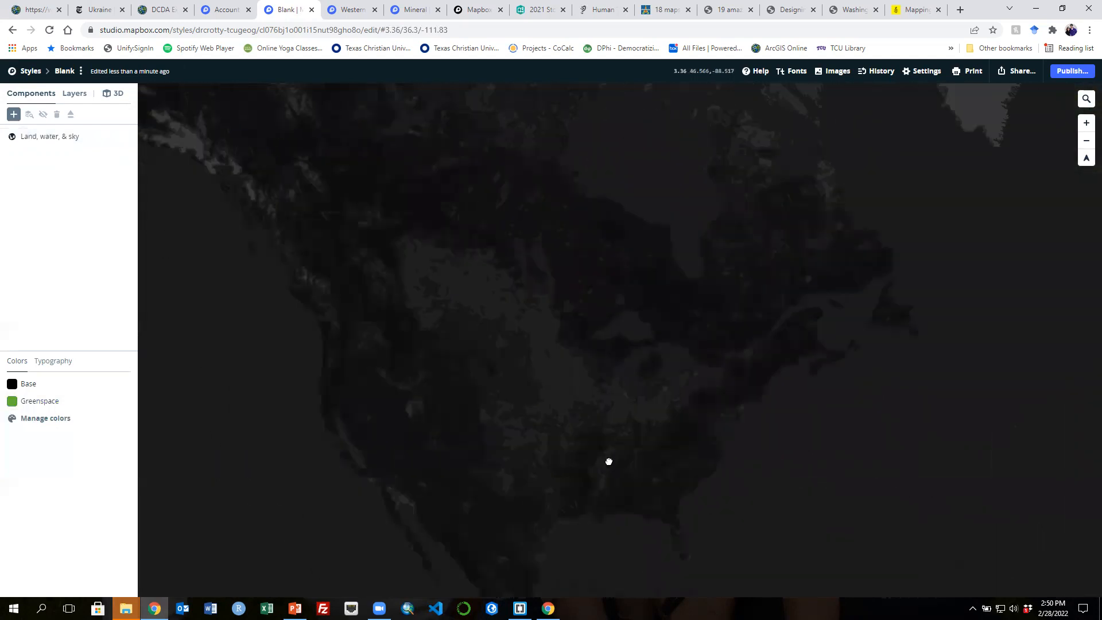